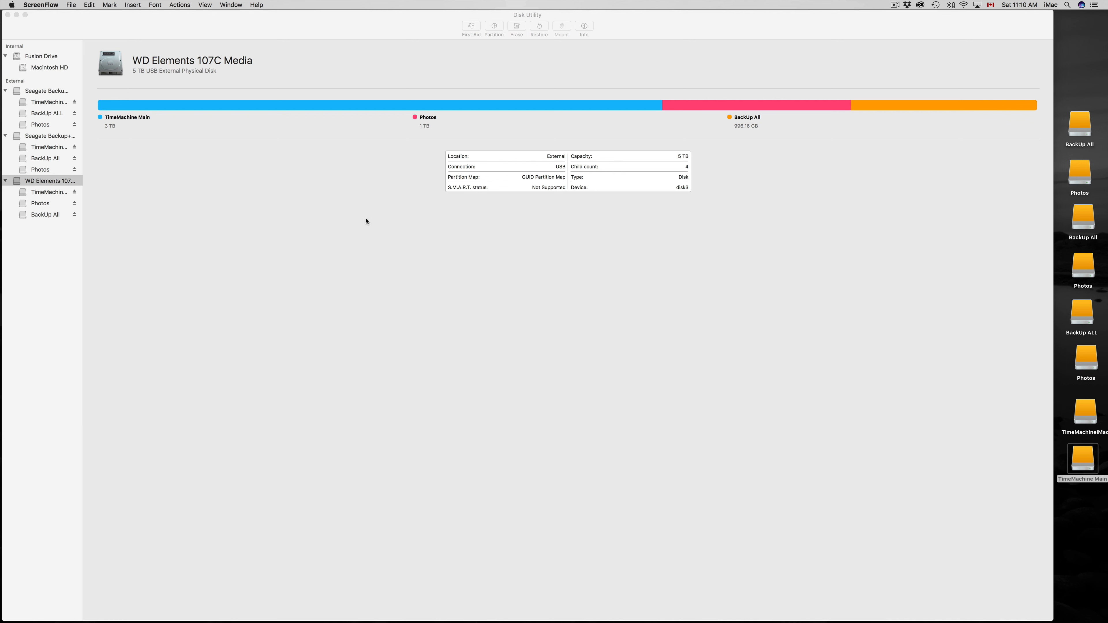
Search Spotlight for "disk u" to locate the Disk Utility application, and dismiss the search.
click(364, 29)
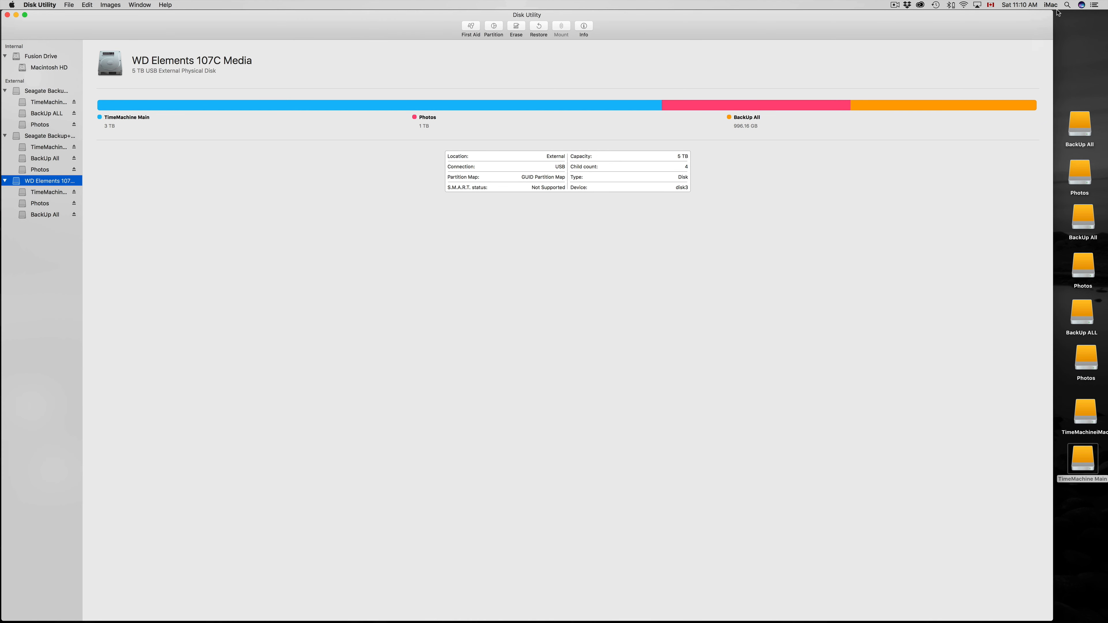
click(1067, 5)
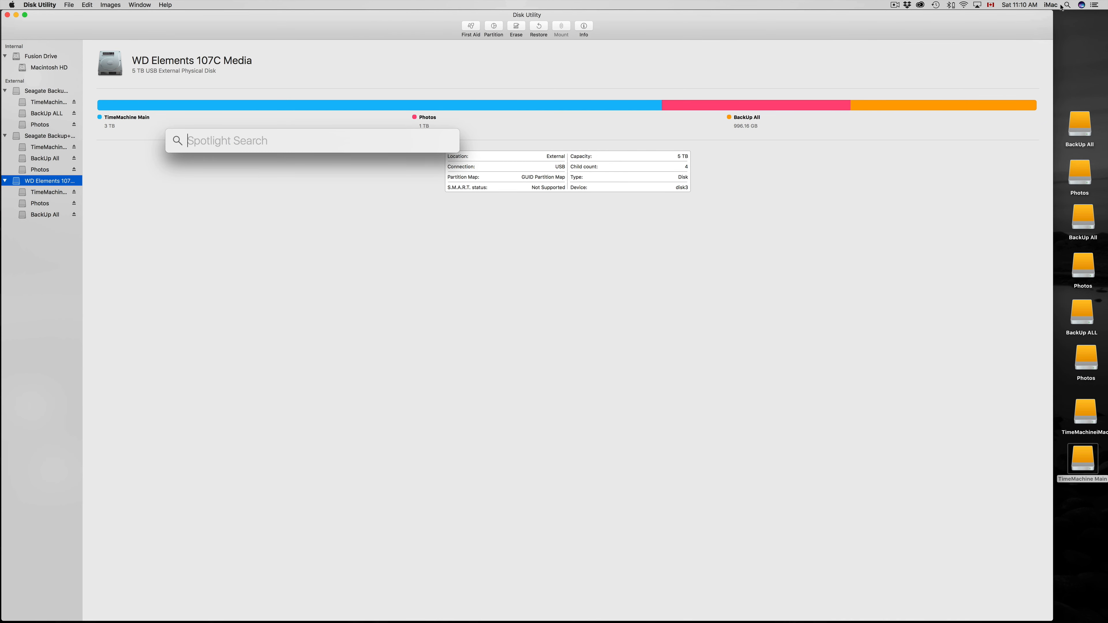
text(disk u)
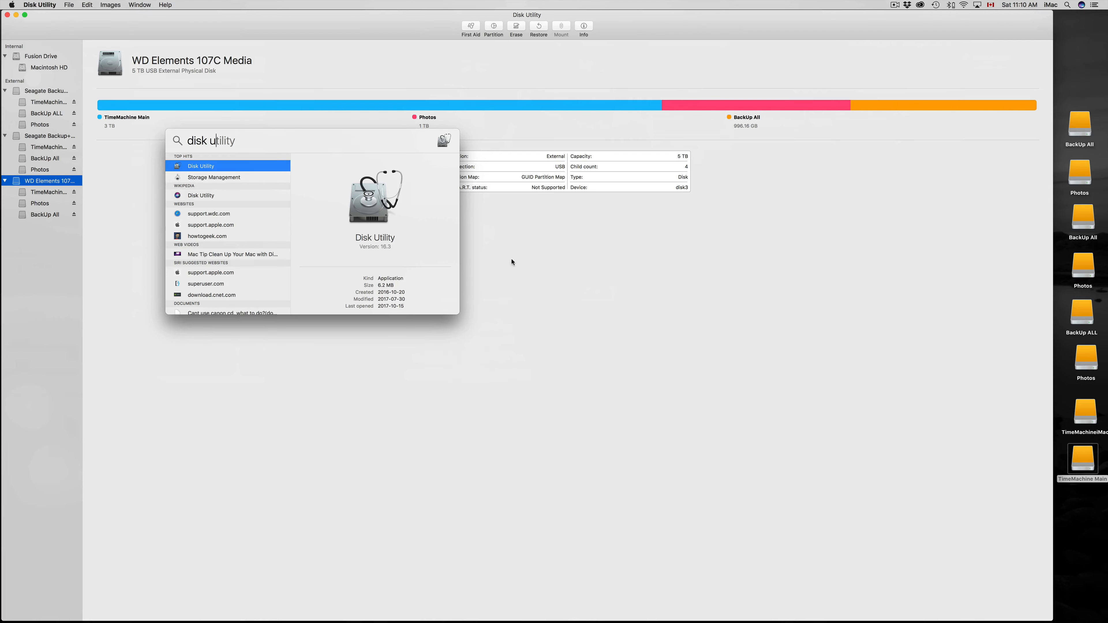
click(818, 350)
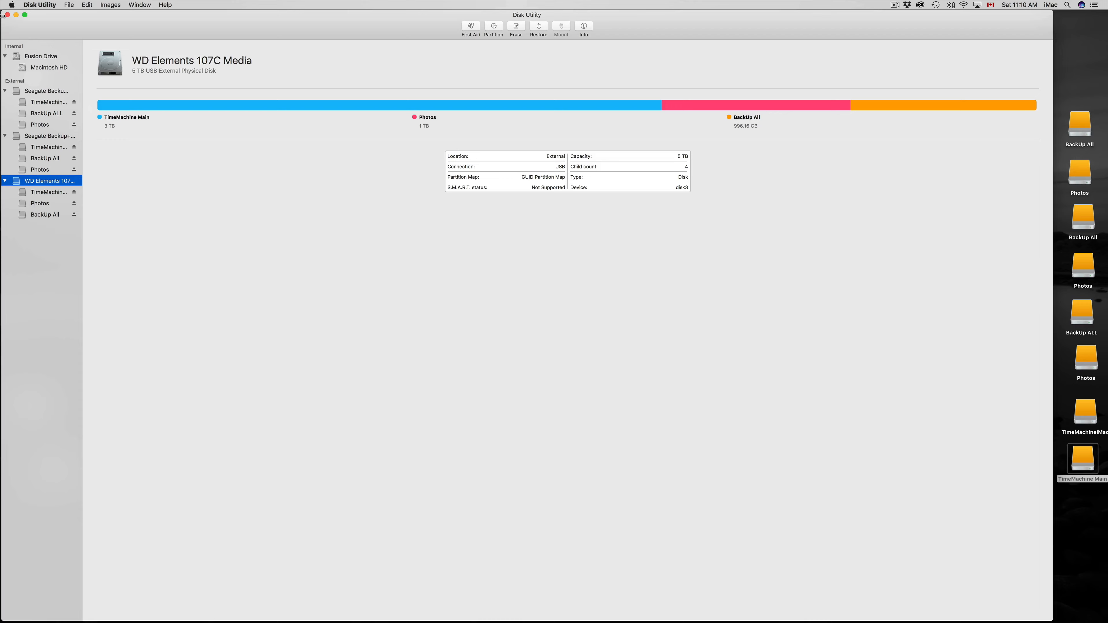
Examine the partition layouts of the two Seagate Backup+ disks and the WD Elements 107C disk.
drag(2, 15, 15, 15)
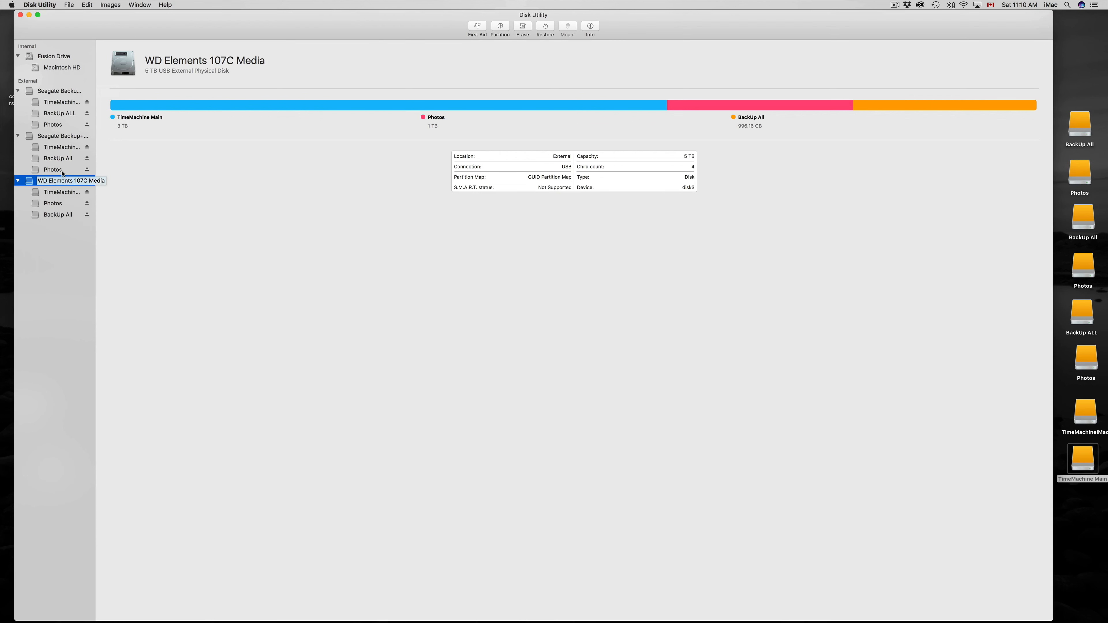
click(56, 91)
click(54, 136)
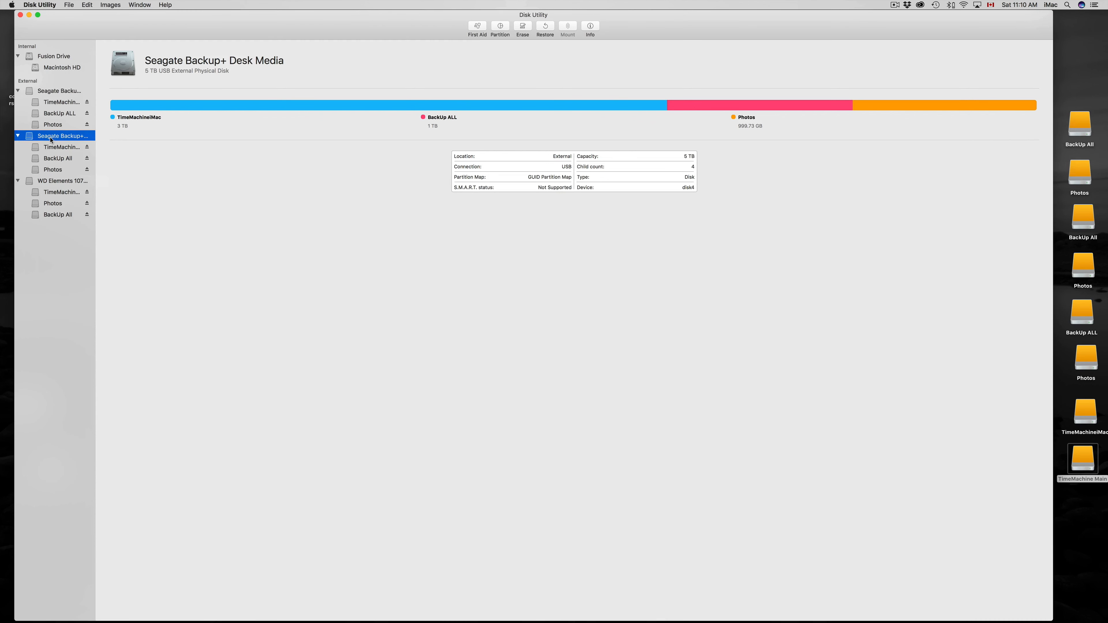
click(54, 181)
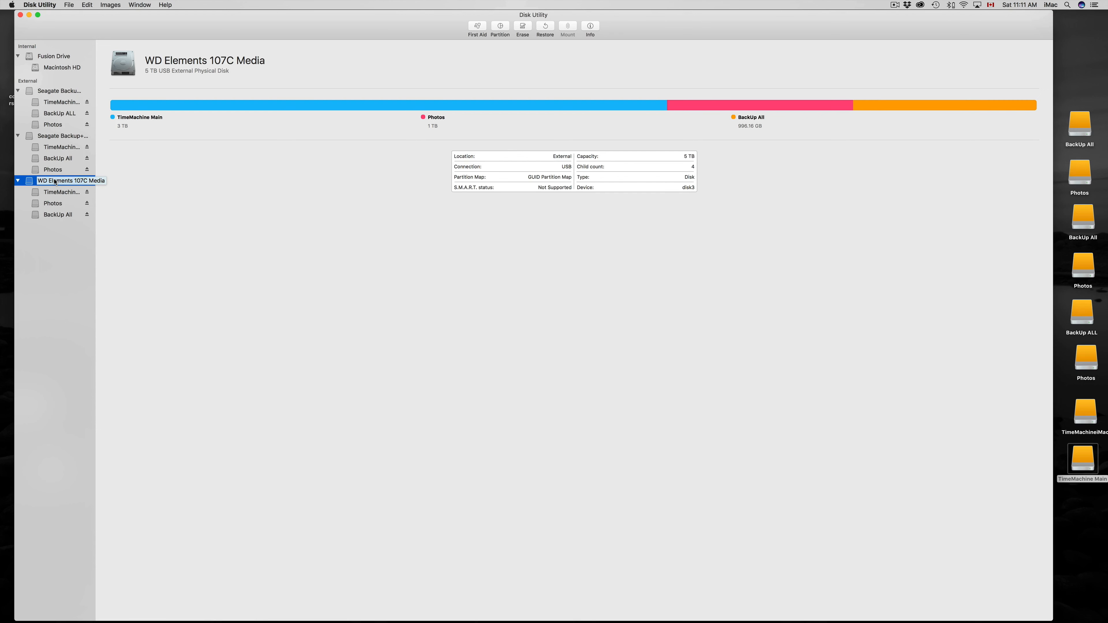
click(54, 91)
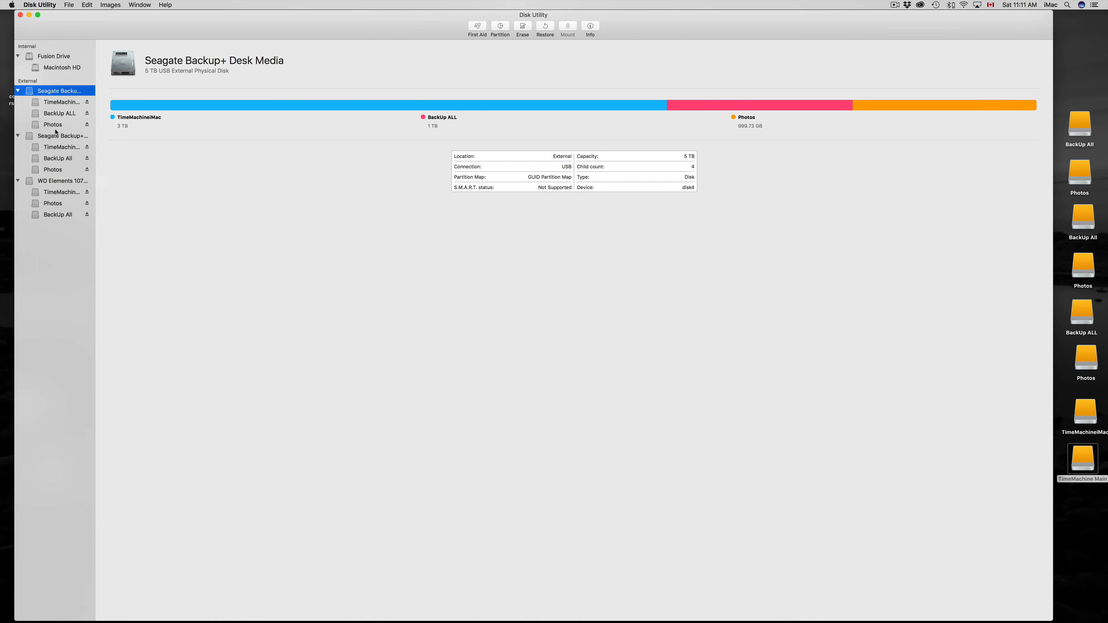
click(57, 138)
click(53, 185)
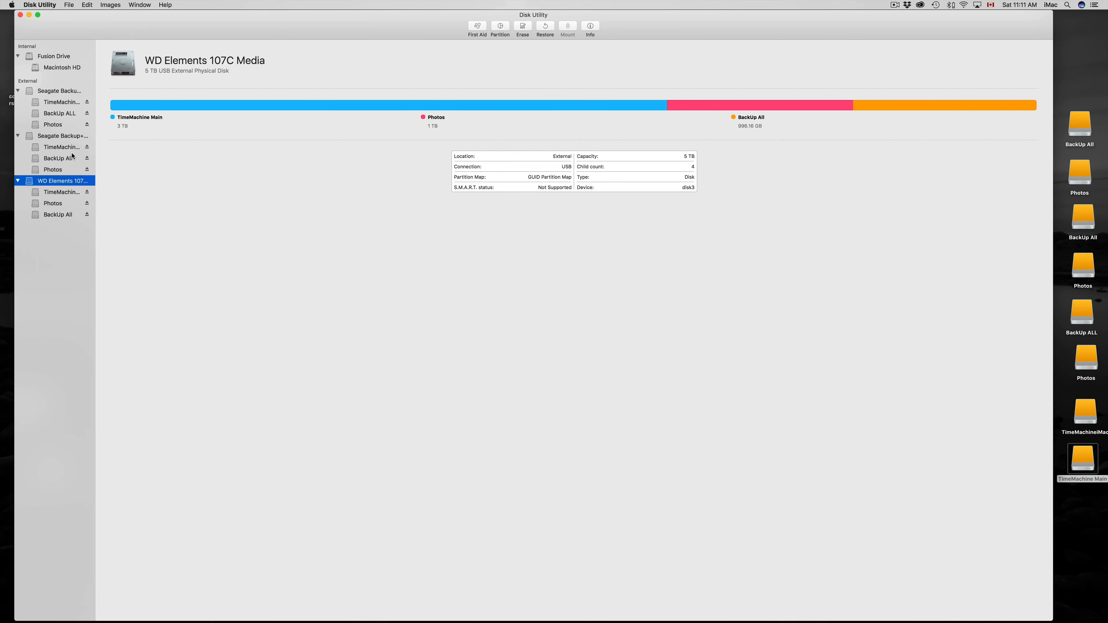
click(57, 92)
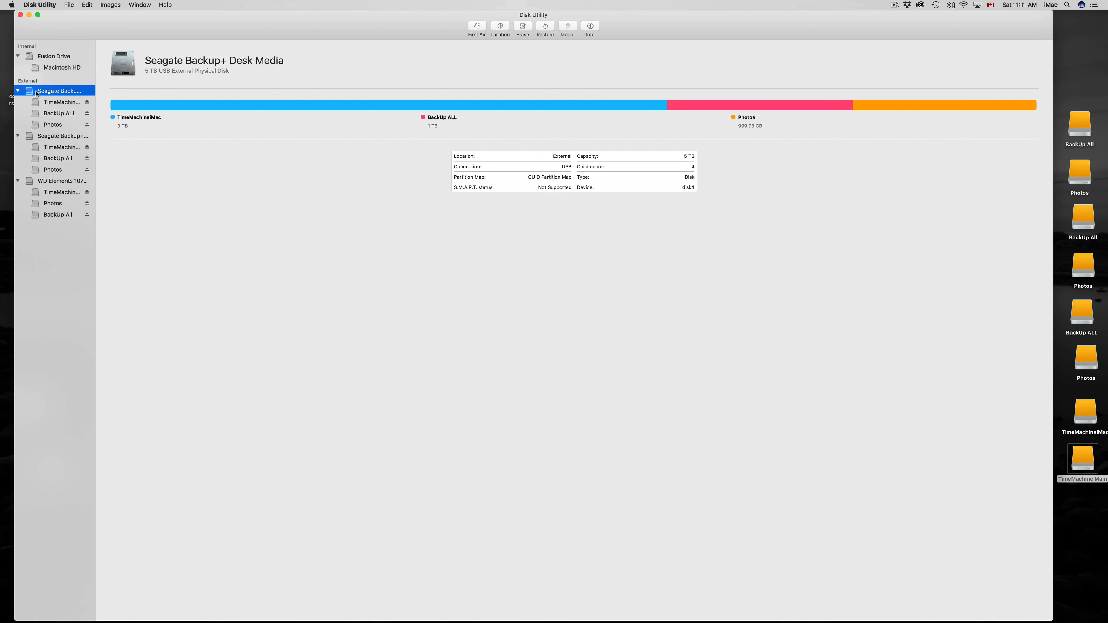
click(56, 139)
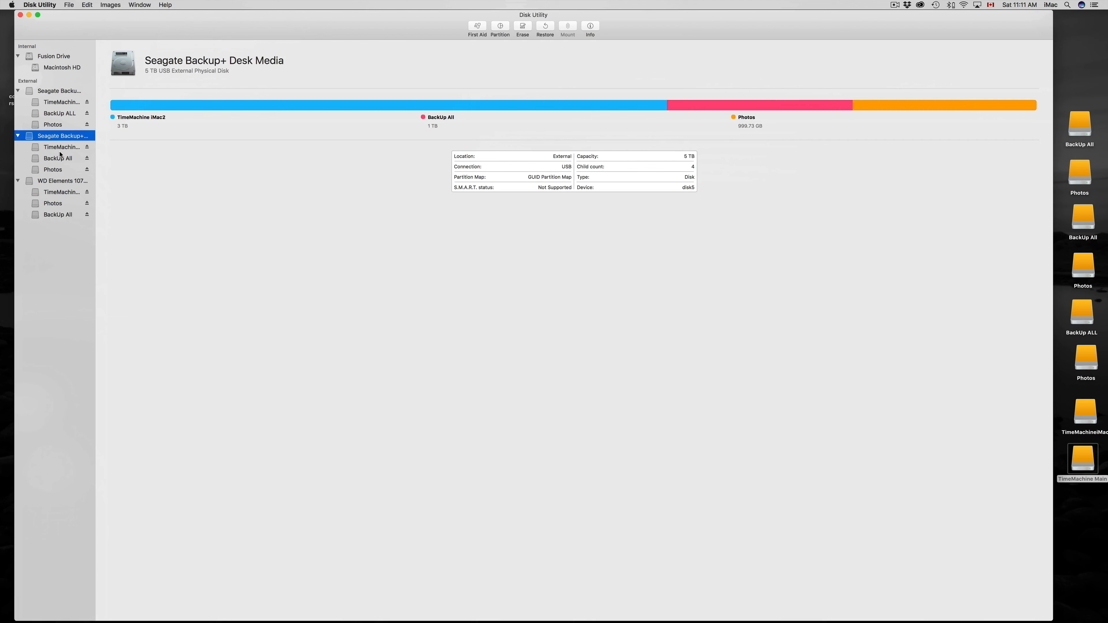
Try to erase the first Seagate Backup+ disk with the name Seagate, Mac OS Extended (Journaled) format and GUID Partition Map scheme.
click(58, 91)
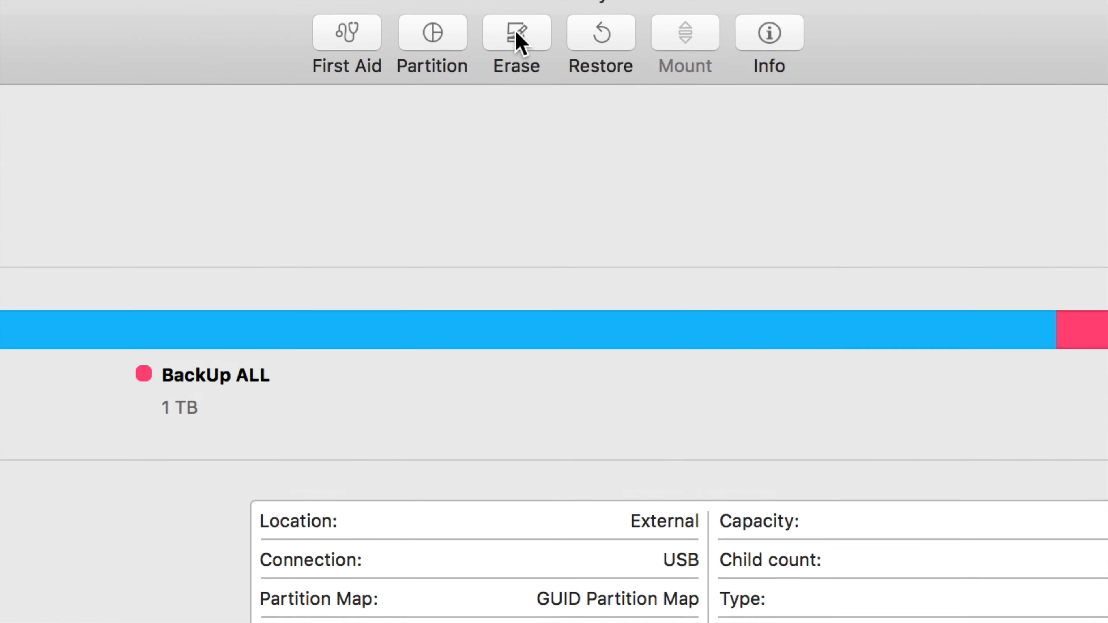
click(517, 35)
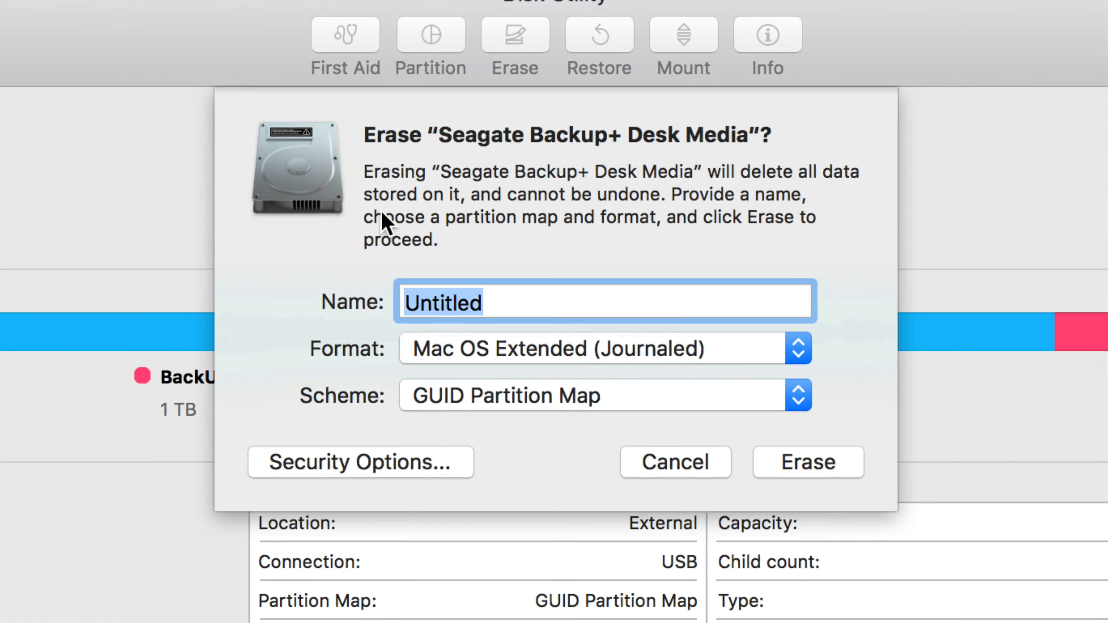
text(Seagate)
drag(531, 97, 492, 97)
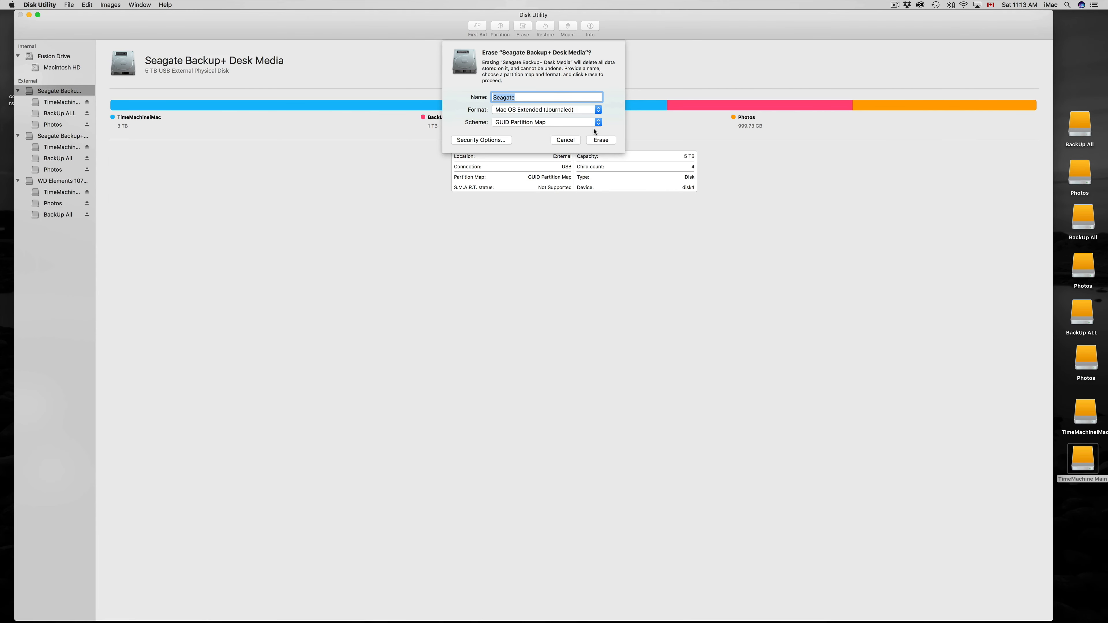
click(598, 113)
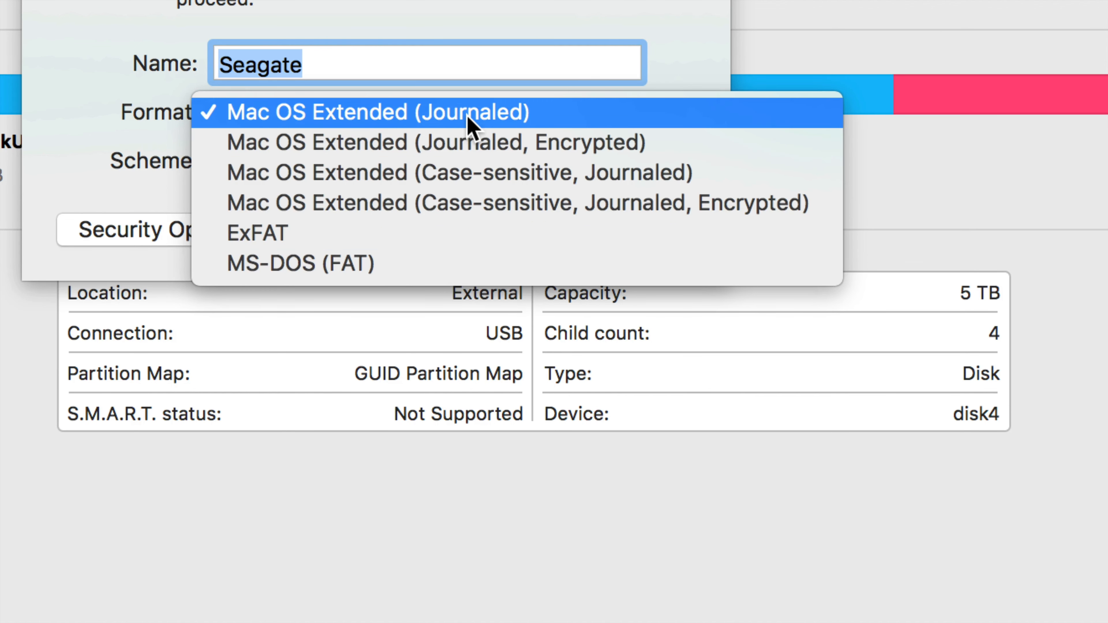
click(468, 125)
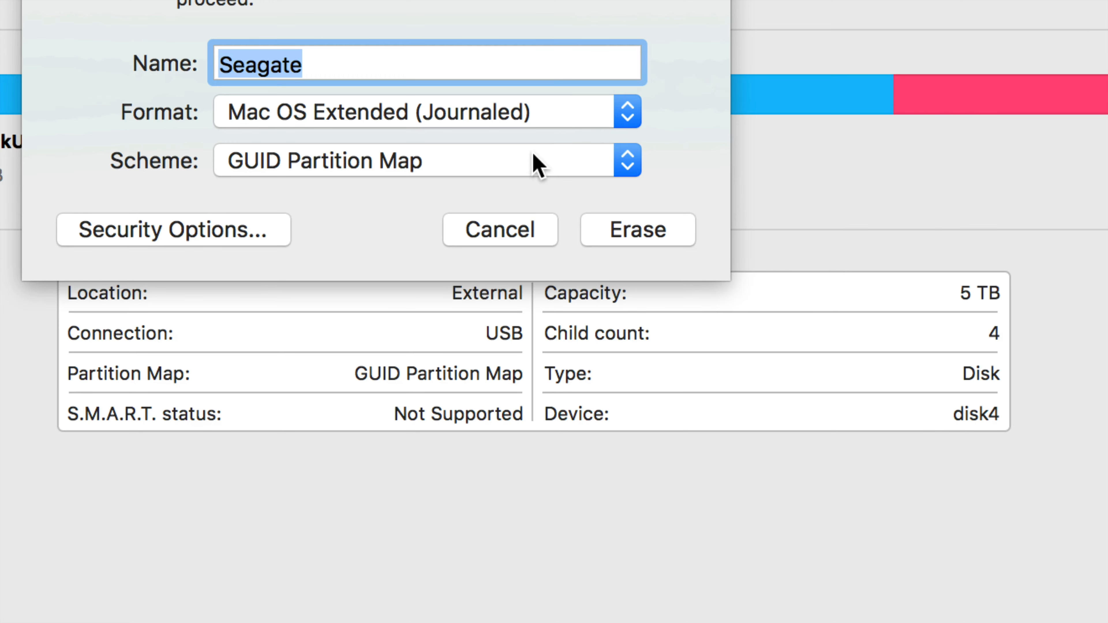
click(637, 235)
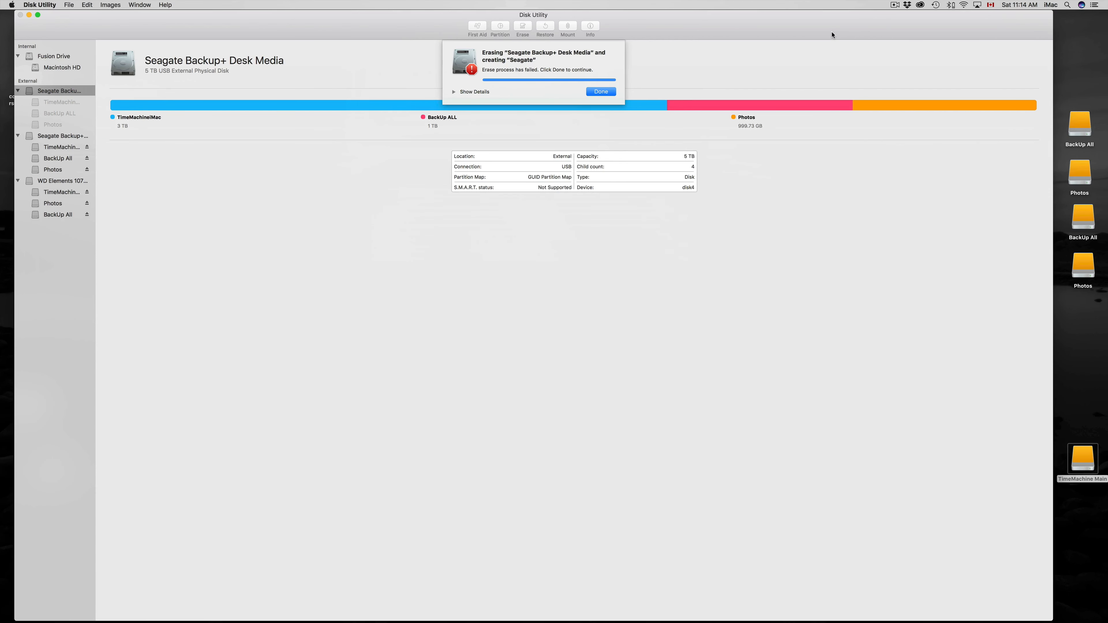
Turn off automatic backups in the Time Machine preferences, review the listed backup disks, and close the preferences.
click(934, 3)
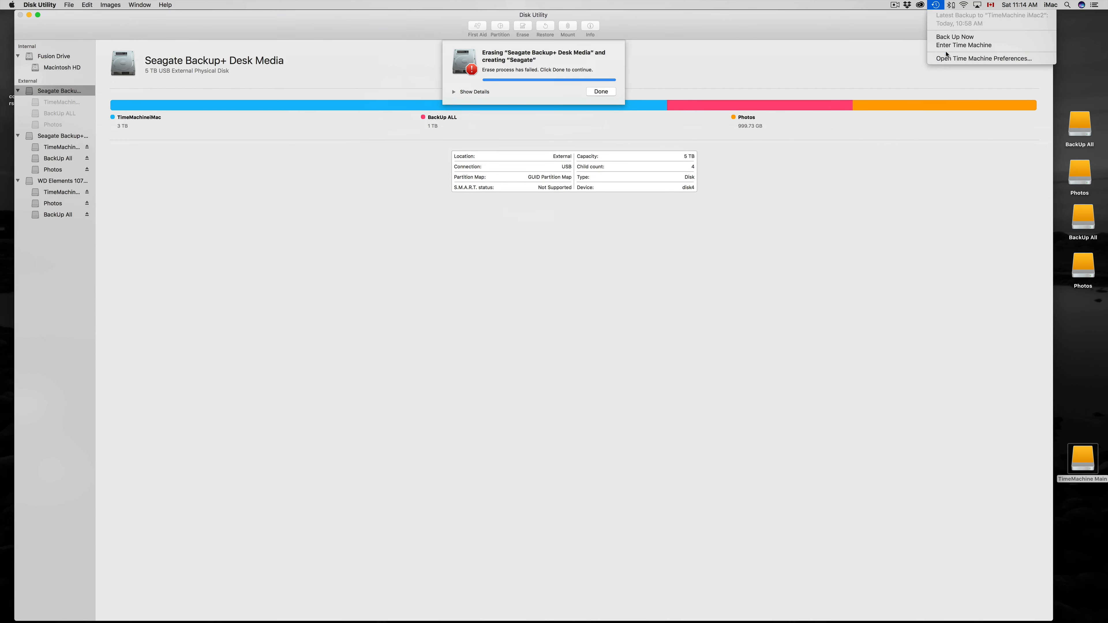
click(960, 58)
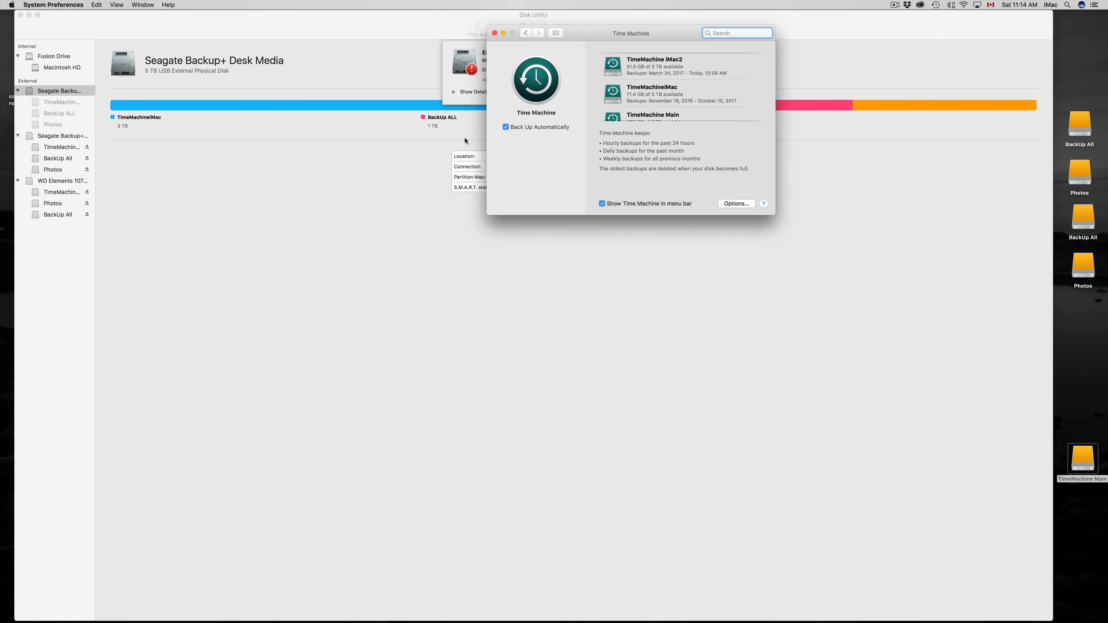
click(506, 127)
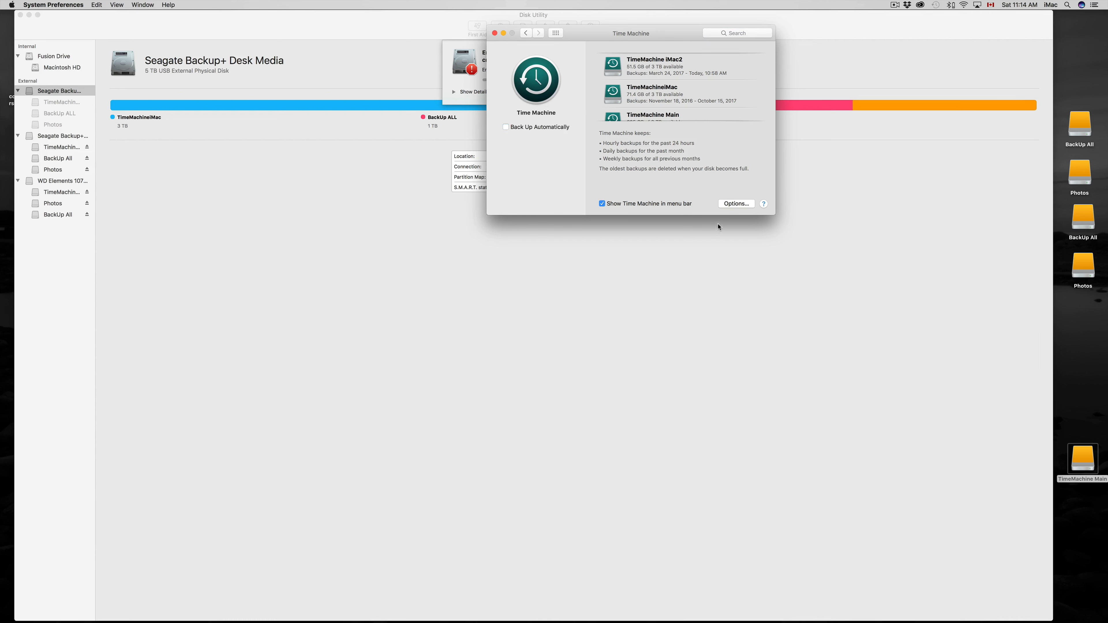
click(734, 207)
click(671, 169)
drag(589, 35, 555, 93)
scroll(601, 154, down, 3)
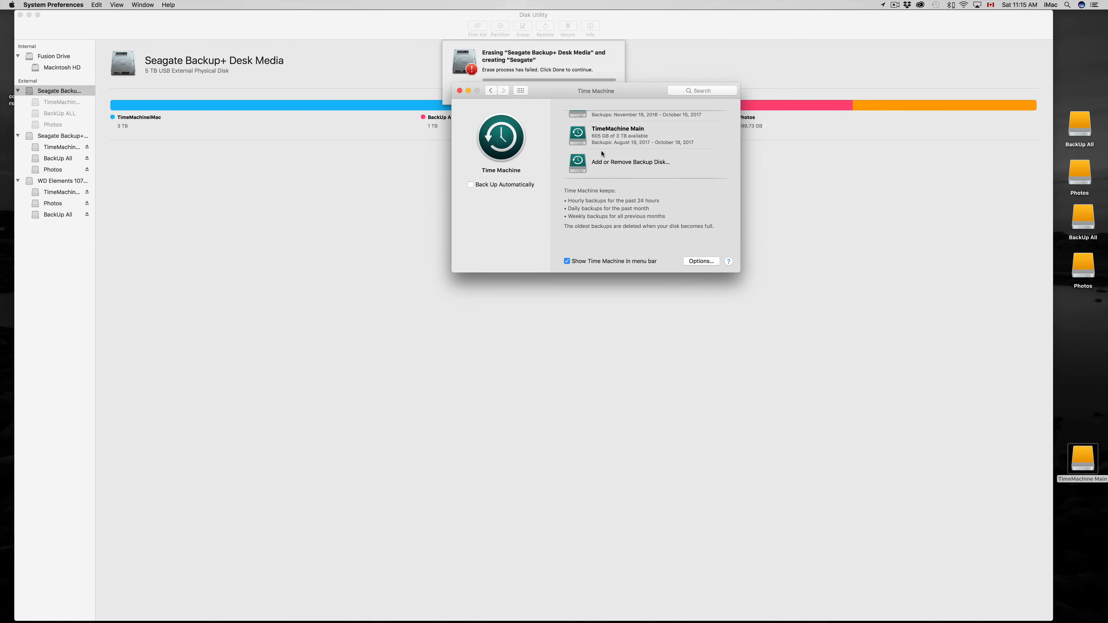
click(459, 91)
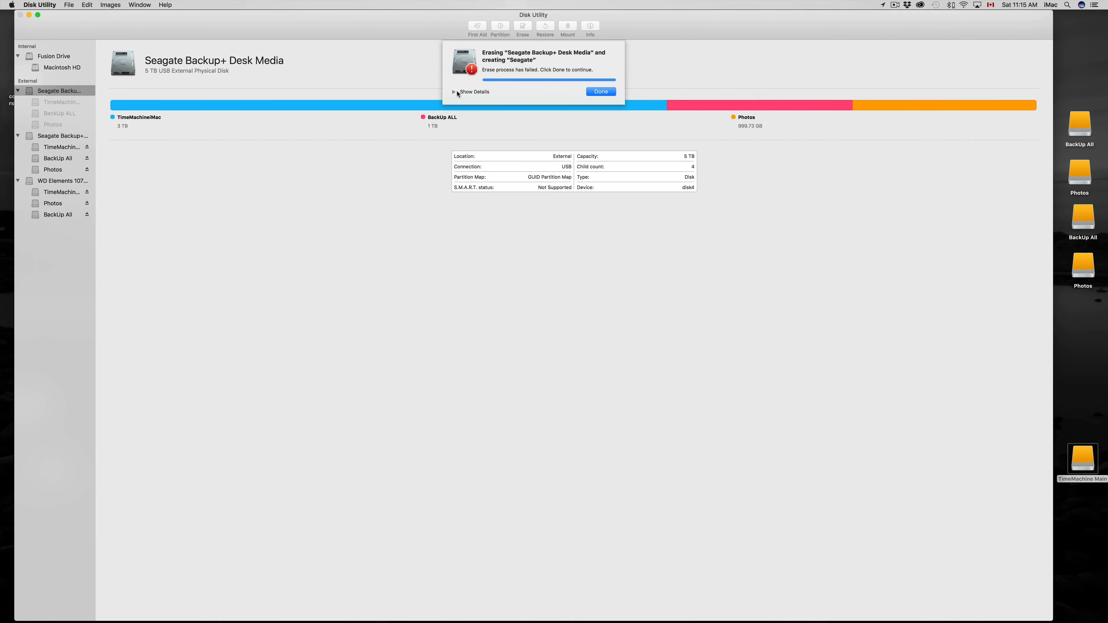
Erase the first Seagate Backup+ disk as Untitled, using Mac OS Extended (Journaled) format and GUID Partition Map scheme.
click(608, 93)
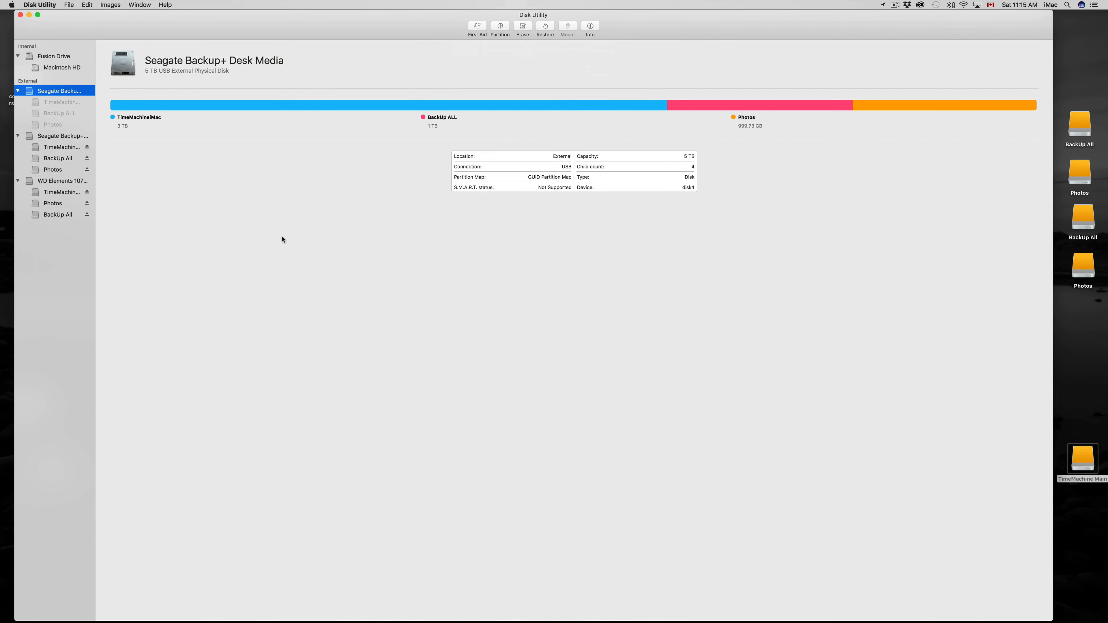
click(48, 115)
click(58, 93)
click(524, 27)
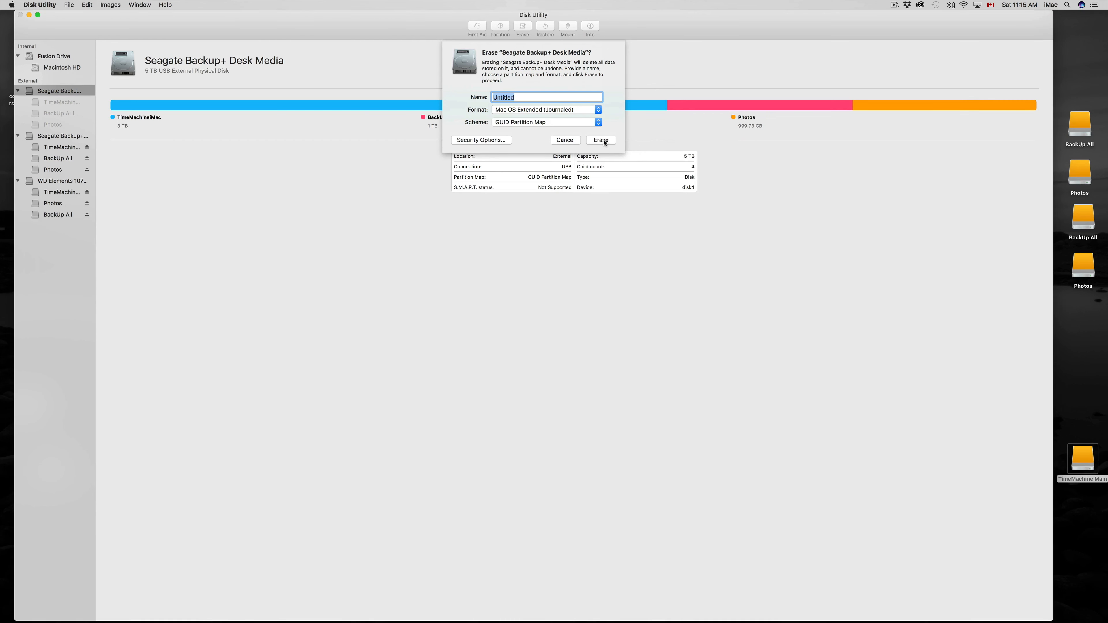
click(598, 110)
click(597, 111)
click(600, 140)
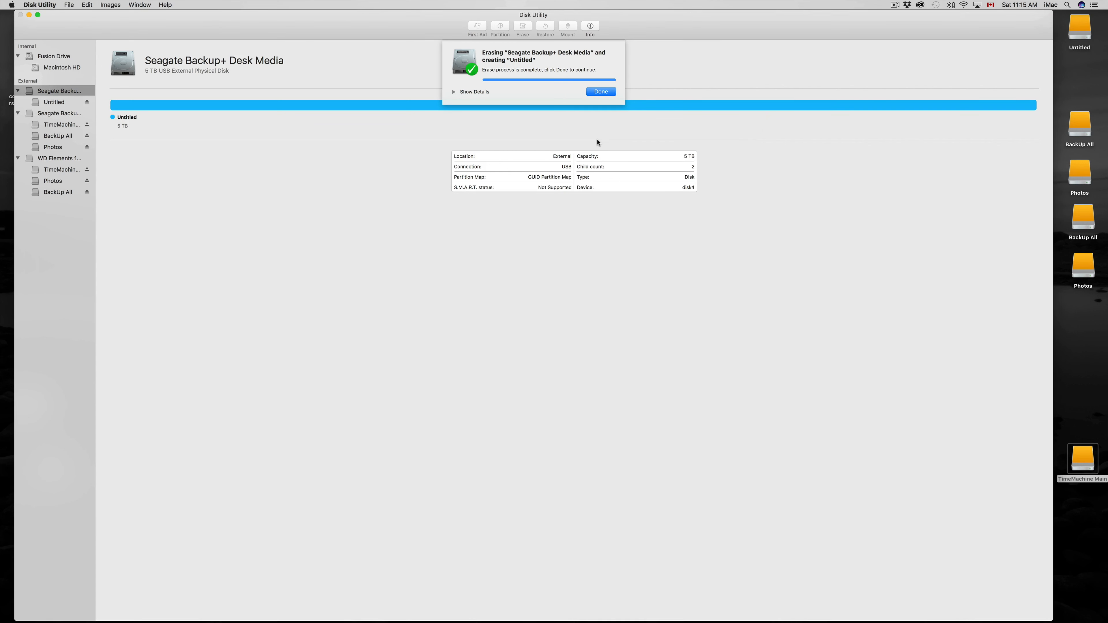
click(602, 91)
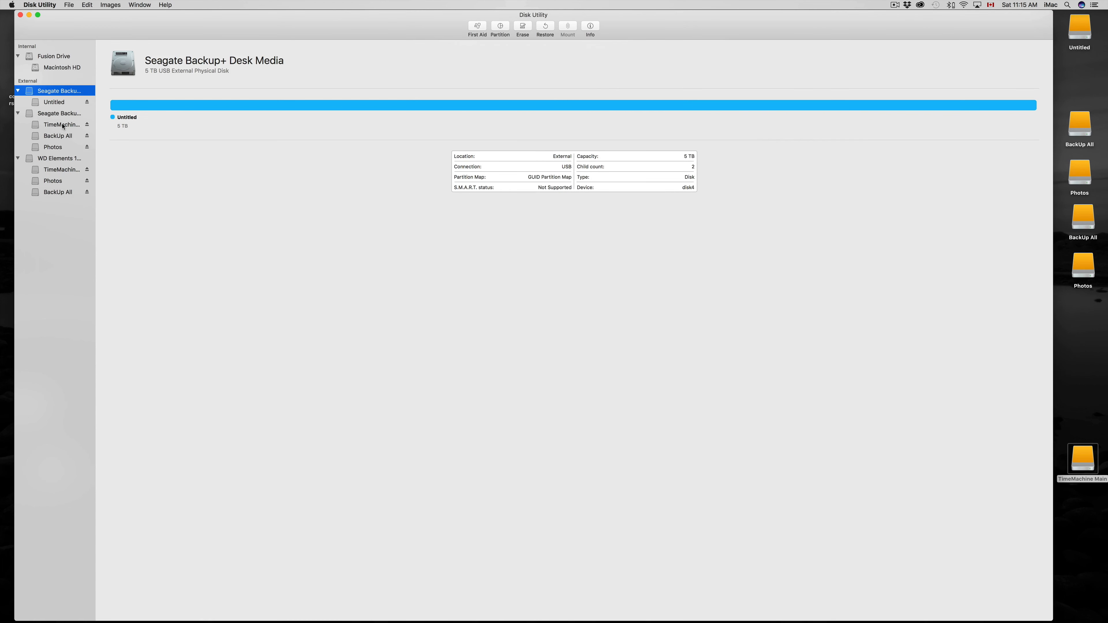
Try to erase the second Seagate Backup+ disk as Untitled with Mac OS Extended (Journaled) and GUID Partition Map.
click(59, 114)
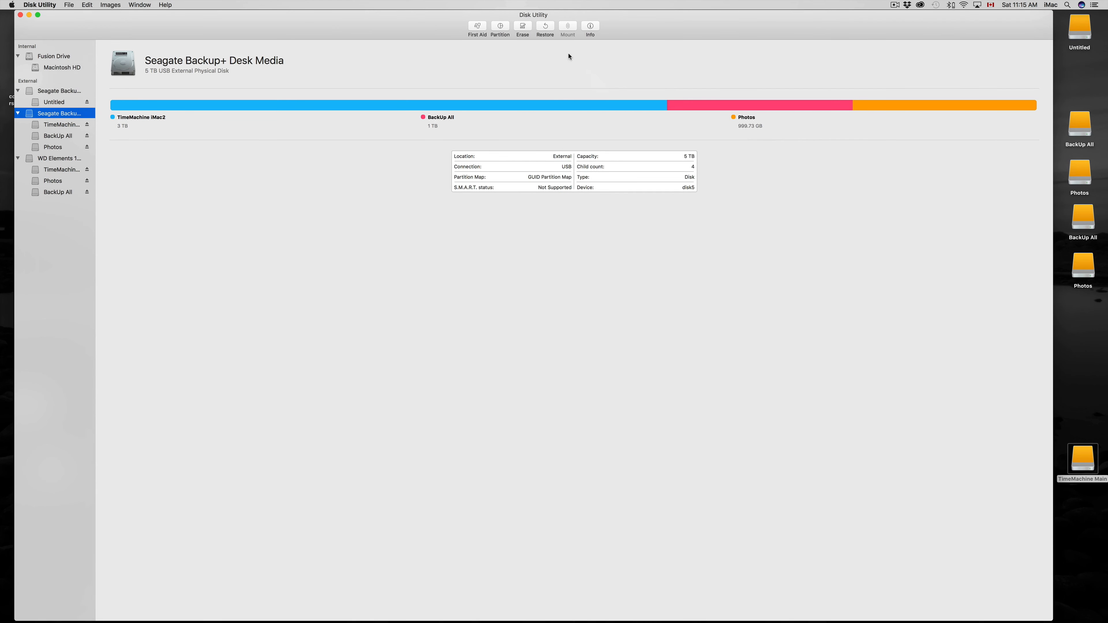
click(523, 27)
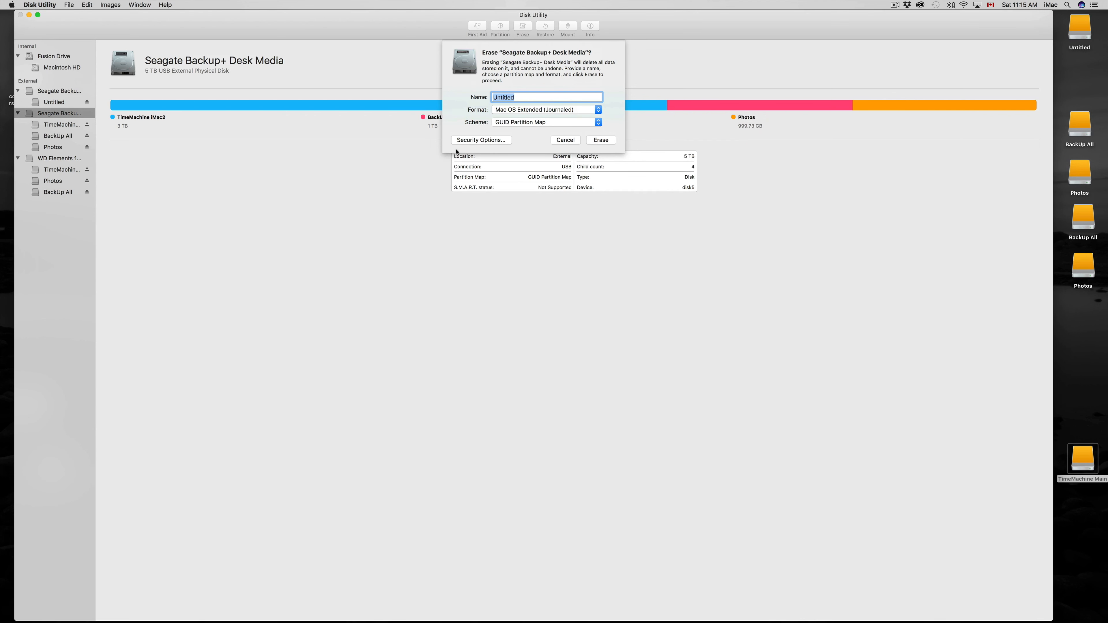
click(601, 139)
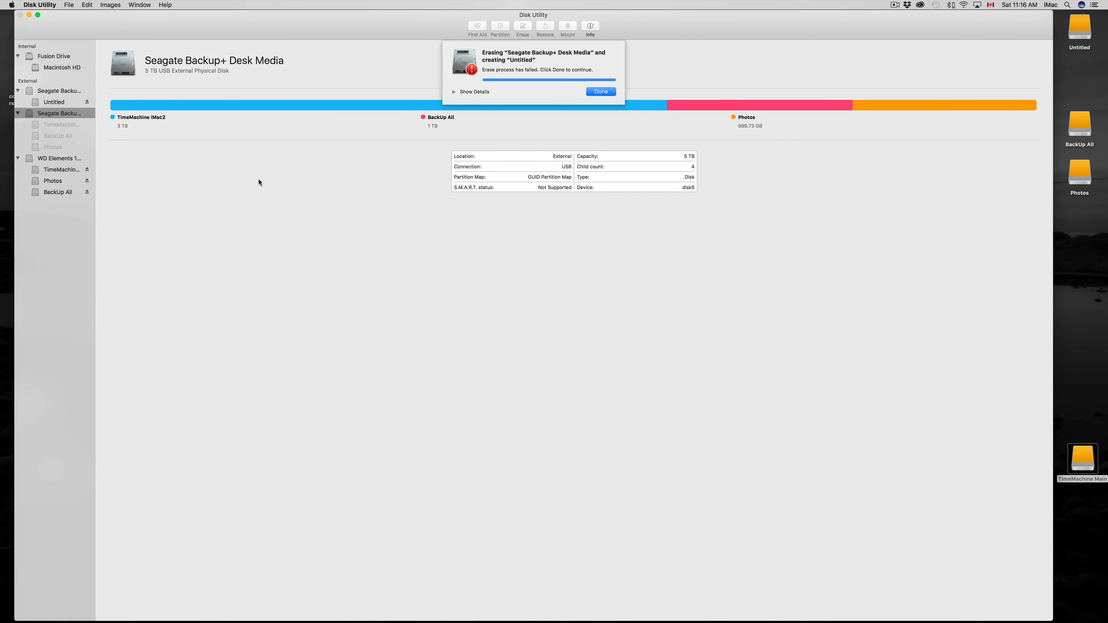
click(599, 95)
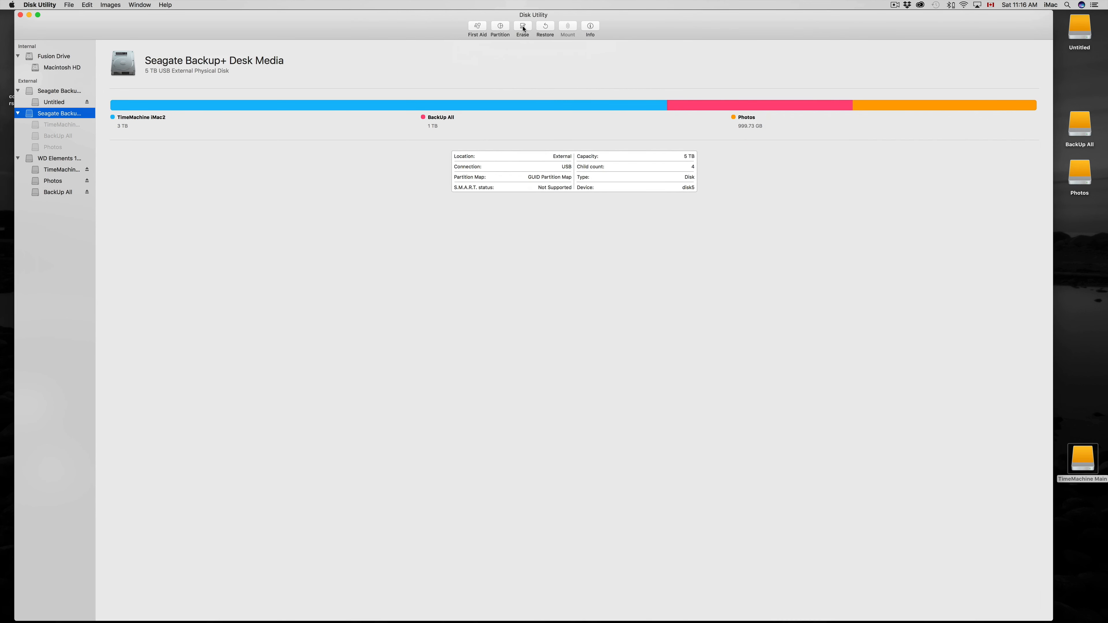
Repeat the erase of the second Seagate Backup+ disk as Untitled, Mac OS Extended (Journaled), GUID Partition Map, showing the process details.
click(524, 29)
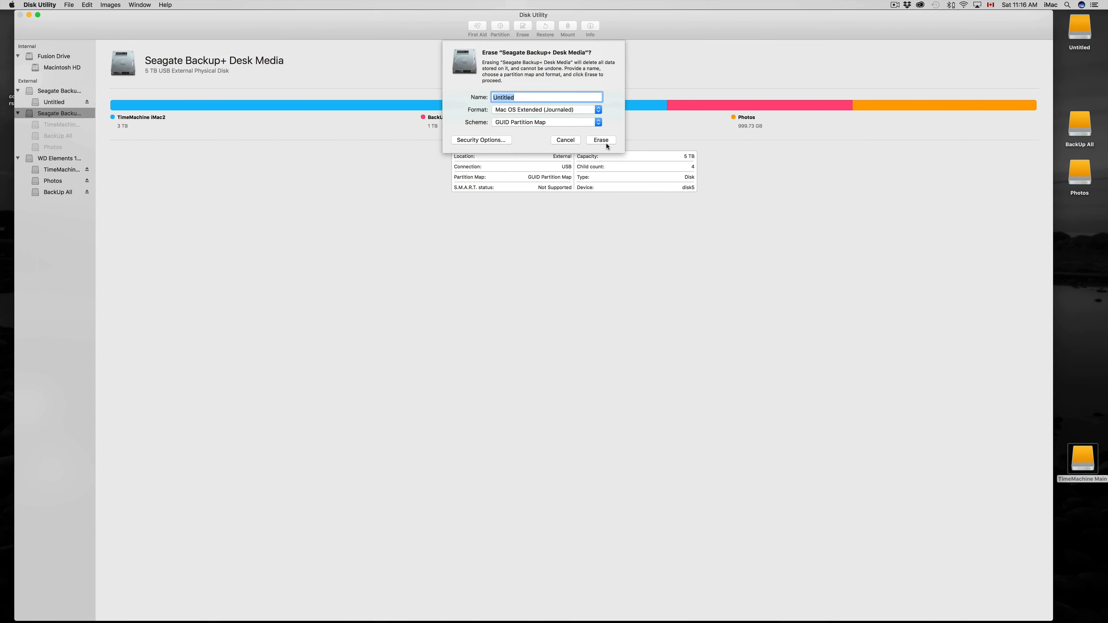
click(601, 141)
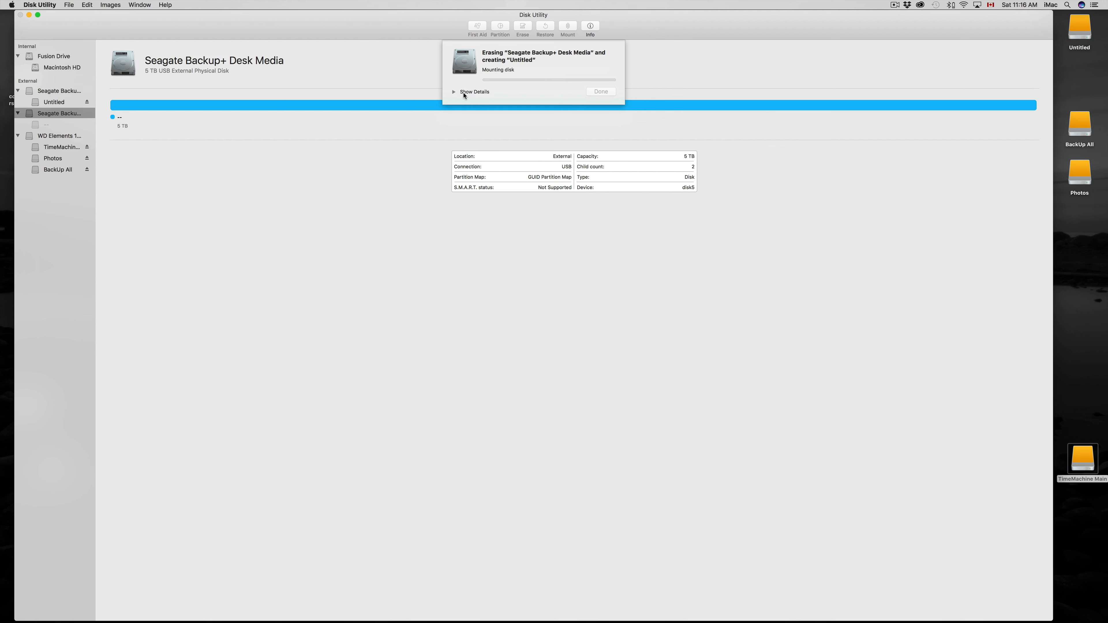
click(453, 93)
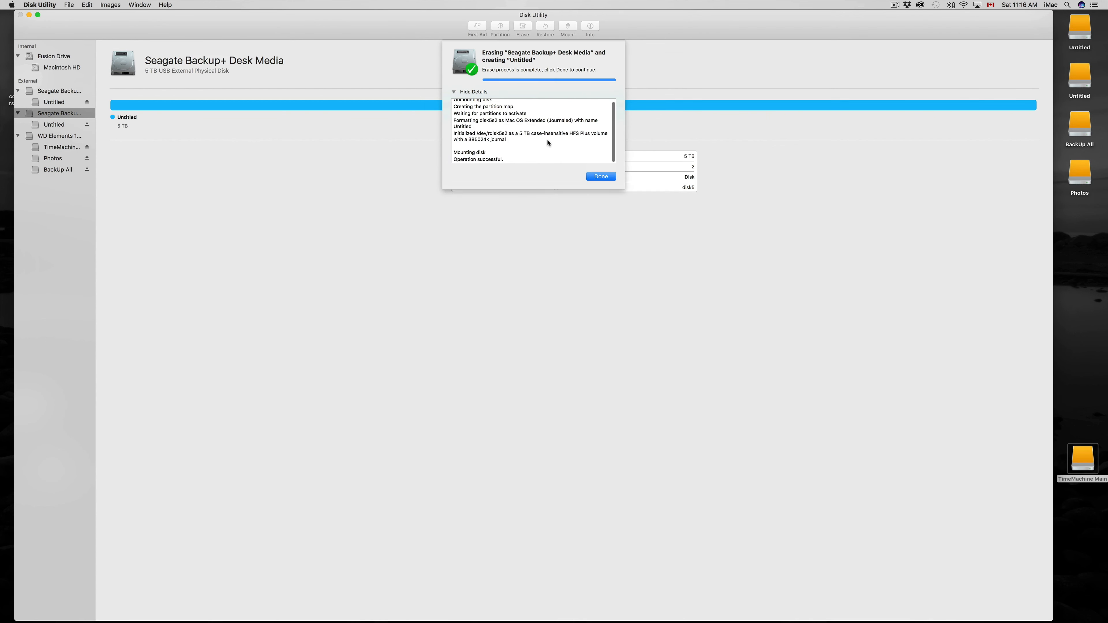
click(594, 176)
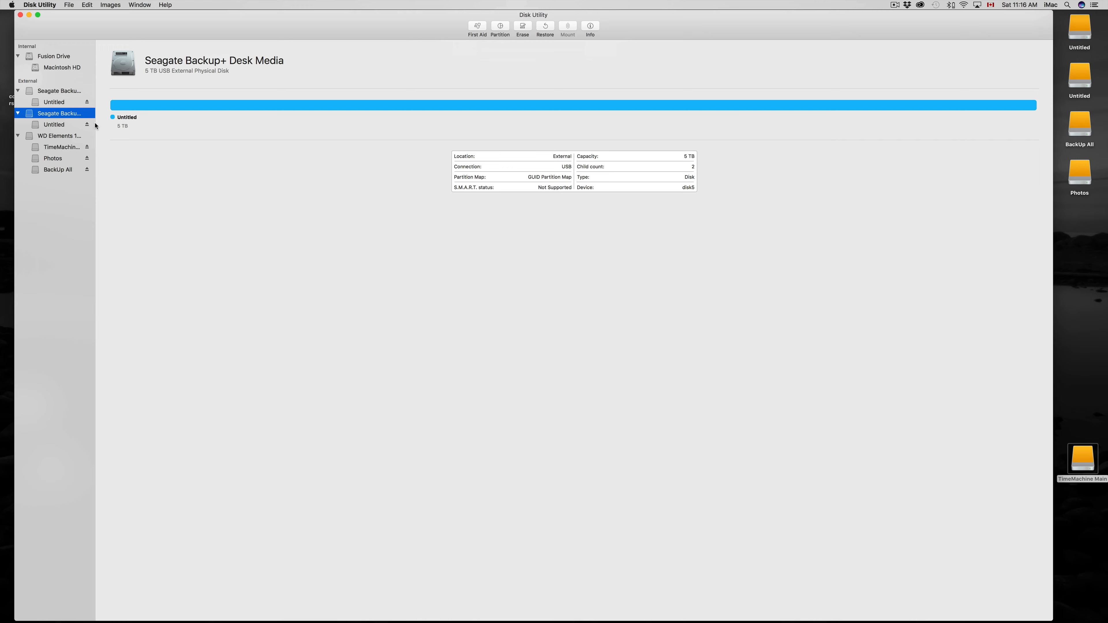
Compare the two Seagate Backup+ disks and their Untitled volumes with the partition layout of the WD Elements disk.
click(50, 93)
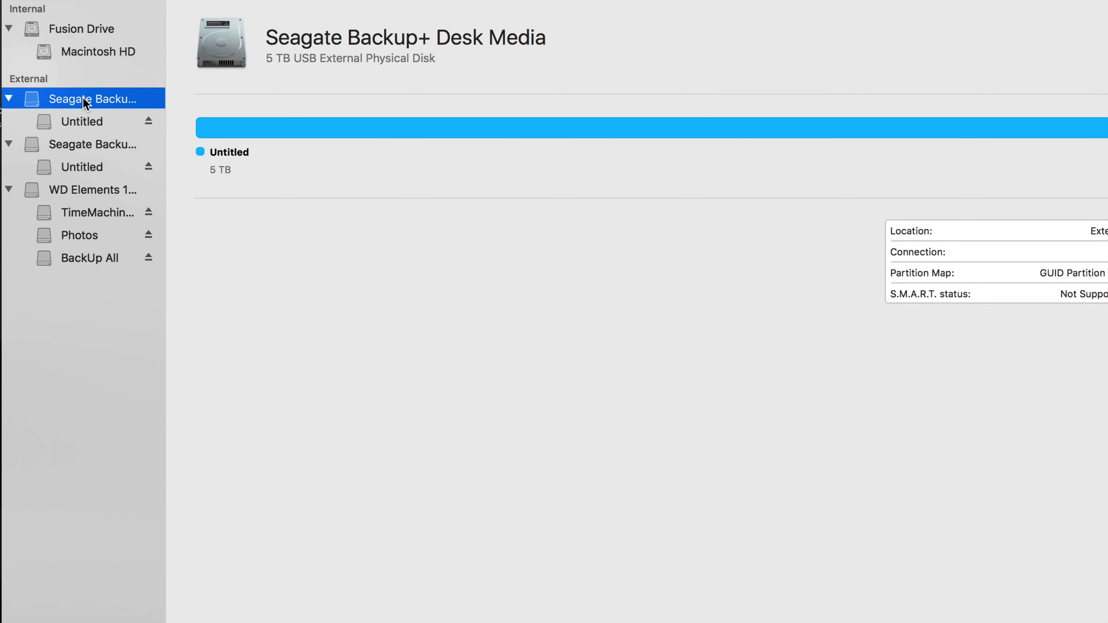
click(88, 144)
click(87, 93)
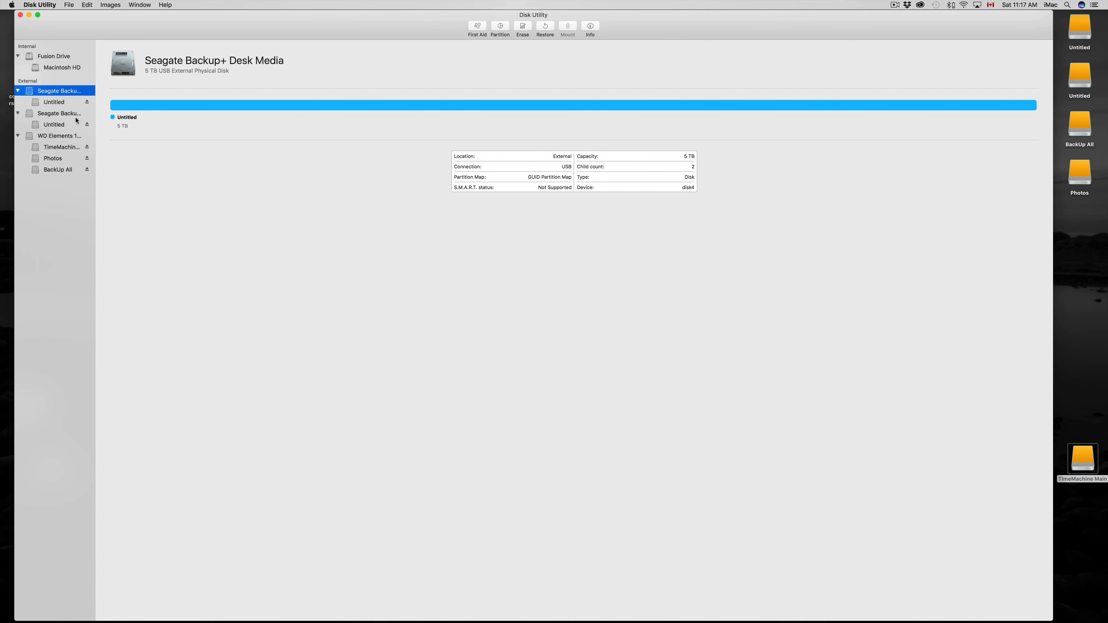
click(59, 138)
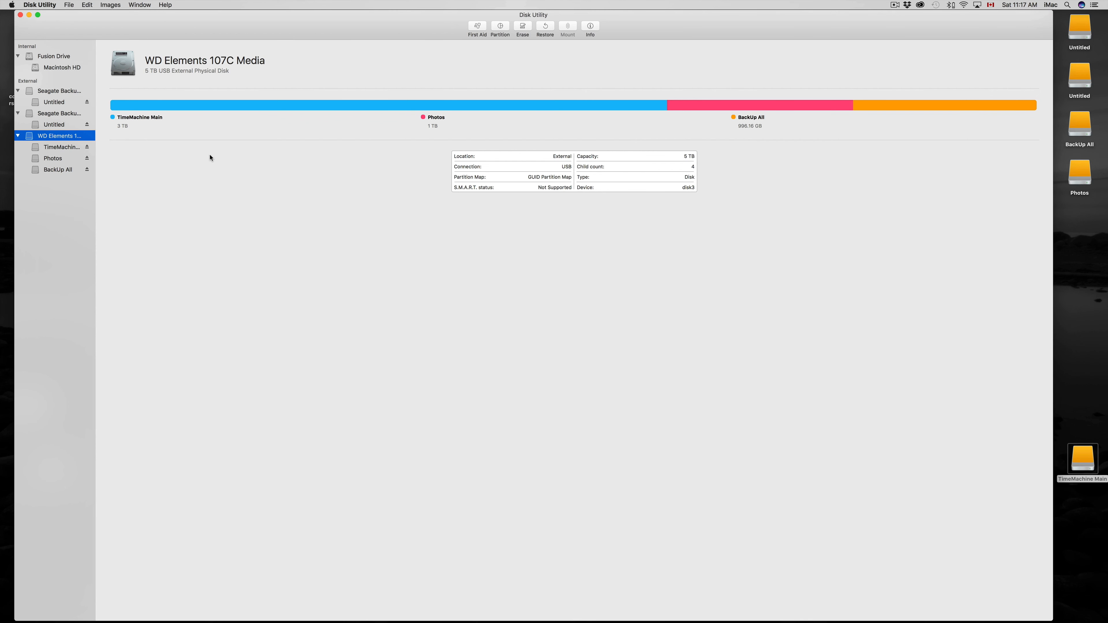
click(56, 90)
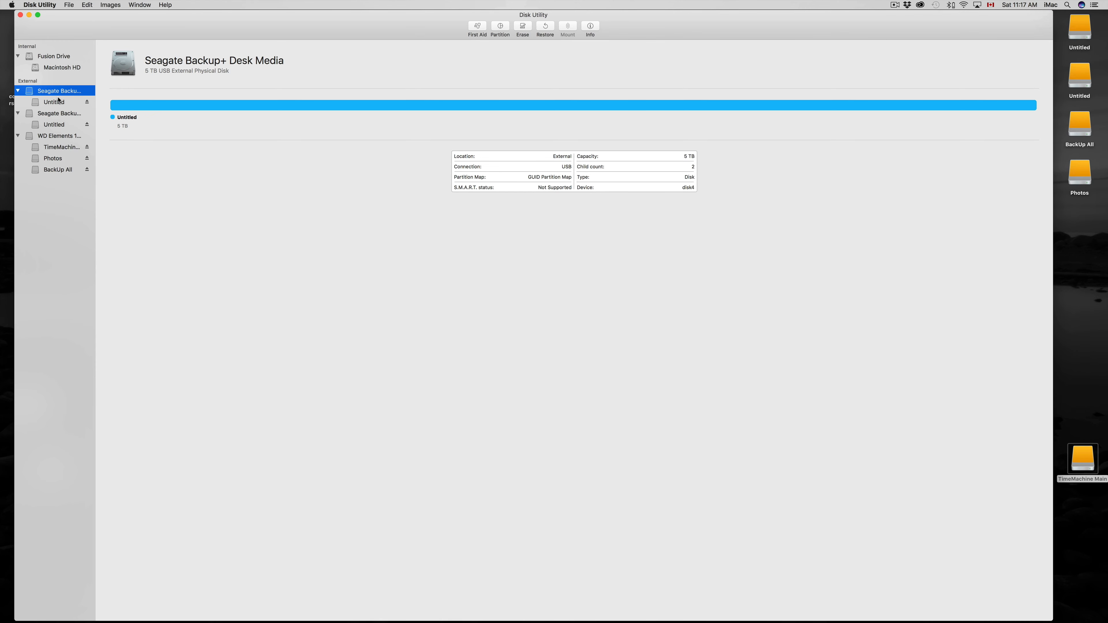
click(58, 101)
Start partitioning the first Seagate Backup+ disk with a partition named Time Machine in Mac OS Extended (Journaled) format.
click(63, 92)
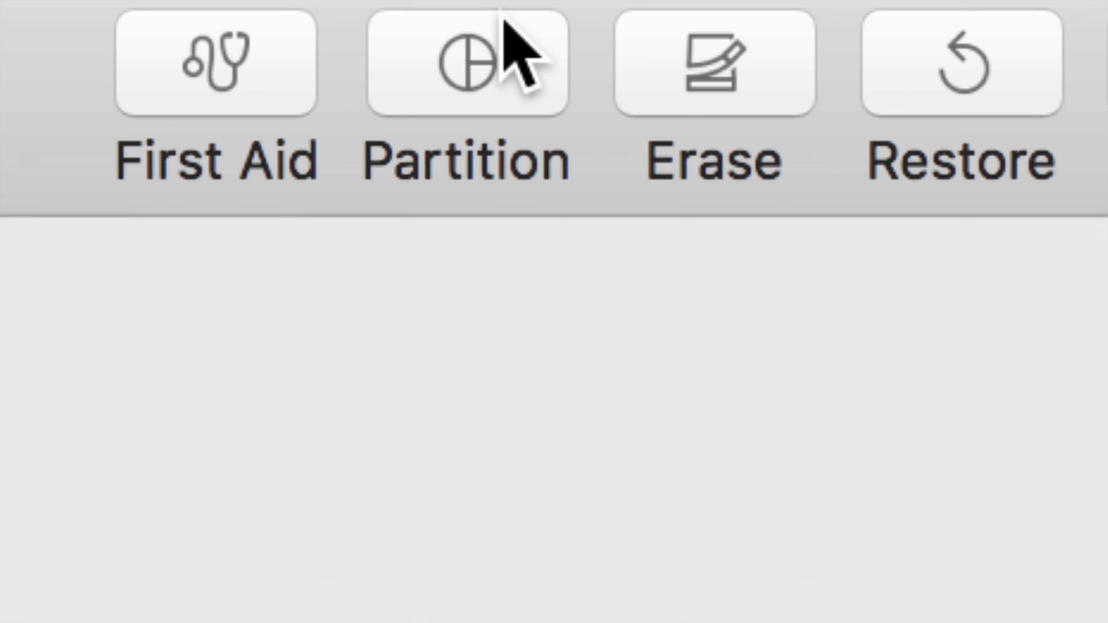
click(486, 69)
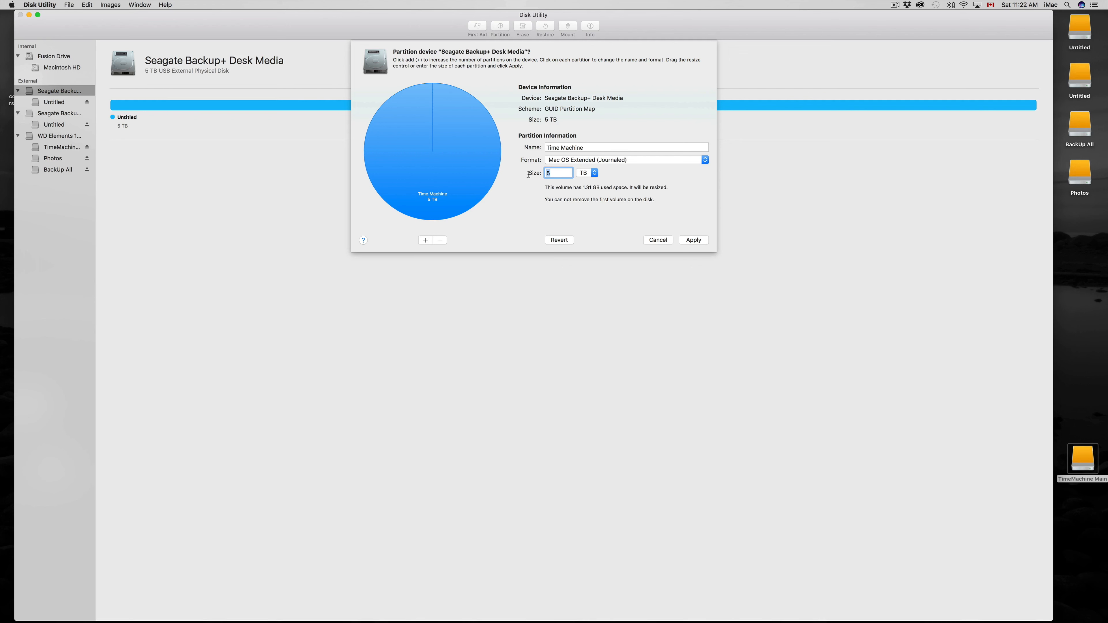
click(572, 149)
drag(587, 146, 519, 147)
click(626, 160)
click(623, 161)
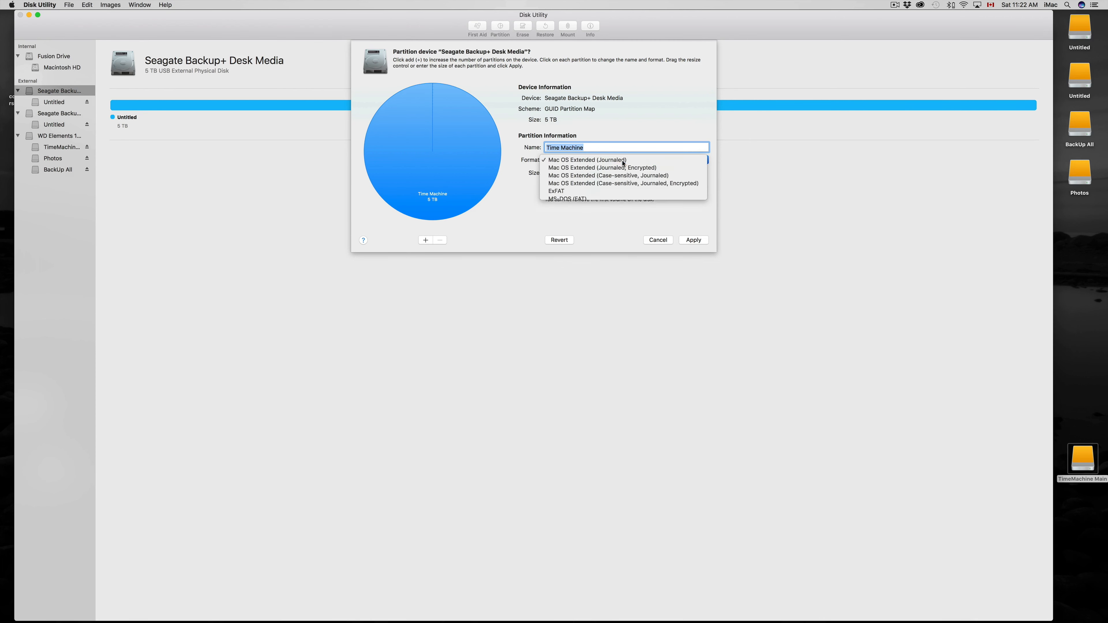
drag(556, 175, 528, 175)
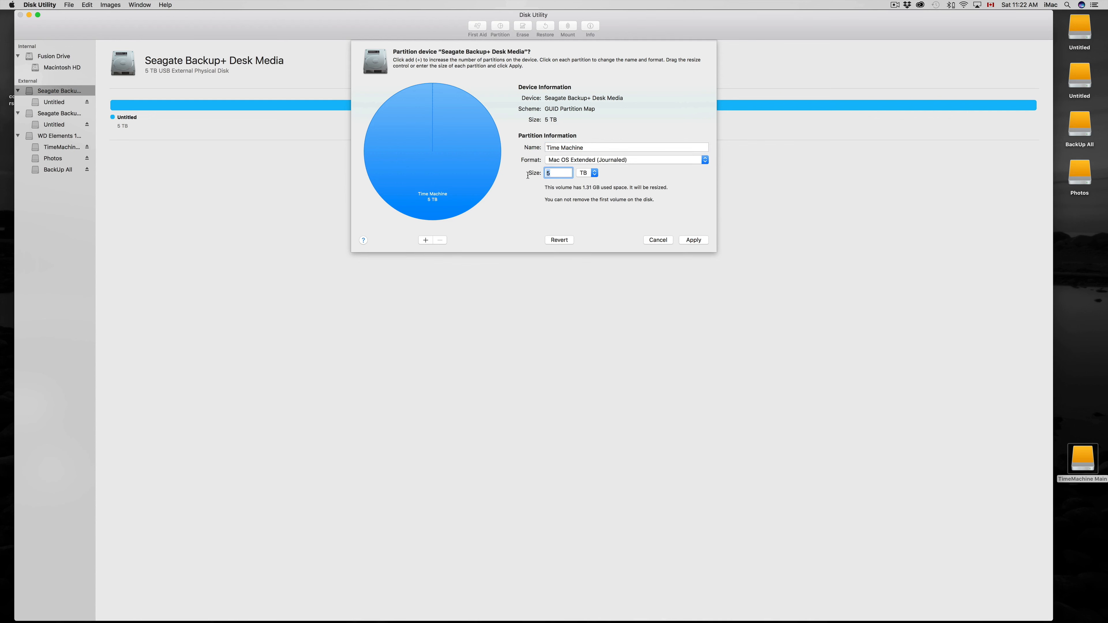
Try the ExFAT format for the Time Machine partition, and return it to Mac OS Extended (Journaled).
click(629, 161)
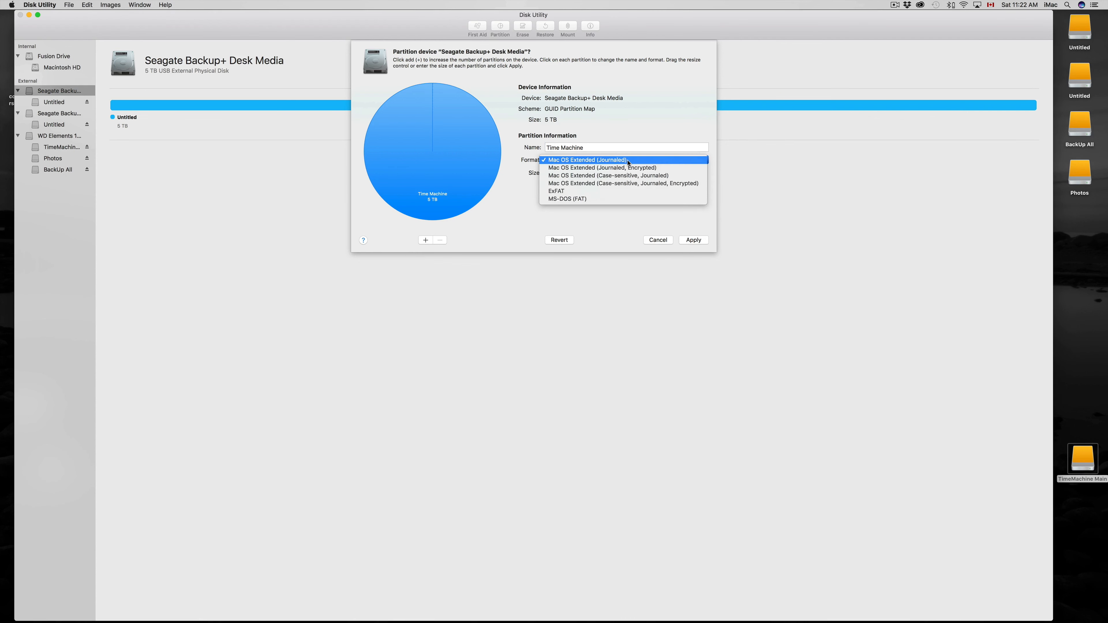
click(586, 193)
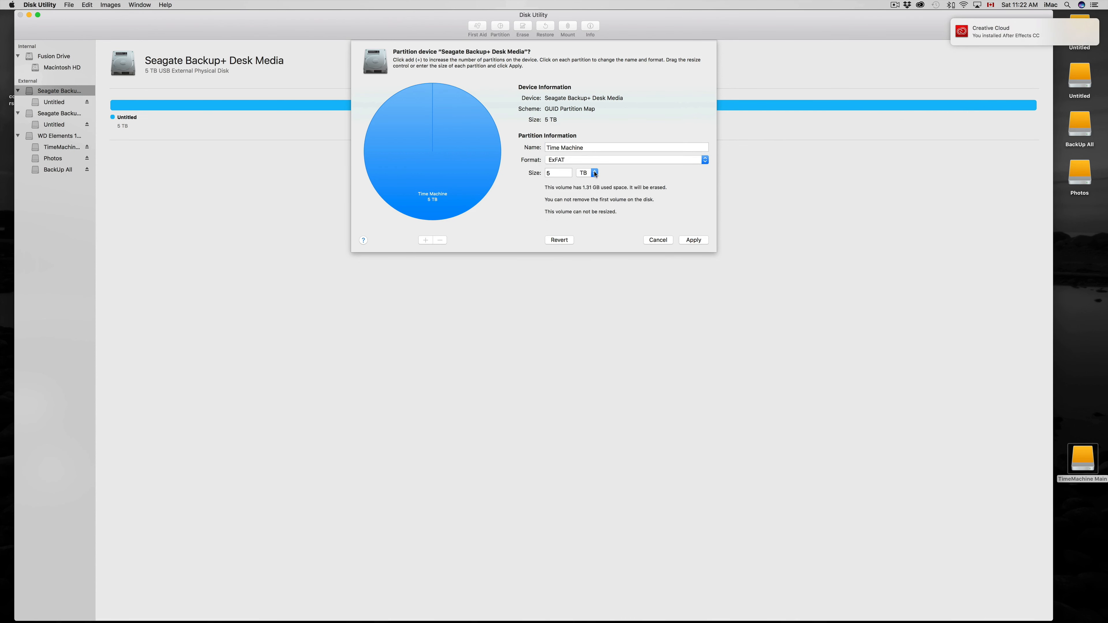
click(606, 161)
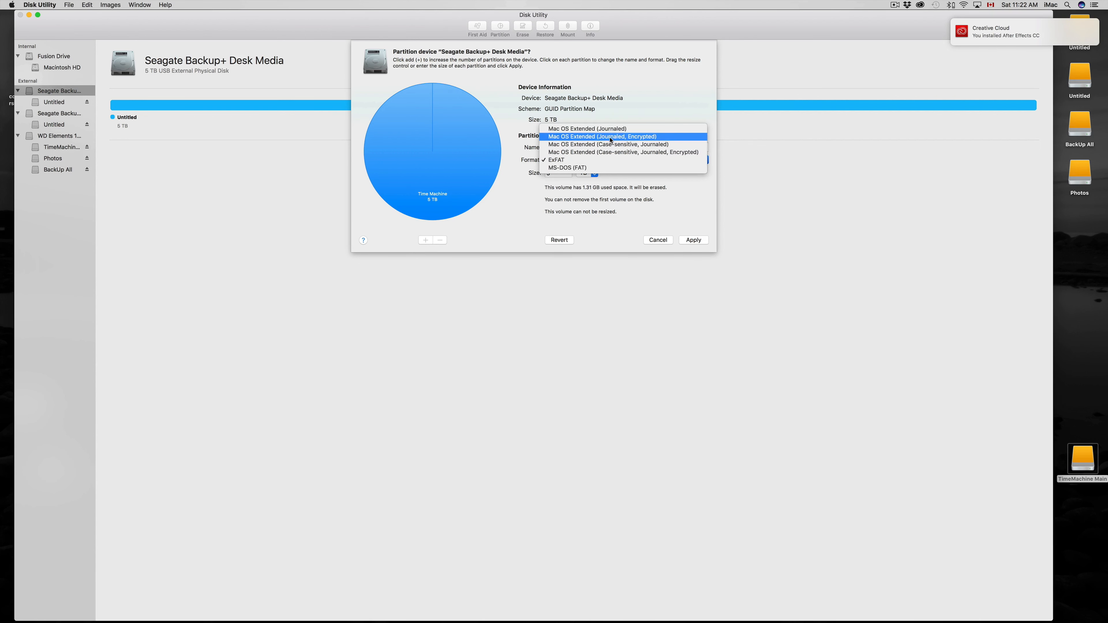
click(589, 129)
Set the Time Machine partition's size to 3 TB and add a second partition in the remaining space.
double_click(558, 173)
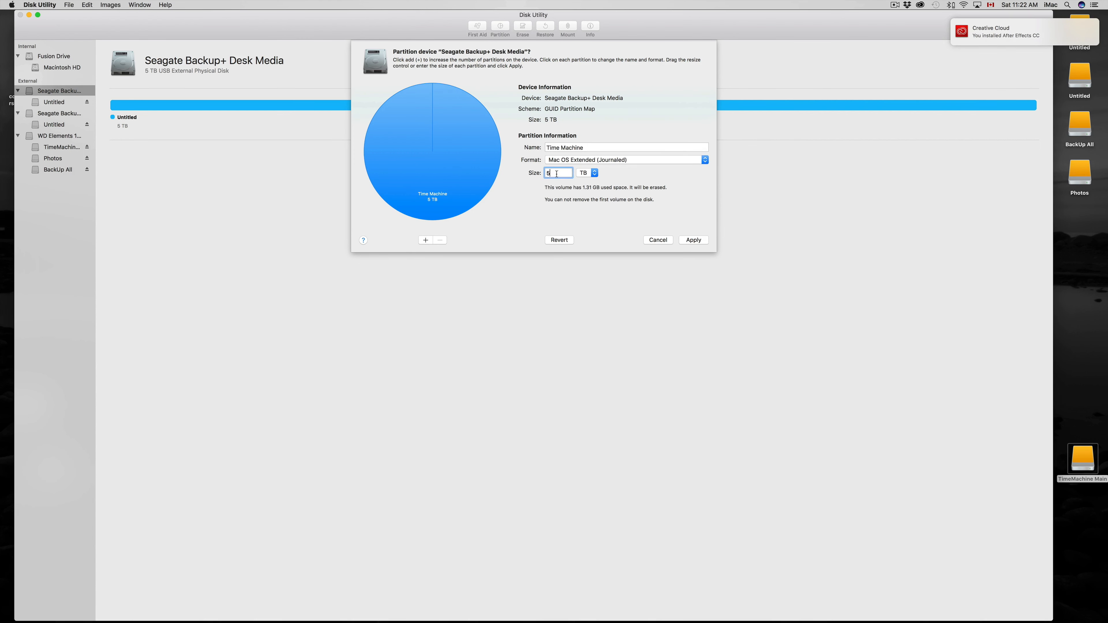
text(3)
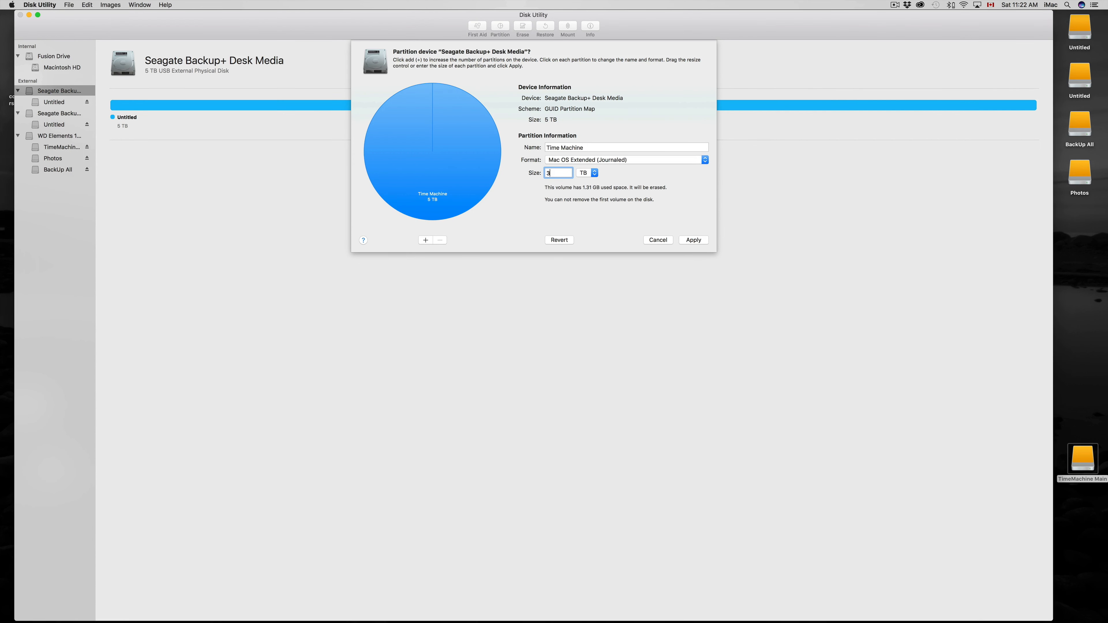
click(584, 174)
click(639, 173)
click(425, 240)
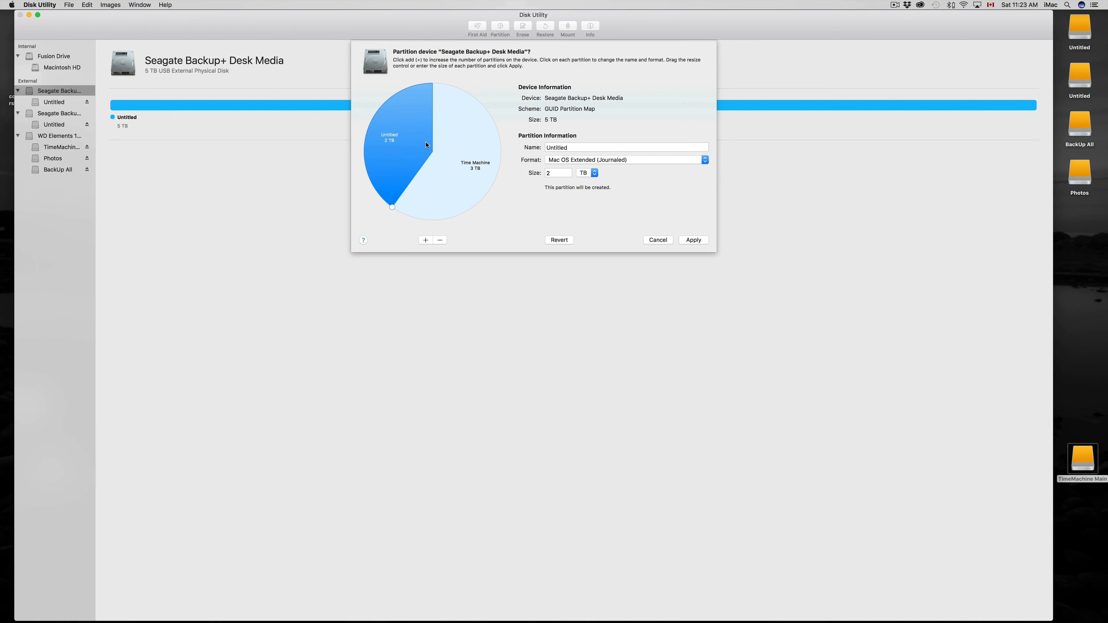
Name the new partition Photos and open the unit choices for its size.
double_click(583, 149)
text(Photos)
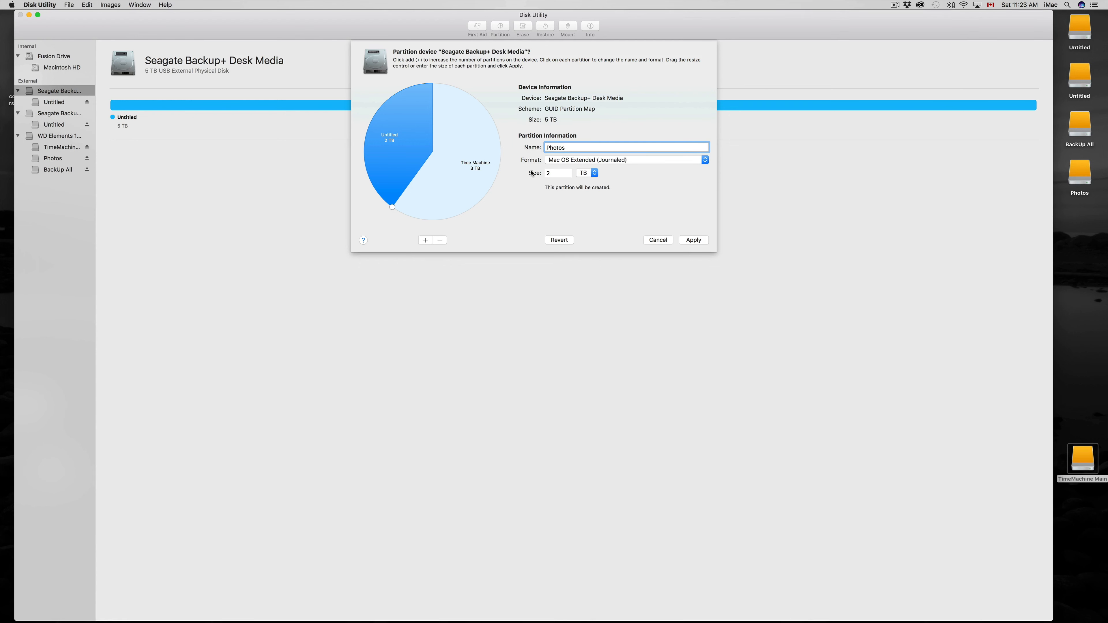
click(559, 172)
click(595, 173)
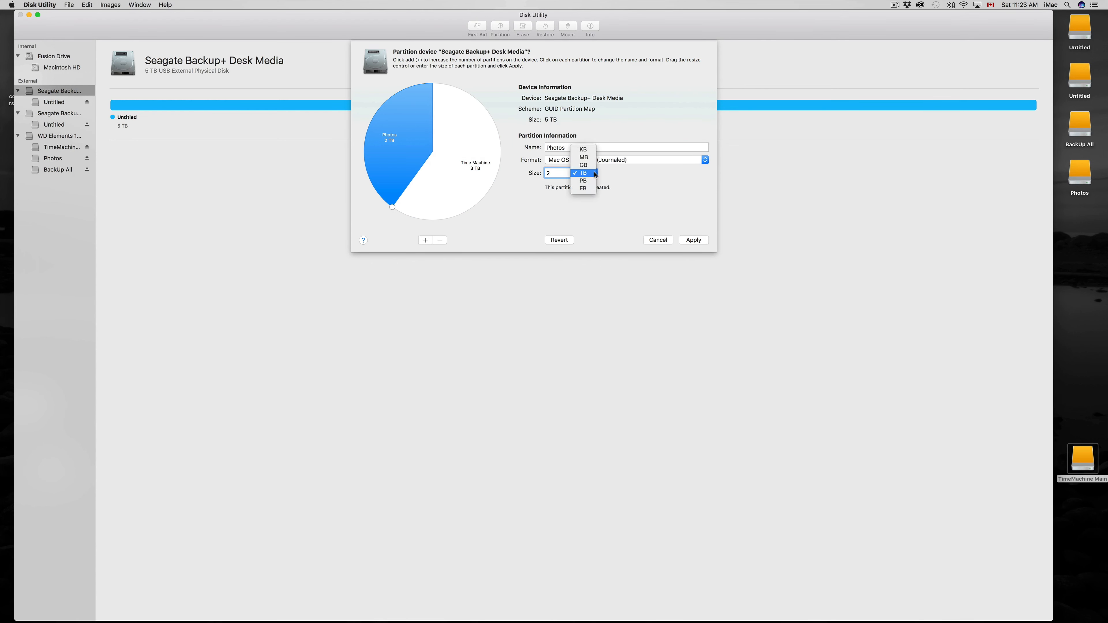
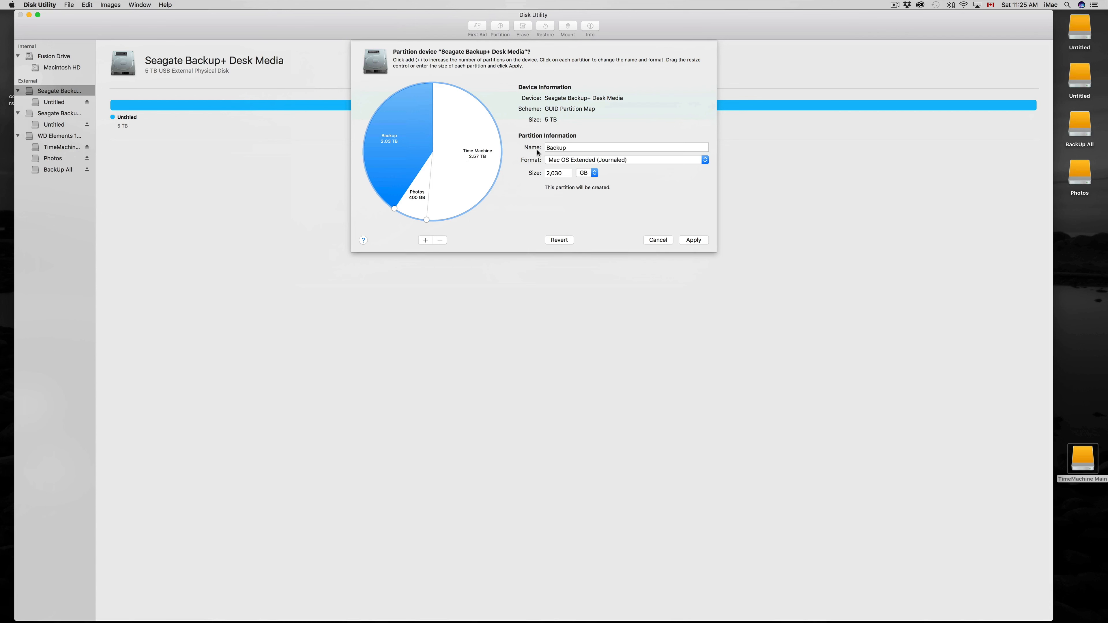
Review the name, format and size of the planned Time Machine, Photos and Backup partitions.
click(476, 154)
click(423, 176)
click(400, 161)
click(461, 171)
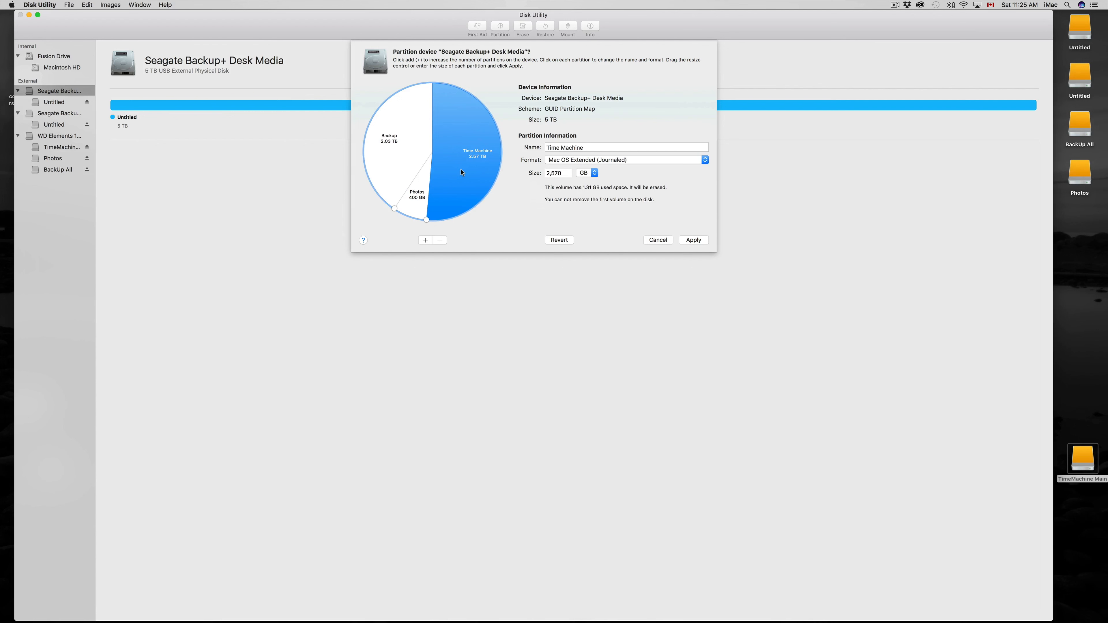
click(397, 161)
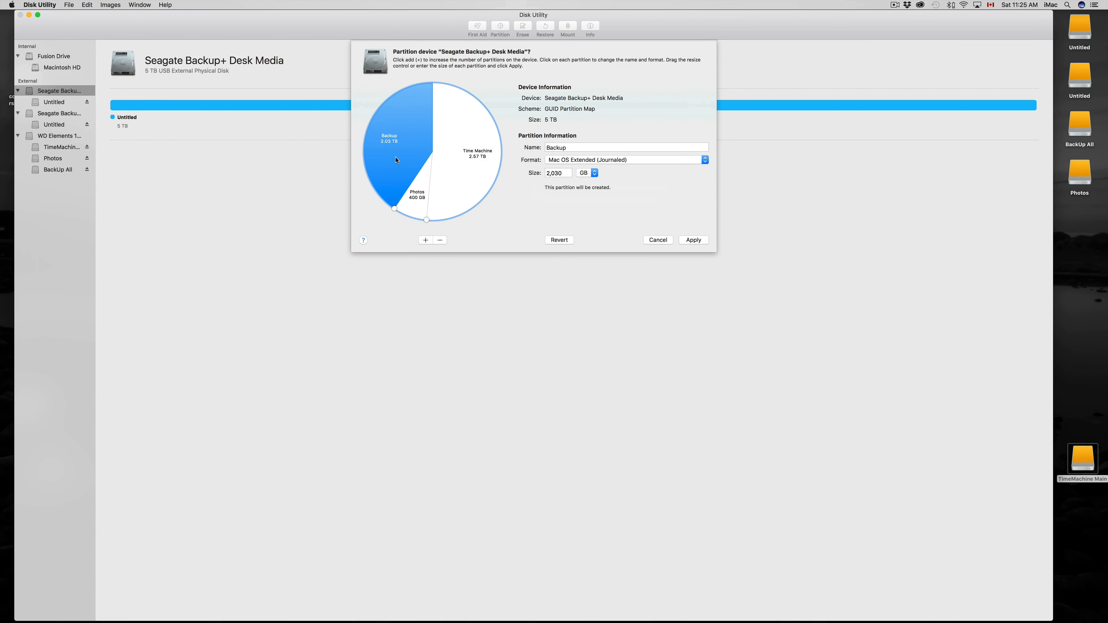
click(423, 204)
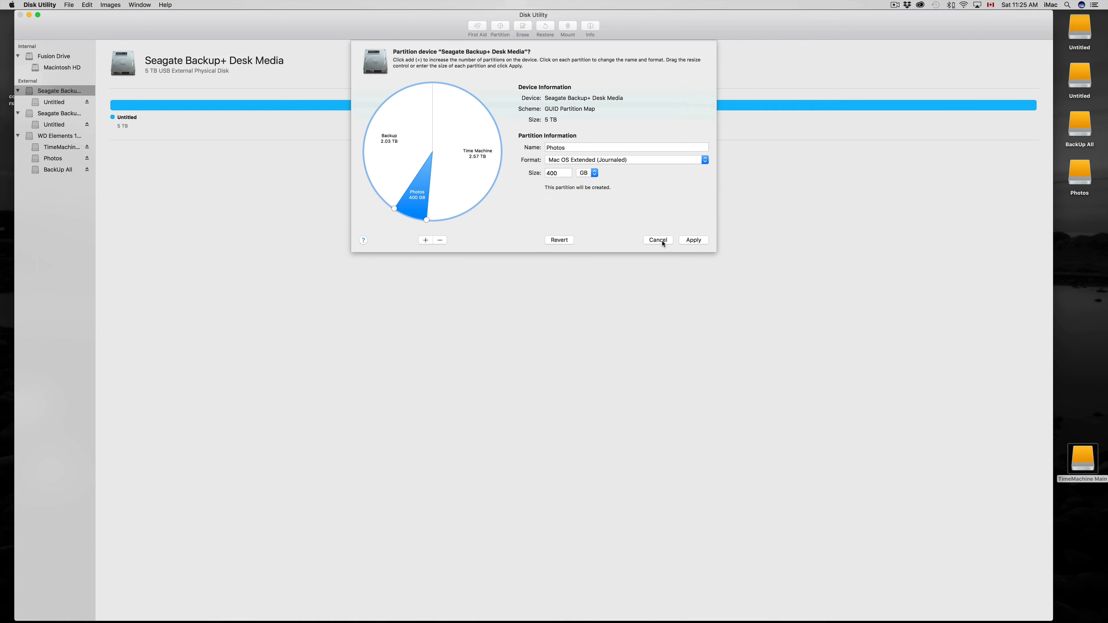
Apply the three-partition layout to the Seagate Backup+ disk, showing the process details, and close the finished operation.
click(695, 240)
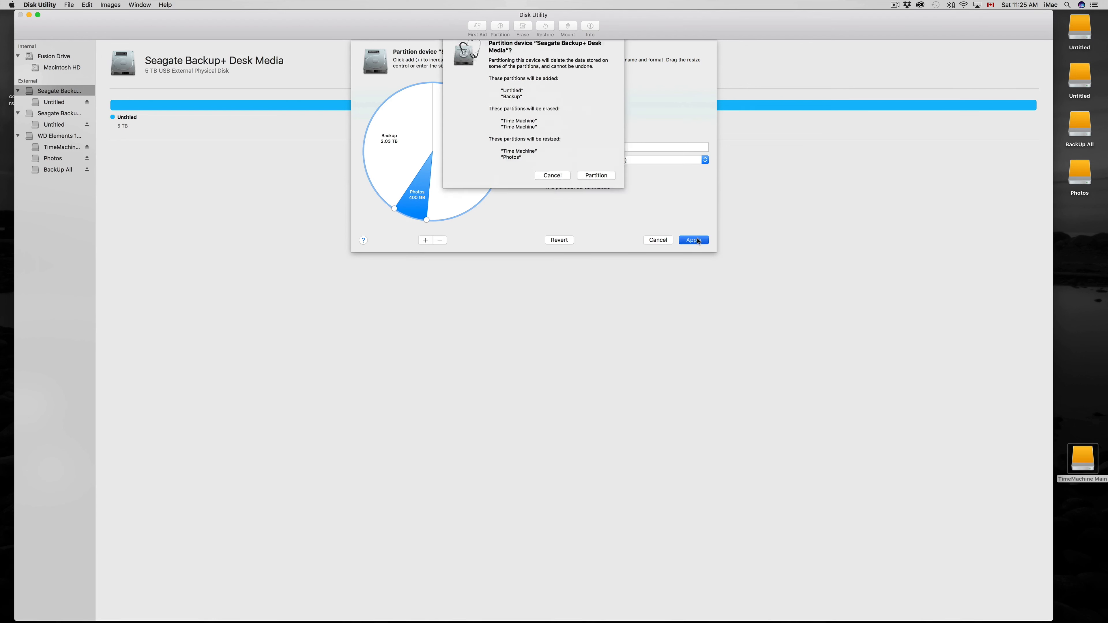
click(591, 183)
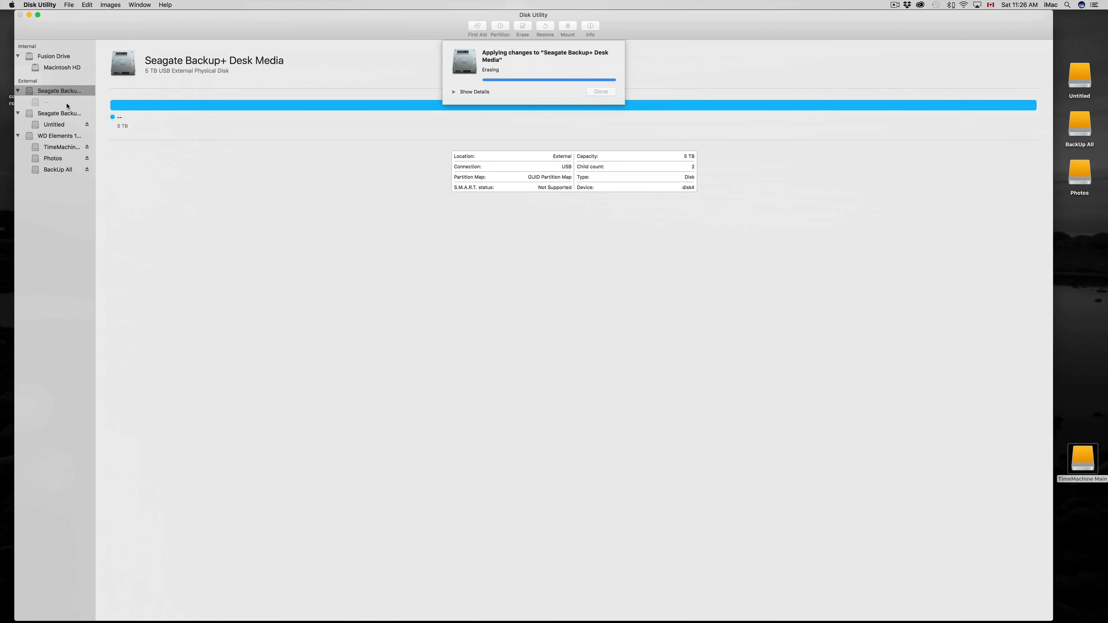
click(455, 92)
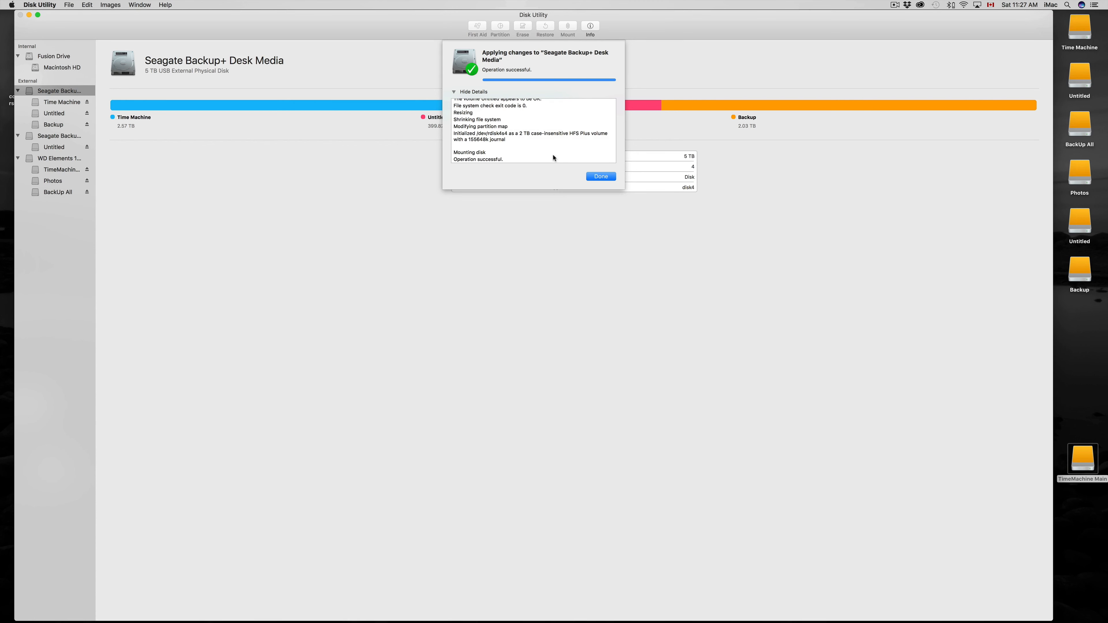
click(596, 177)
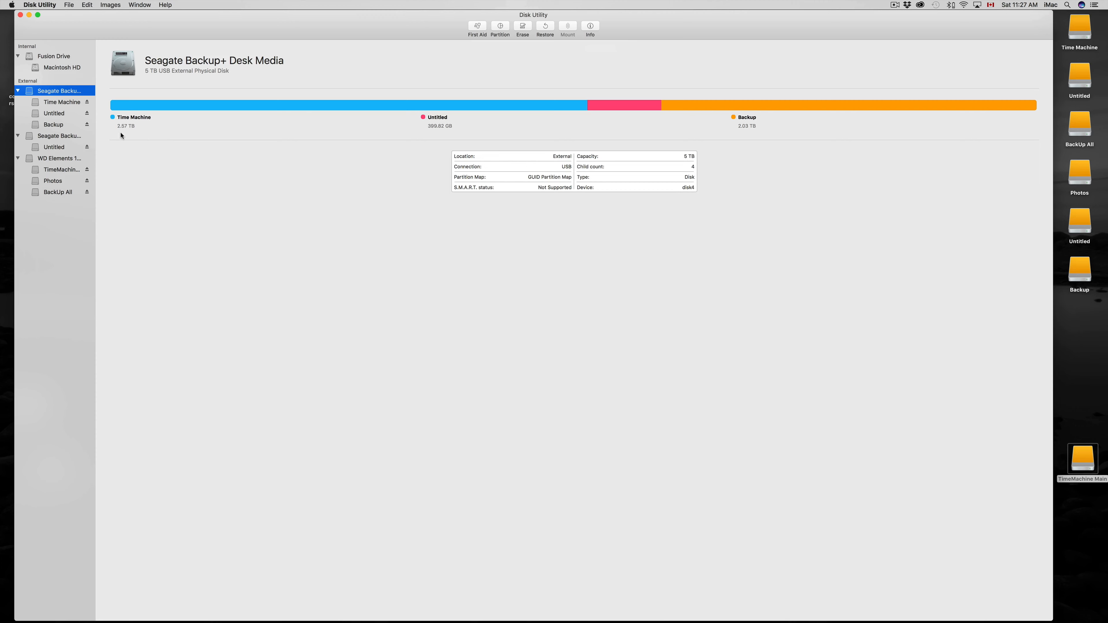
Inspect the new Time Machine, Untitled and Backup volumes on the first Seagate Backup+ disk.
click(60, 104)
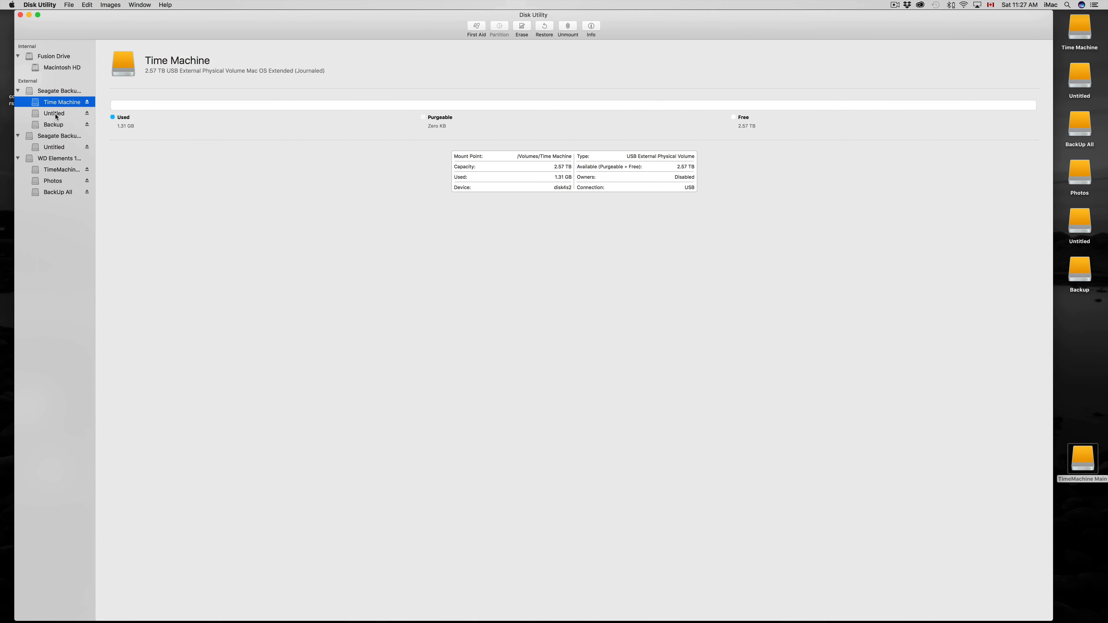
click(55, 114)
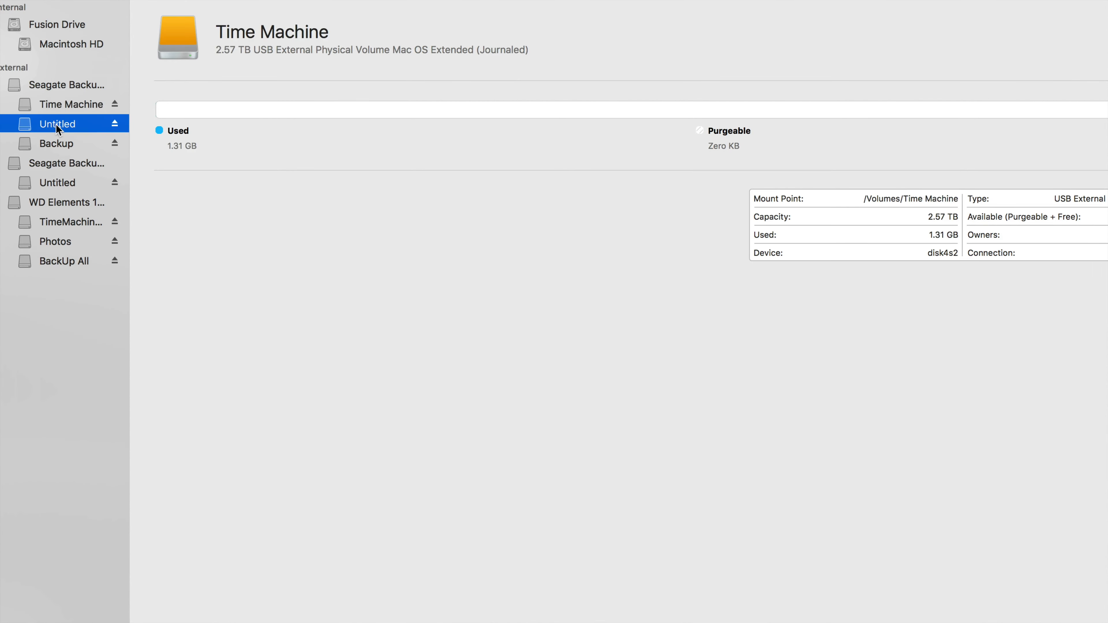
click(55, 144)
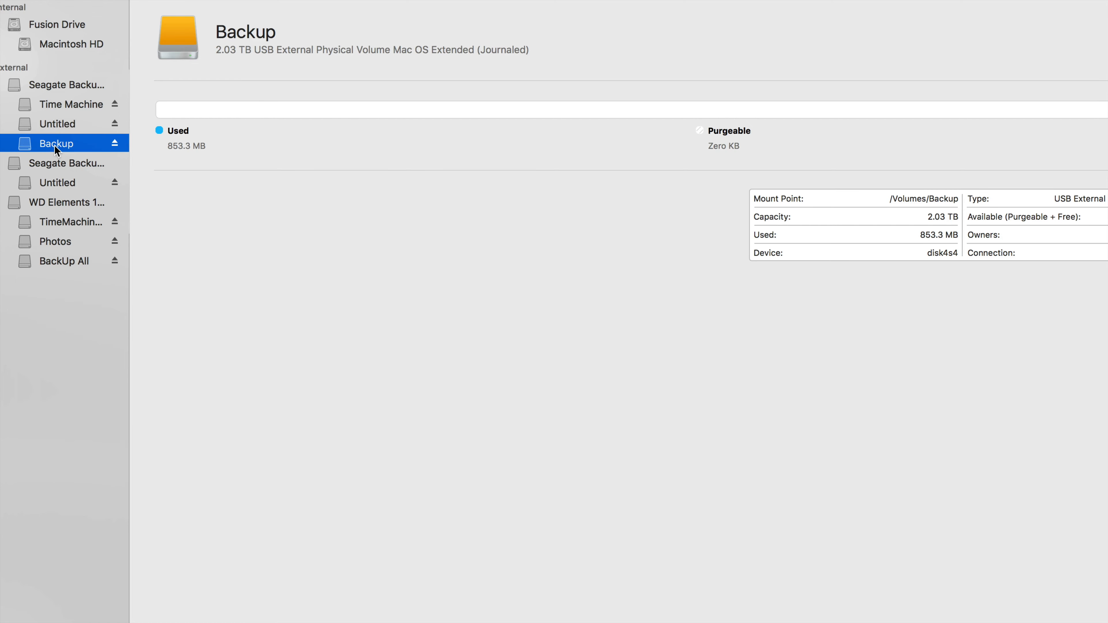
Rename the first Seagate disk's Untitled volume as Photos.
click(73, 125)
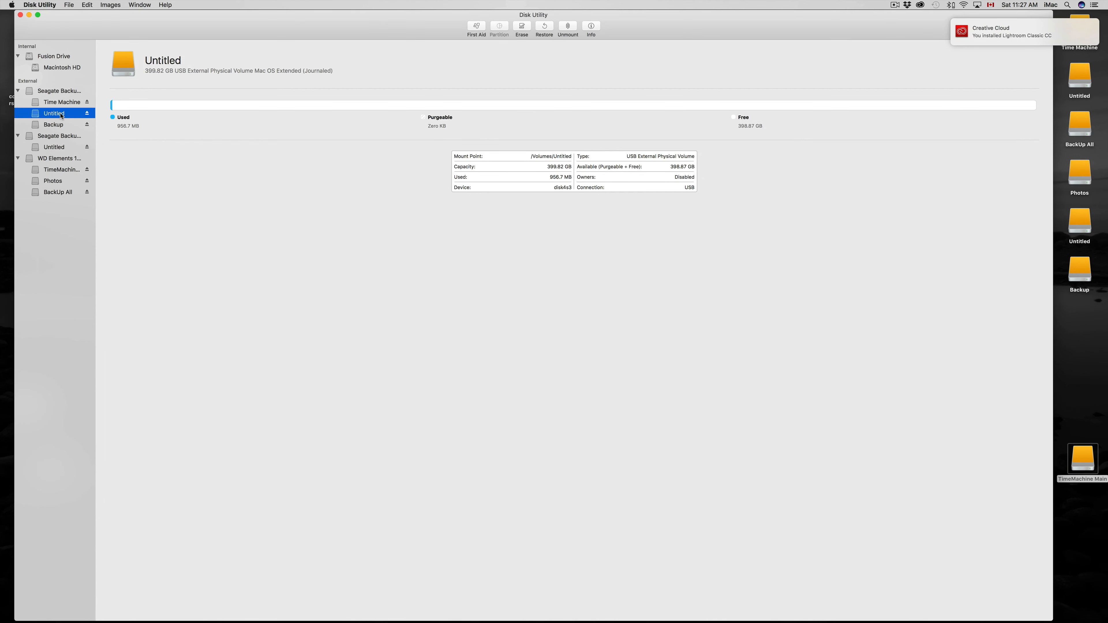
click(166, 59)
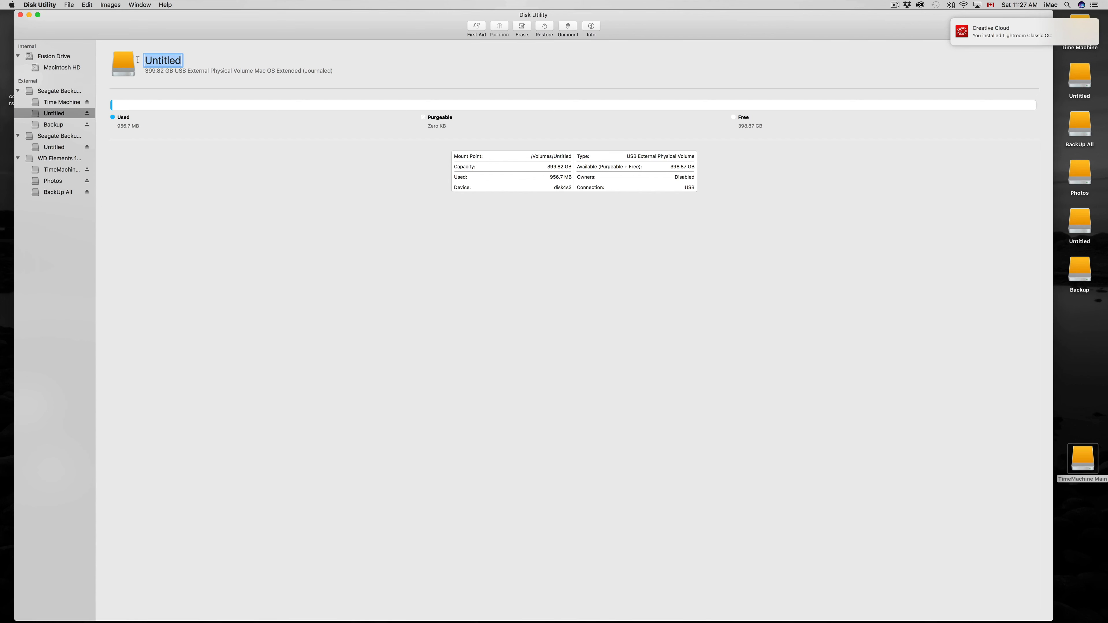
text(Photos)
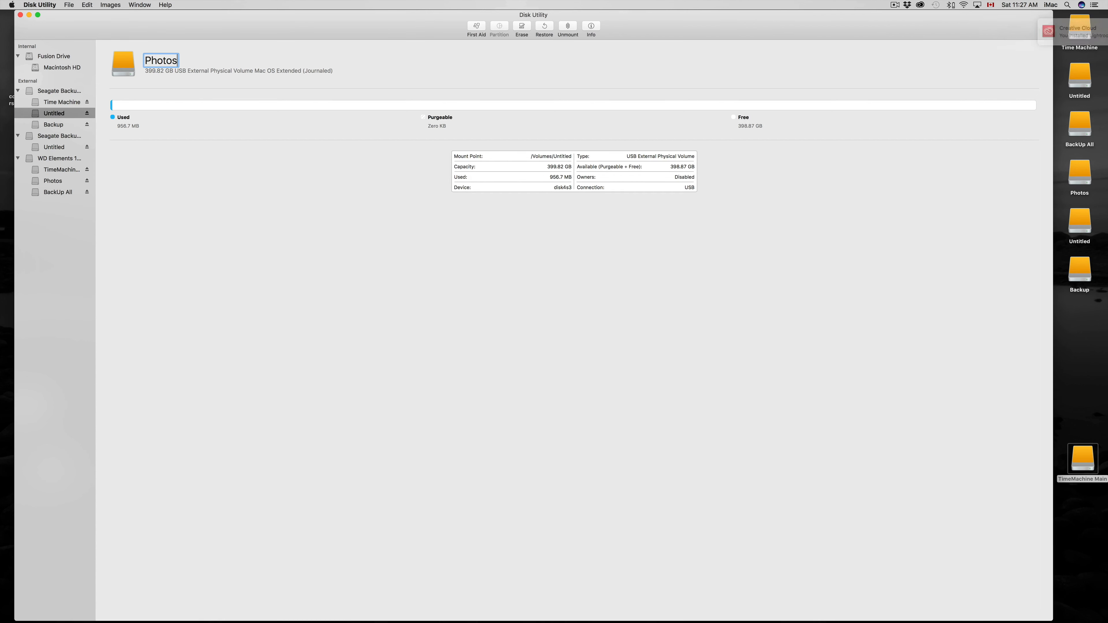
key(Return)
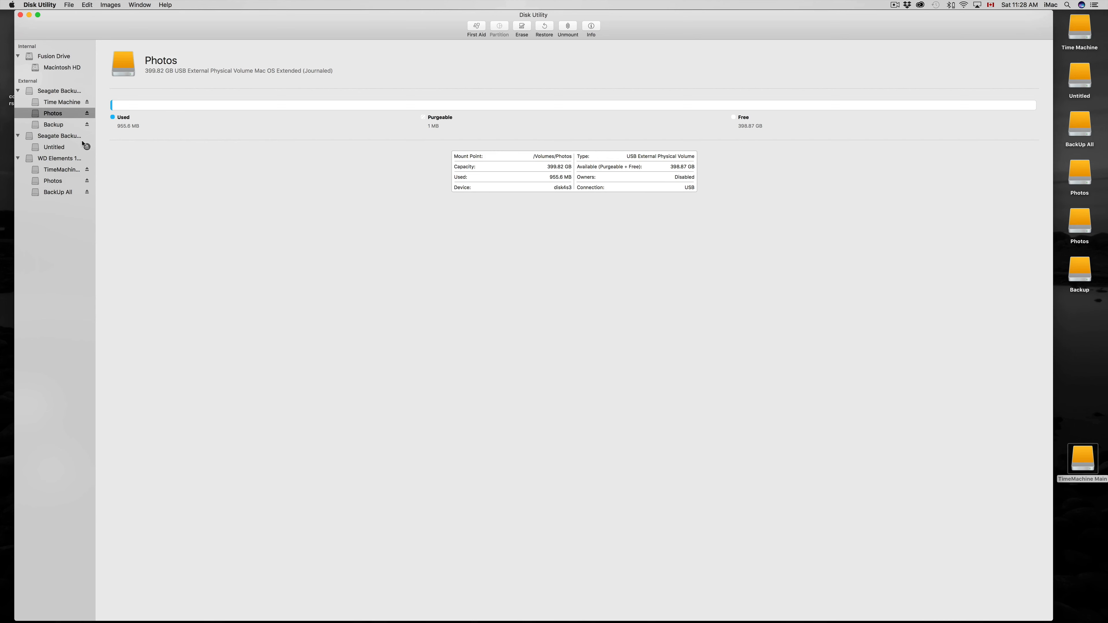
Check the Backup, Photos and Time Machine volumes in the disk list, plus the Time Machine and Untitled drives on the desktop.
click(63, 125)
click(63, 115)
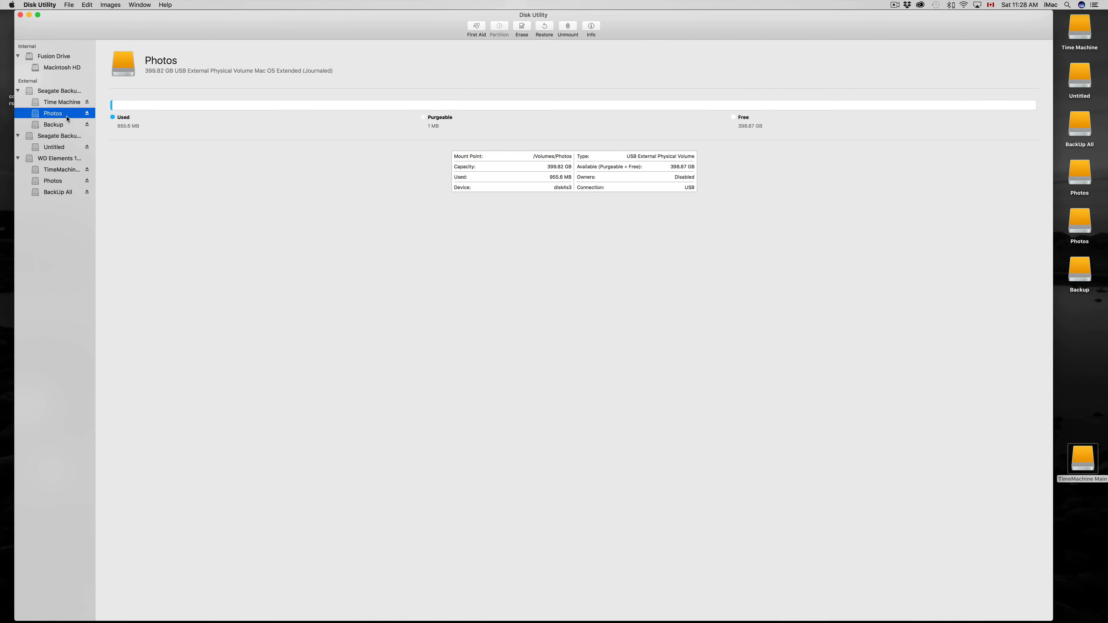
click(63, 103)
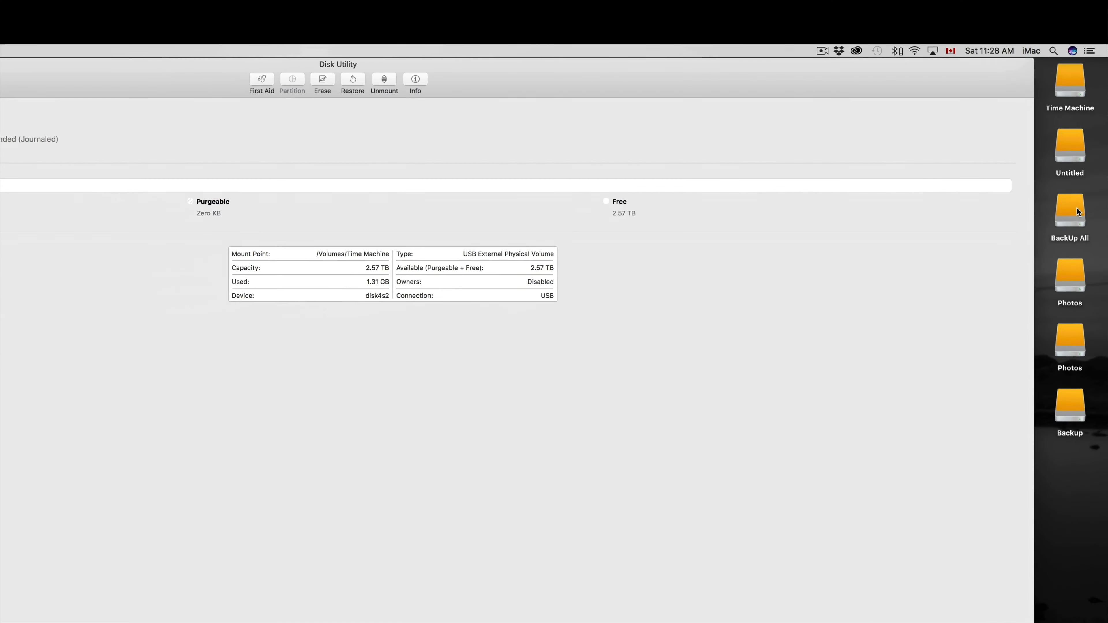
click(1075, 94)
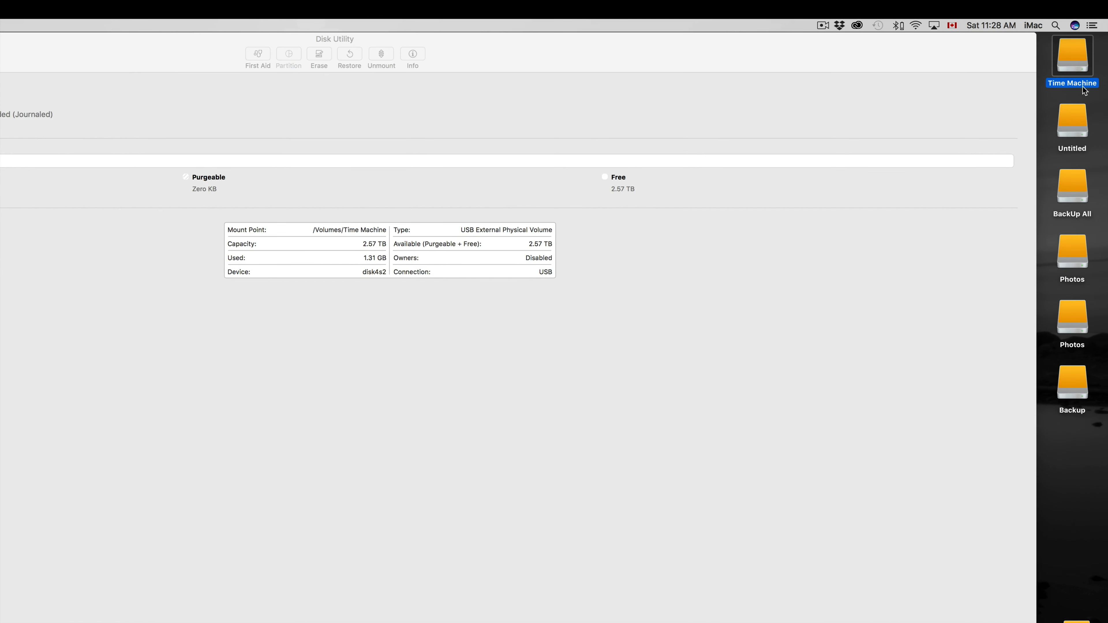
click(1079, 129)
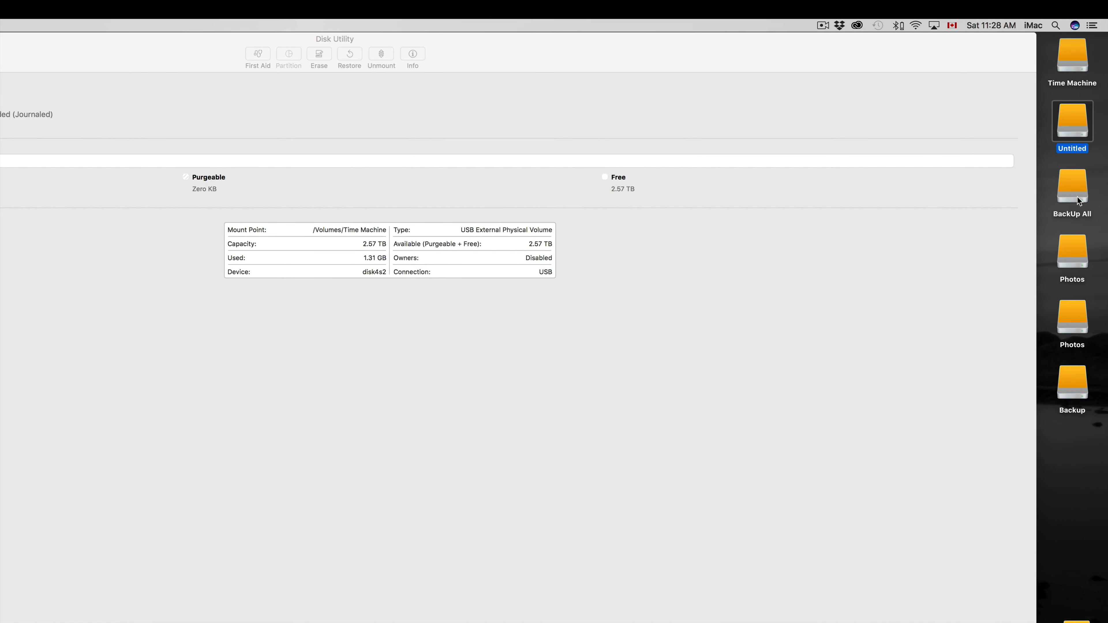
Check the Photos, BackUp All and Backup drives on the desktop and the first Seagate disk's Time Machine, Photos and Backup volumes.
click(1079, 269)
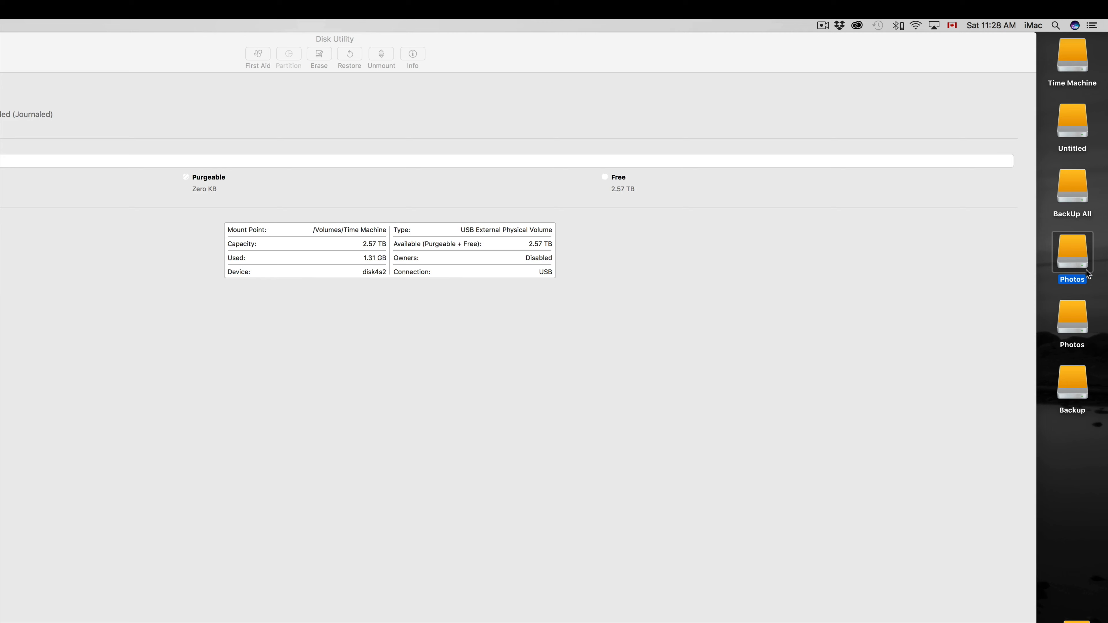
click(1075, 199)
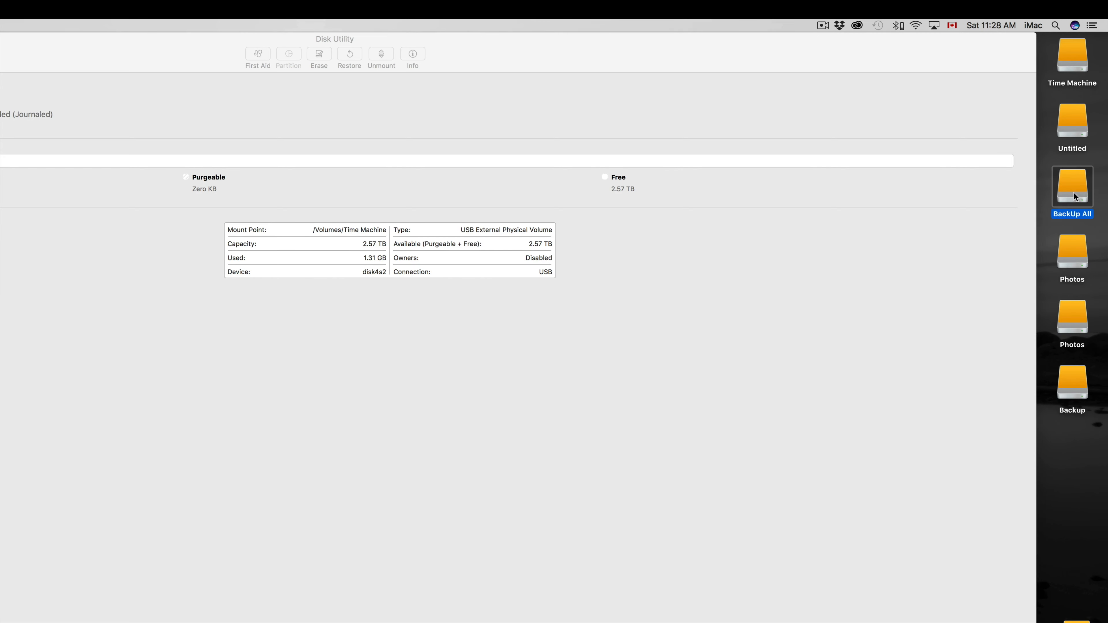
click(1074, 386)
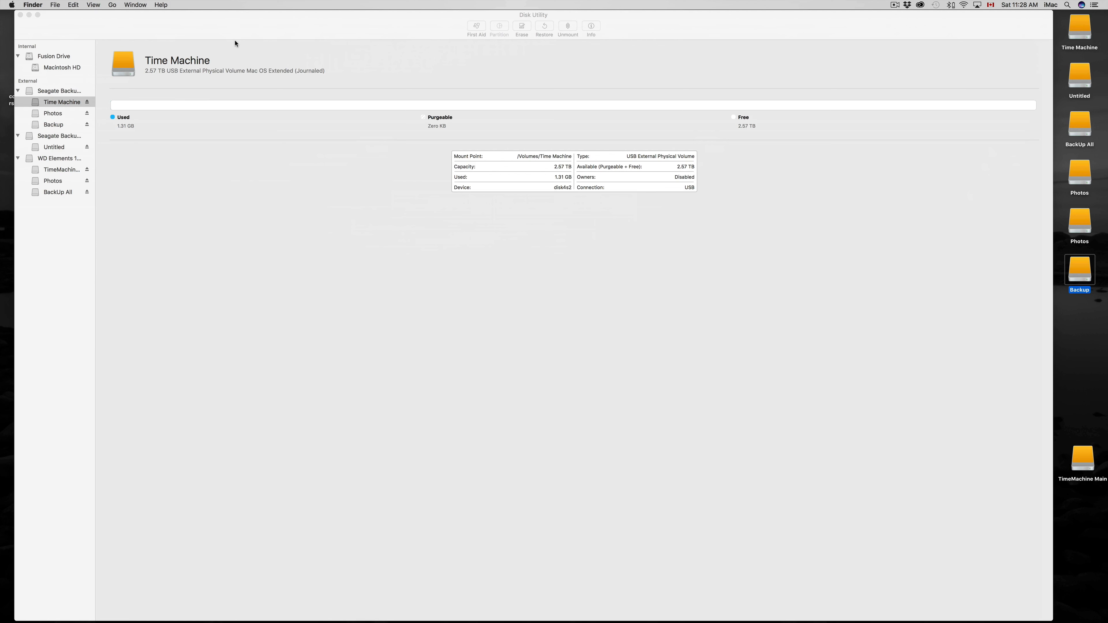
click(114, 99)
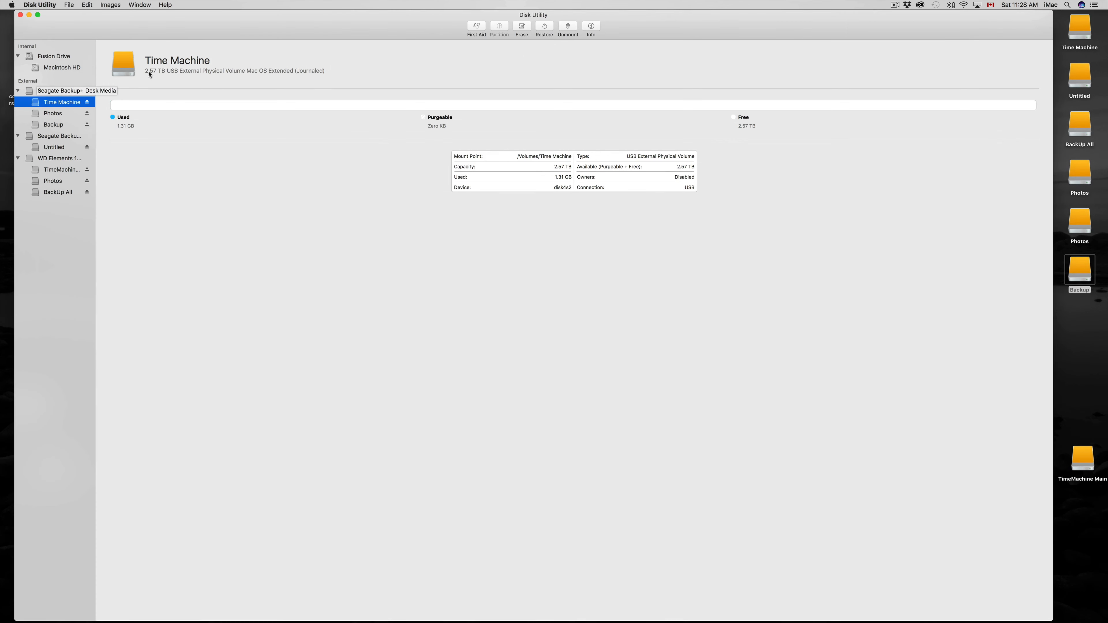
click(53, 114)
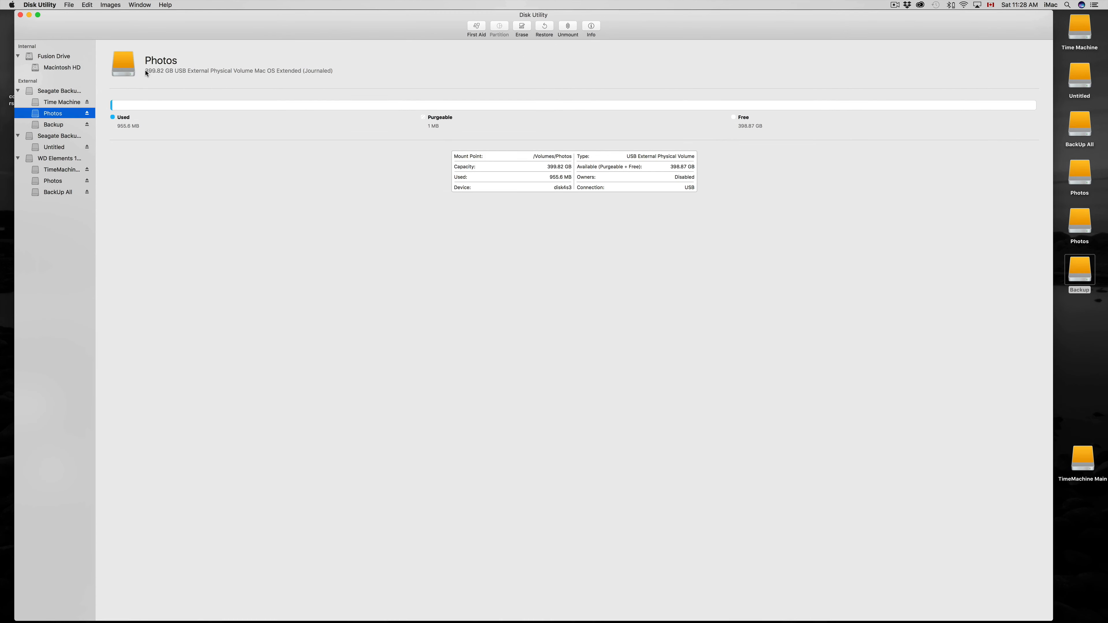
click(44, 126)
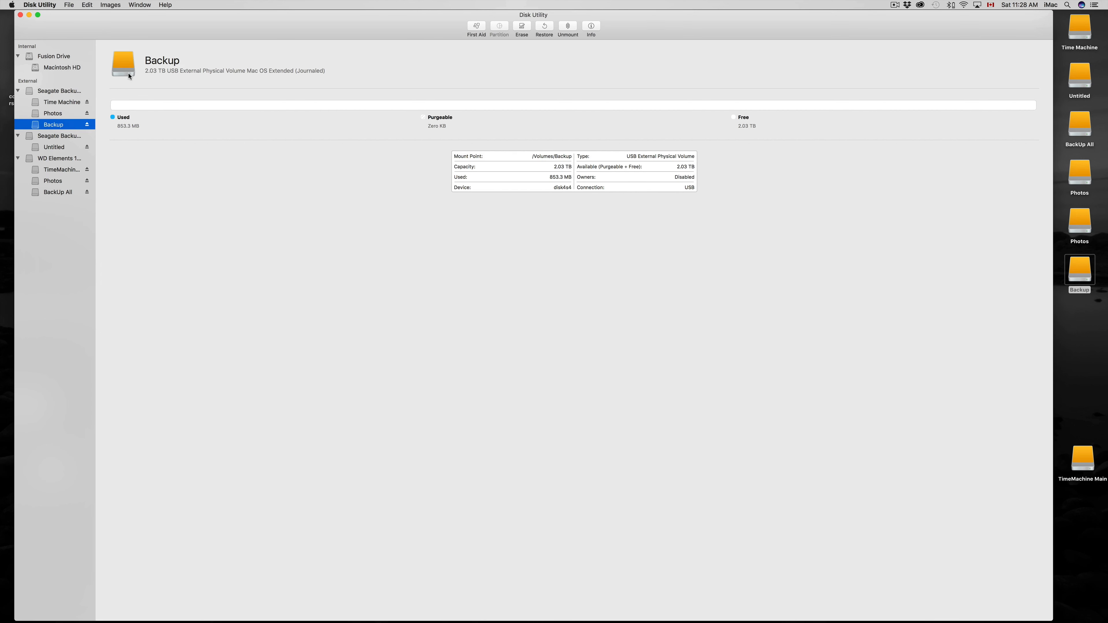
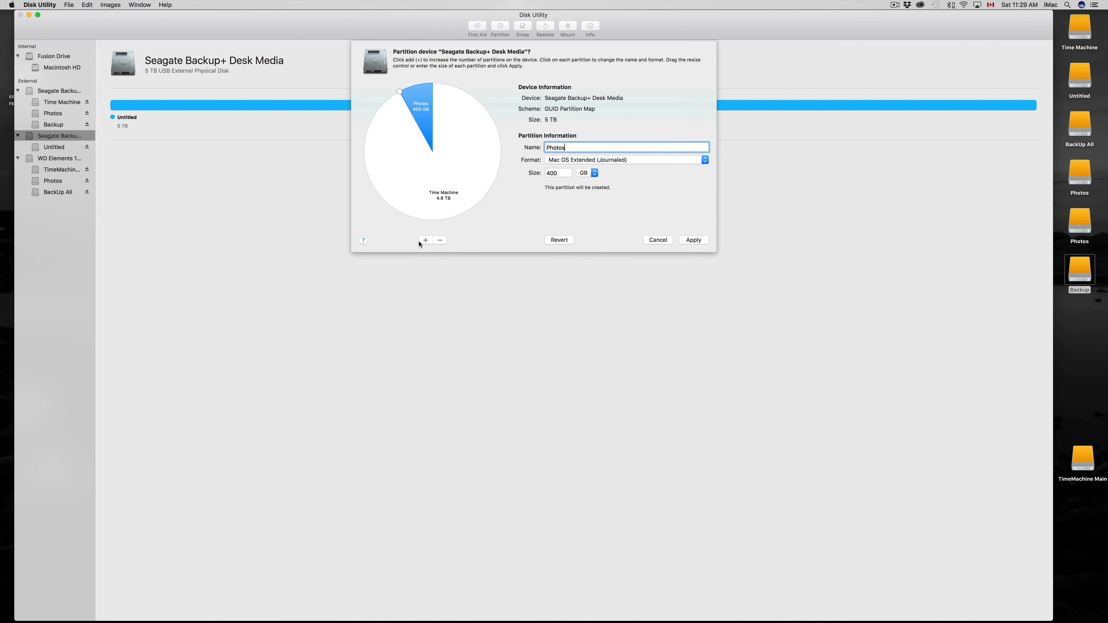
Add another partition to the second Seagate Backup+ disk and name it Backup.
click(425, 241)
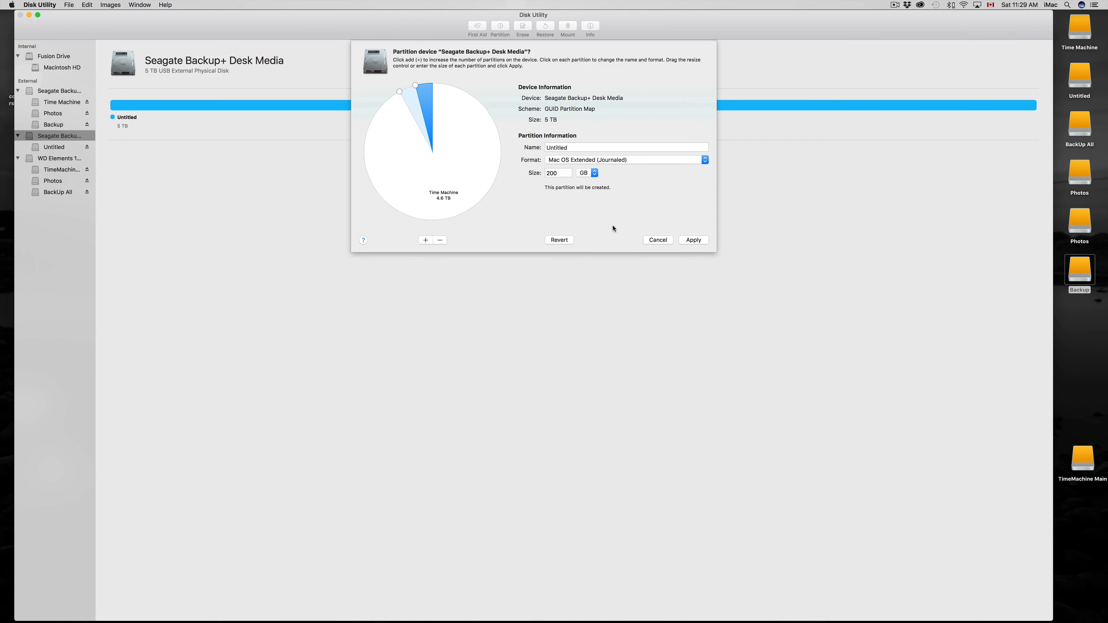
click(573, 147)
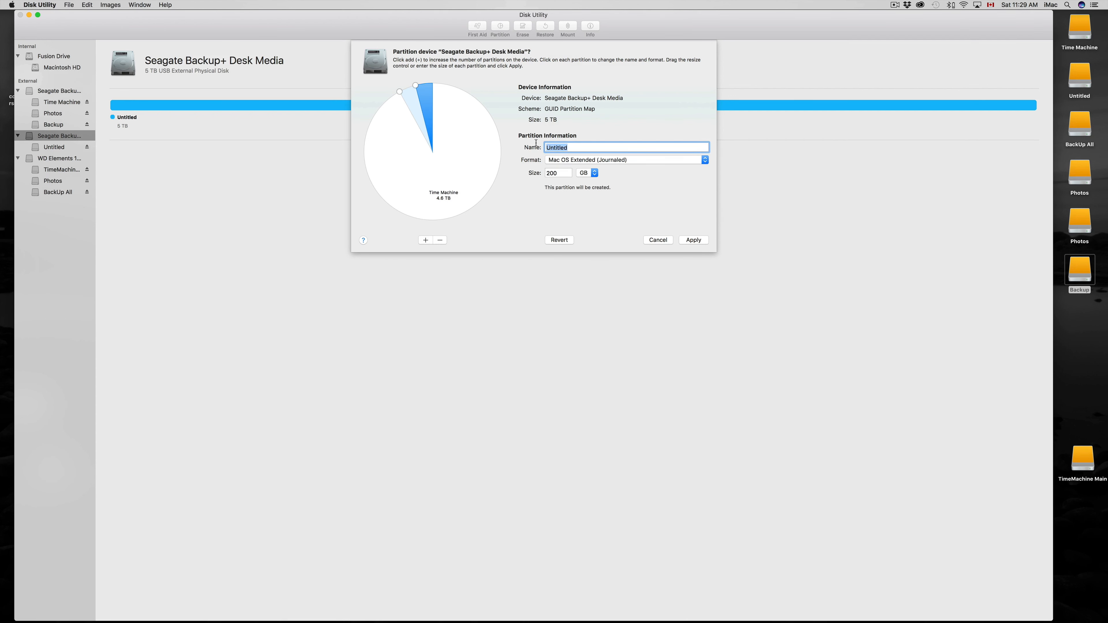
text(Backup)
Resize the second Seagate disk's partitions to about 2.52 TB for Time Machine, 400 GB for Photos and 2.08 TB for Backup.
click(400, 95)
drag(389, 101, 431, 221)
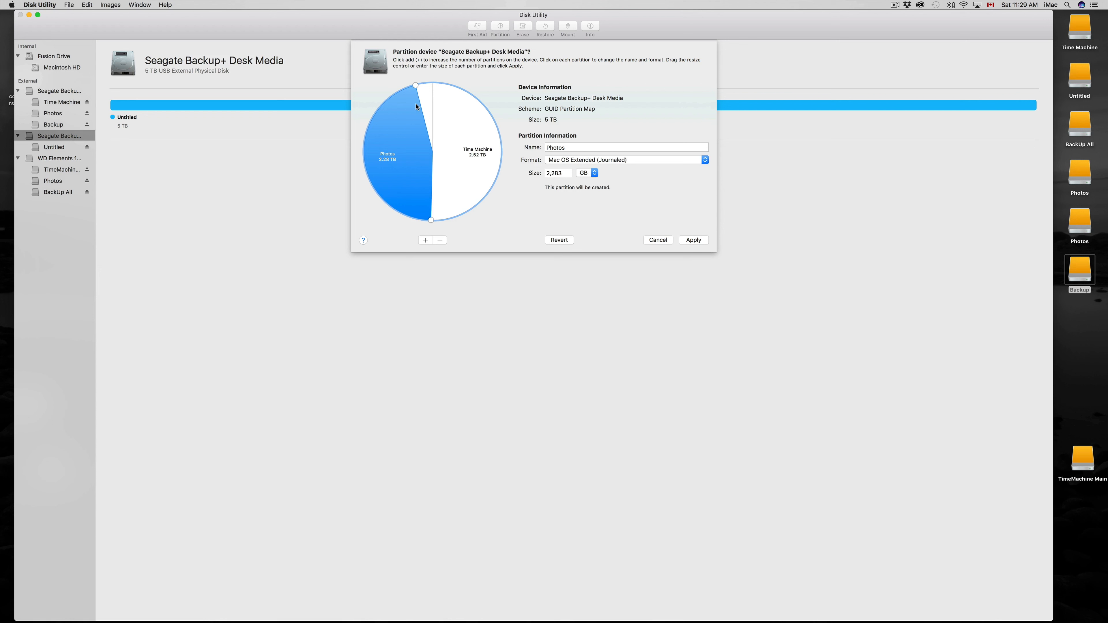
drag(416, 86, 401, 205)
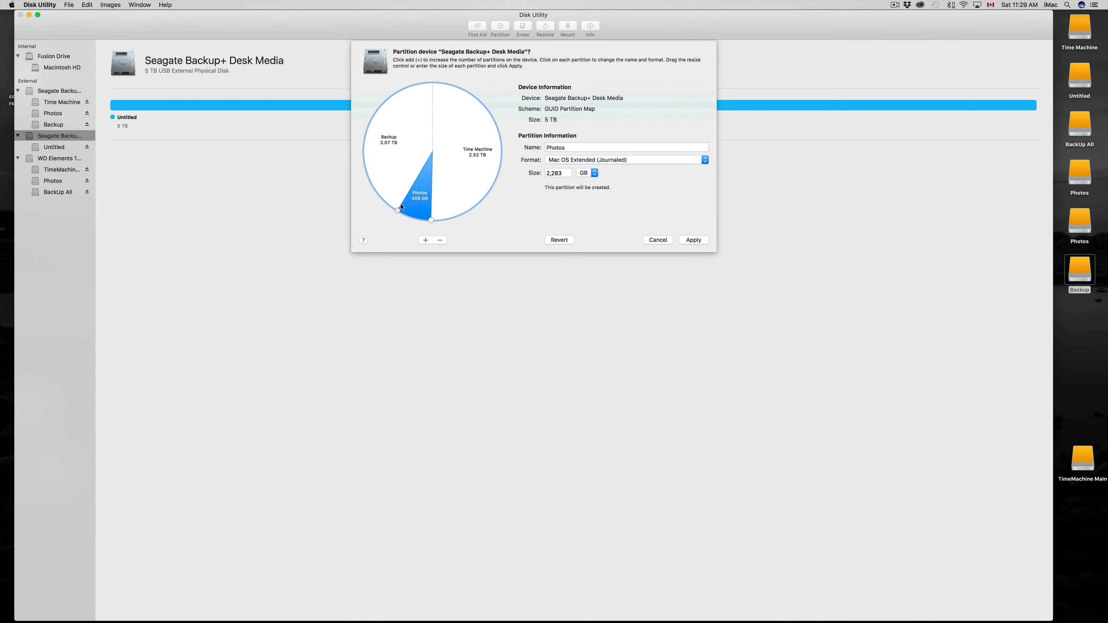
drag(402, 207, 402, 208)
drag(402, 208, 402, 208)
click(427, 145)
click(465, 139)
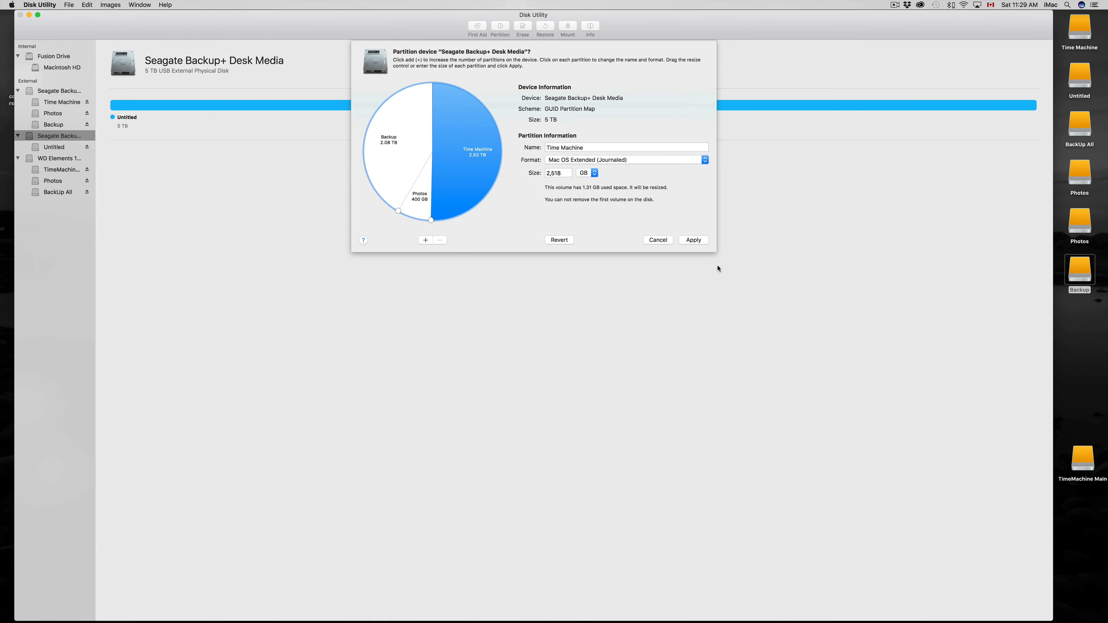
Try to apply the three-partition layout to the second Seagate disk, show the operation details and close the report.
click(694, 241)
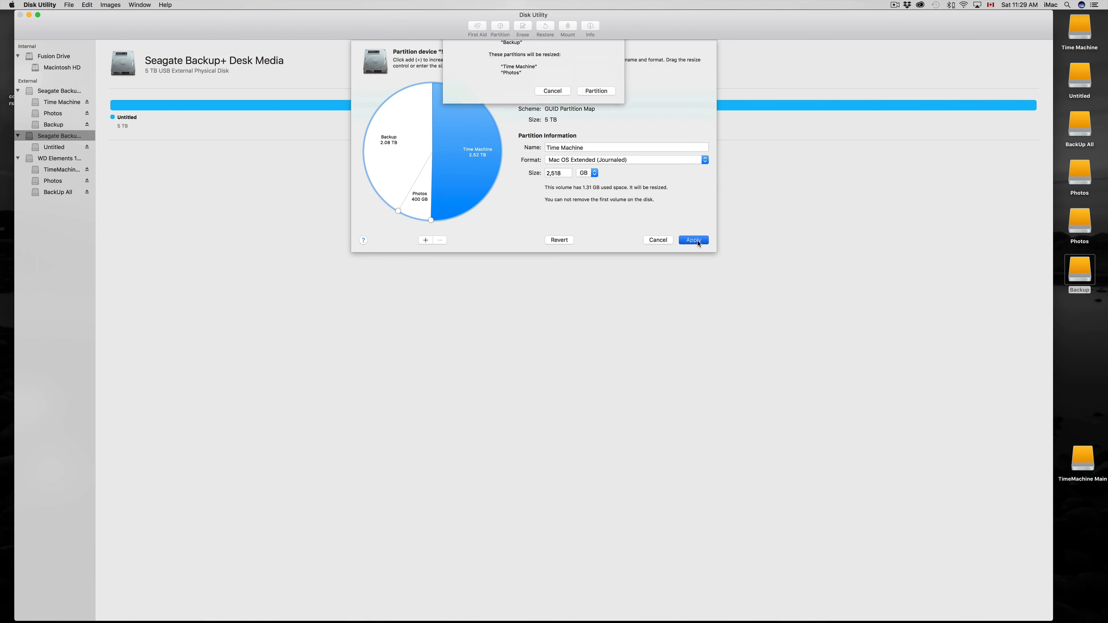
click(599, 154)
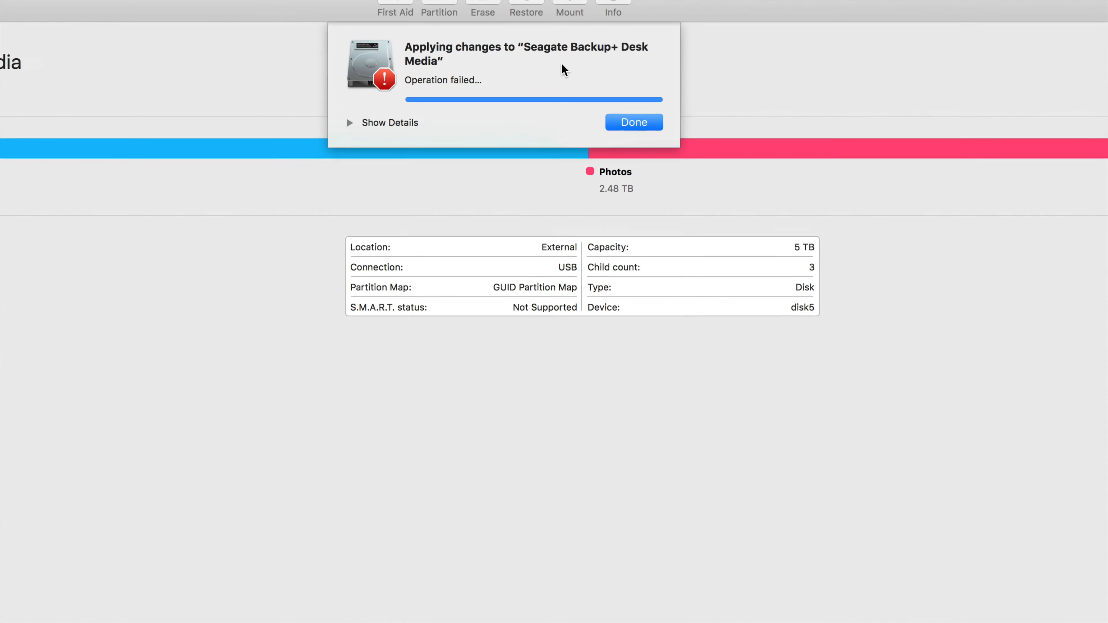
click(343, 125)
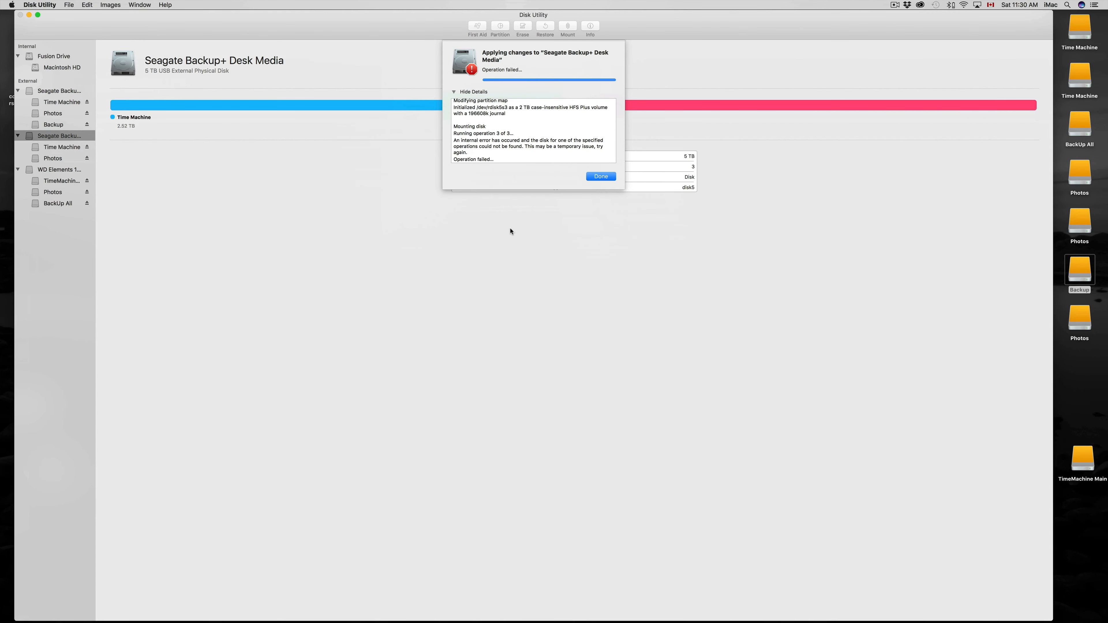
mouse_move(398, 587)
click(601, 176)
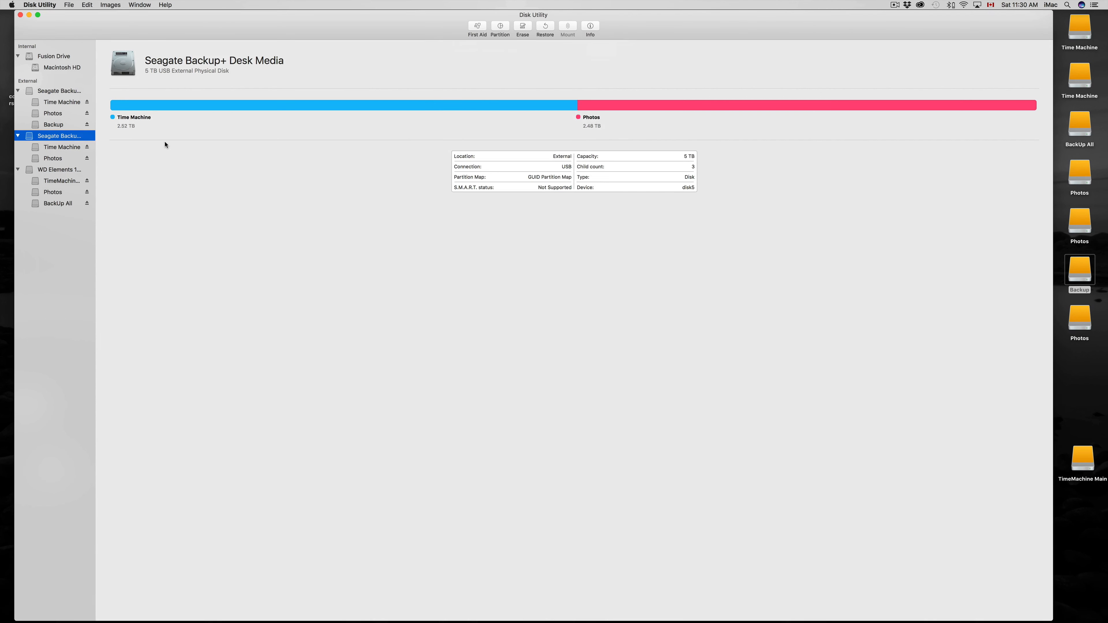
Inspect the Time Machine and Photos volumes on the second Seagate Backup+ disk.
click(59, 147)
click(56, 159)
click(61, 145)
Try to erase the whole second Seagate disk as Untitled, using Mac OS Extended (Journaled) and GUID Partition Map.
click(61, 136)
click(524, 27)
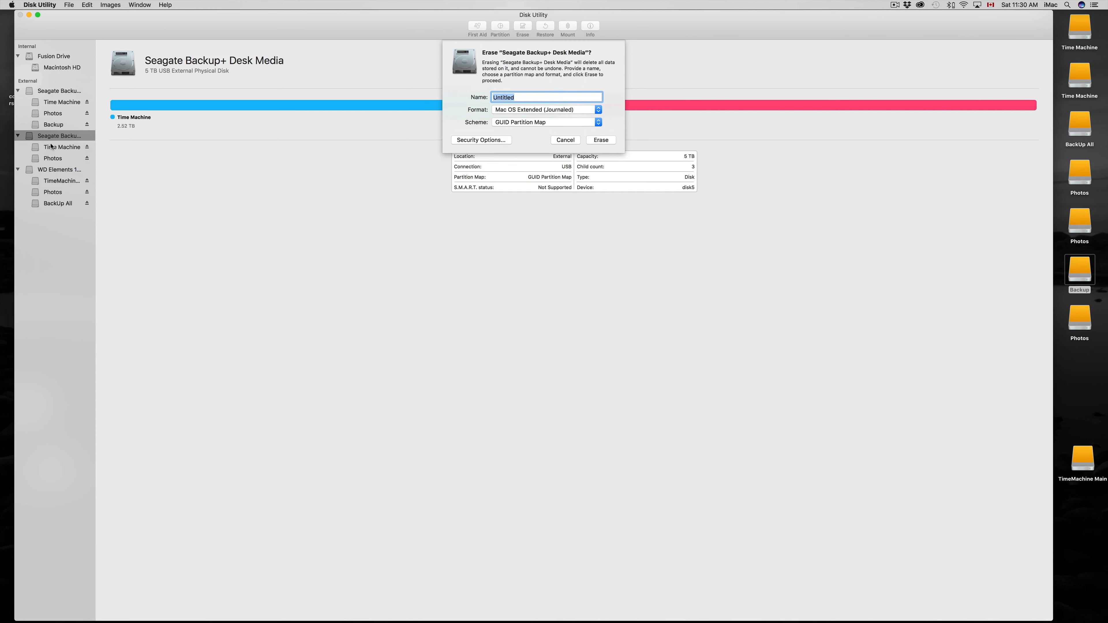
click(607, 141)
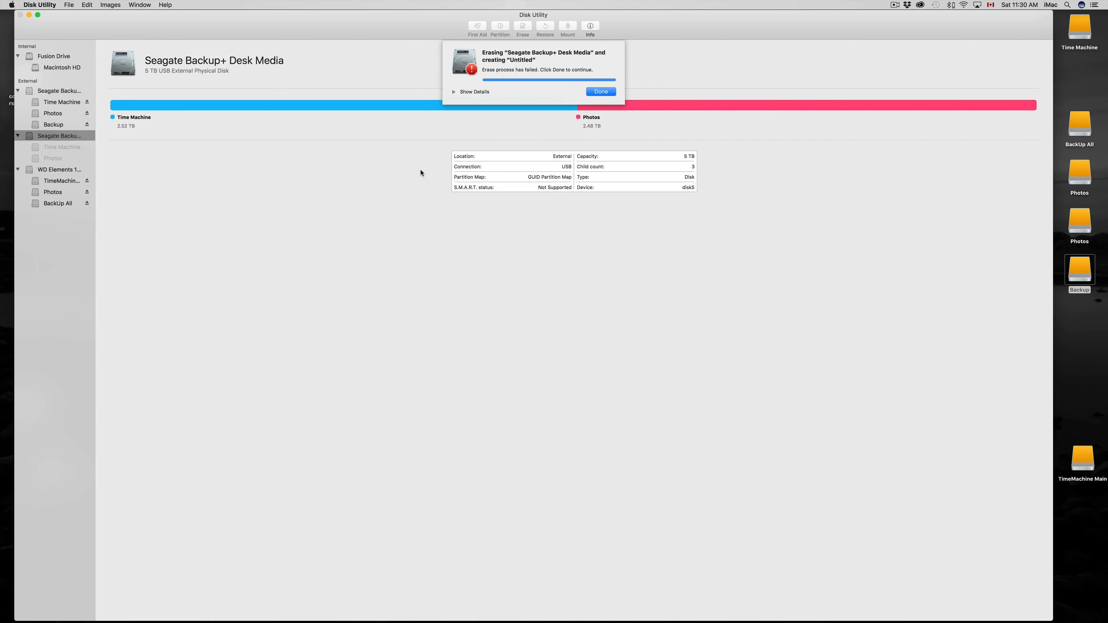
key(Return)
Erase the second Seagate Backup+ disk again as Untitled and close the finished operation.
click(522, 27)
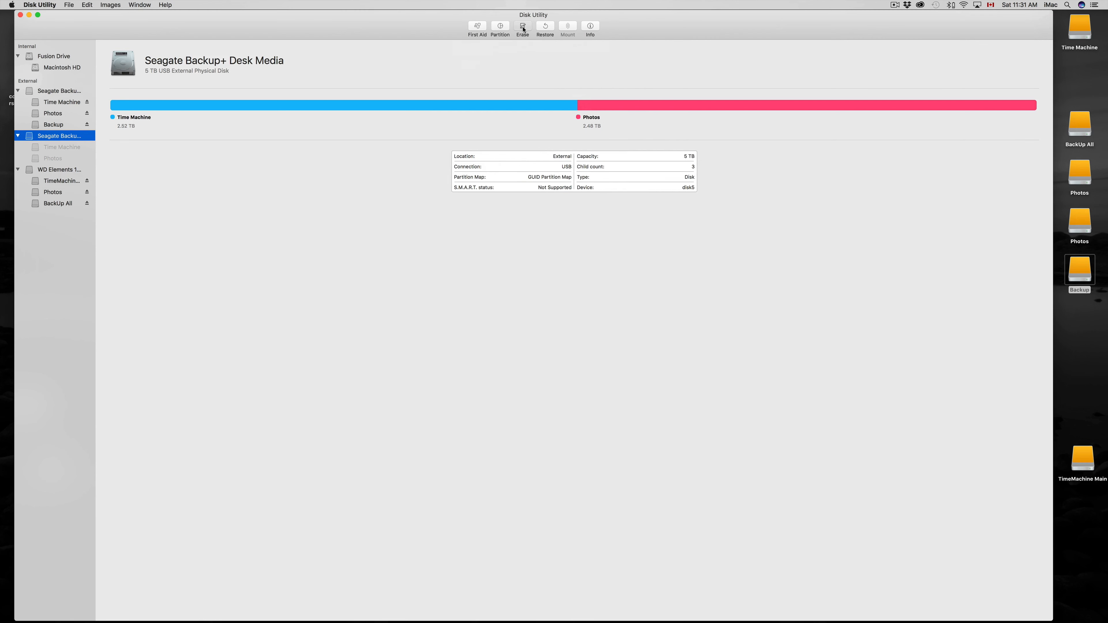
click(600, 142)
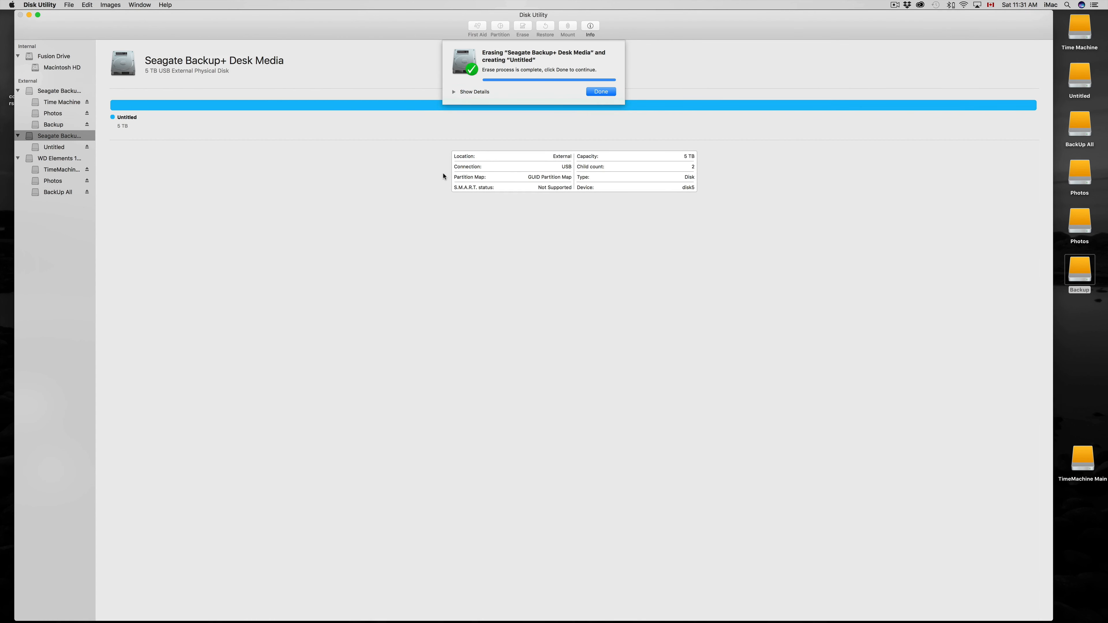
click(600, 93)
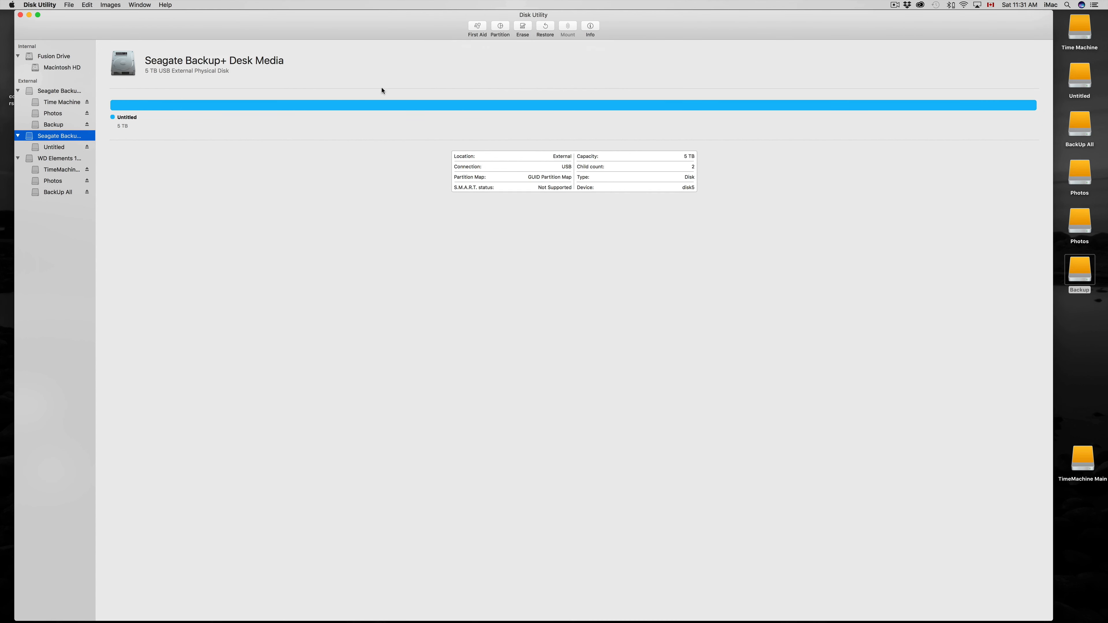
Begin partitioning the second Seagate disk, setting its first partition to 3 TB and naming it Time Machine.
click(500, 27)
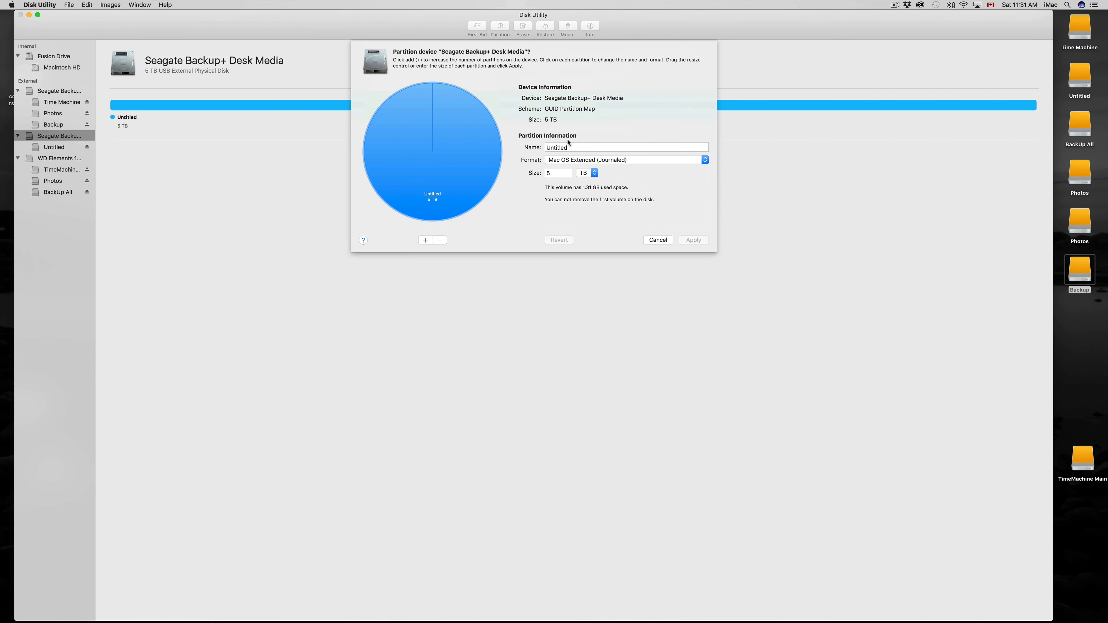
drag(564, 173, 526, 173)
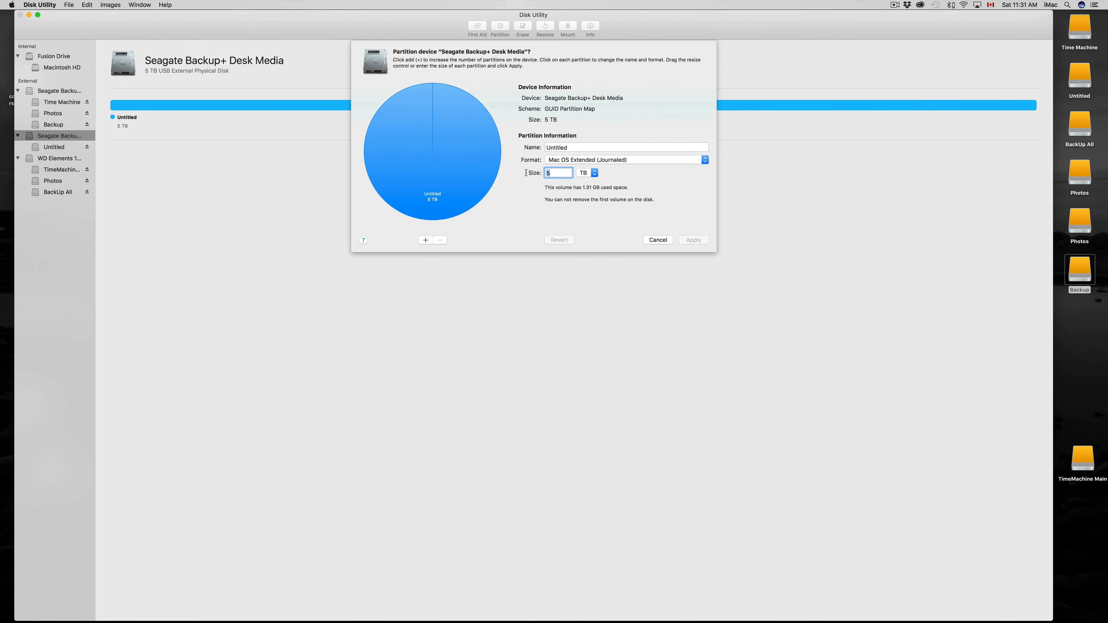
text(3)
key(Tab)
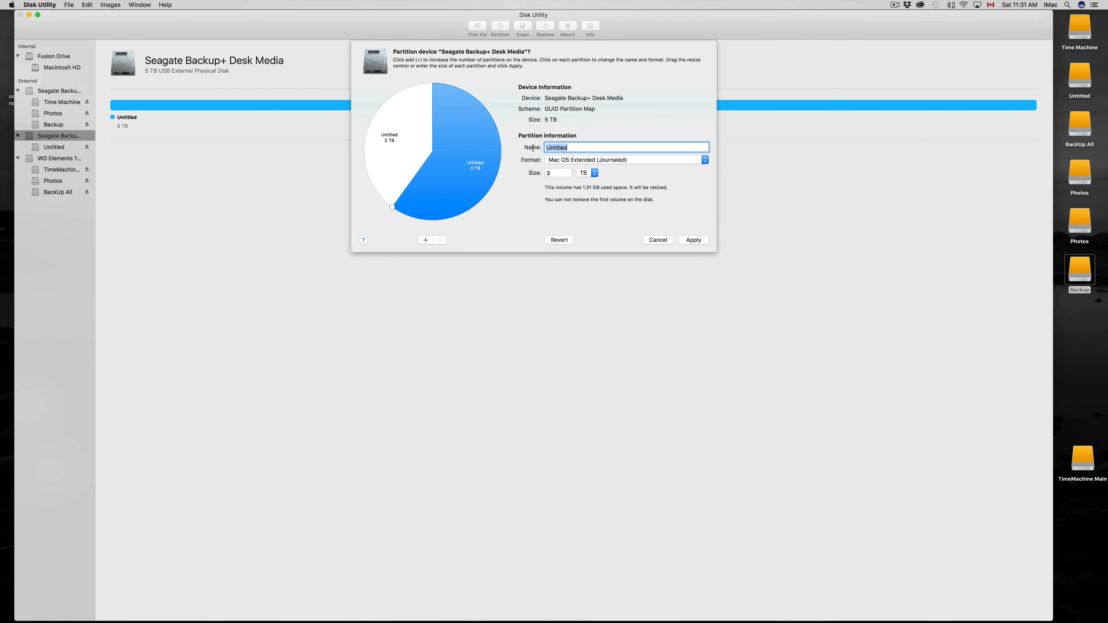
text(Rim)
key(BackSpace)
key(BackSpace)
key(BackSpace)
text(Time Machine)
click(565, 174)
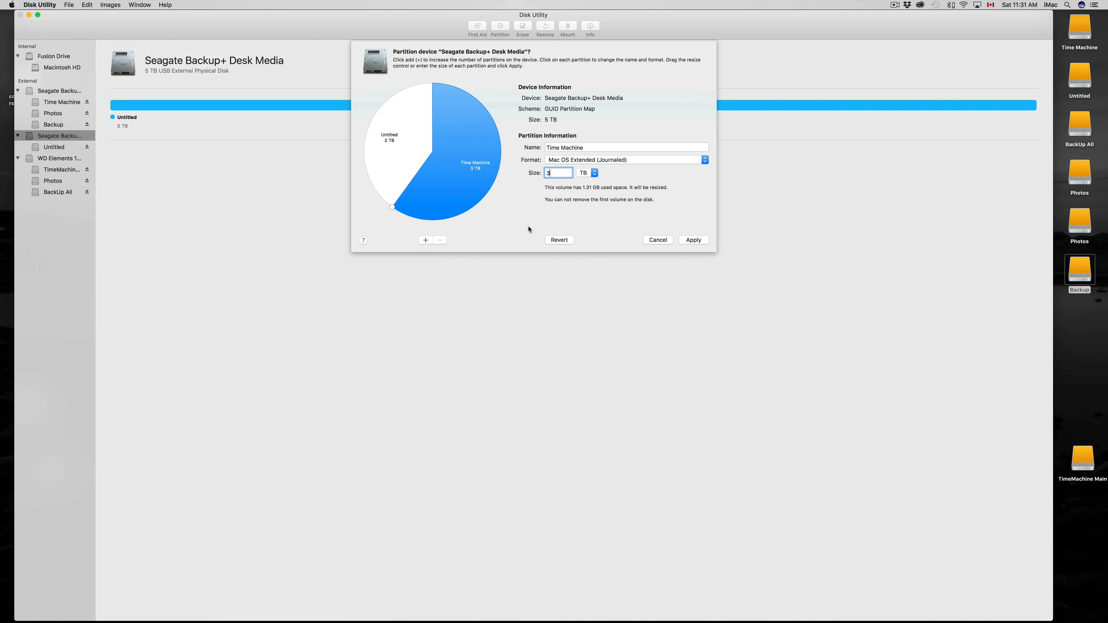
Add a third partition by splitting Time Machine and name the new partition Backup.
click(425, 240)
click(599, 148)
double_click(589, 147)
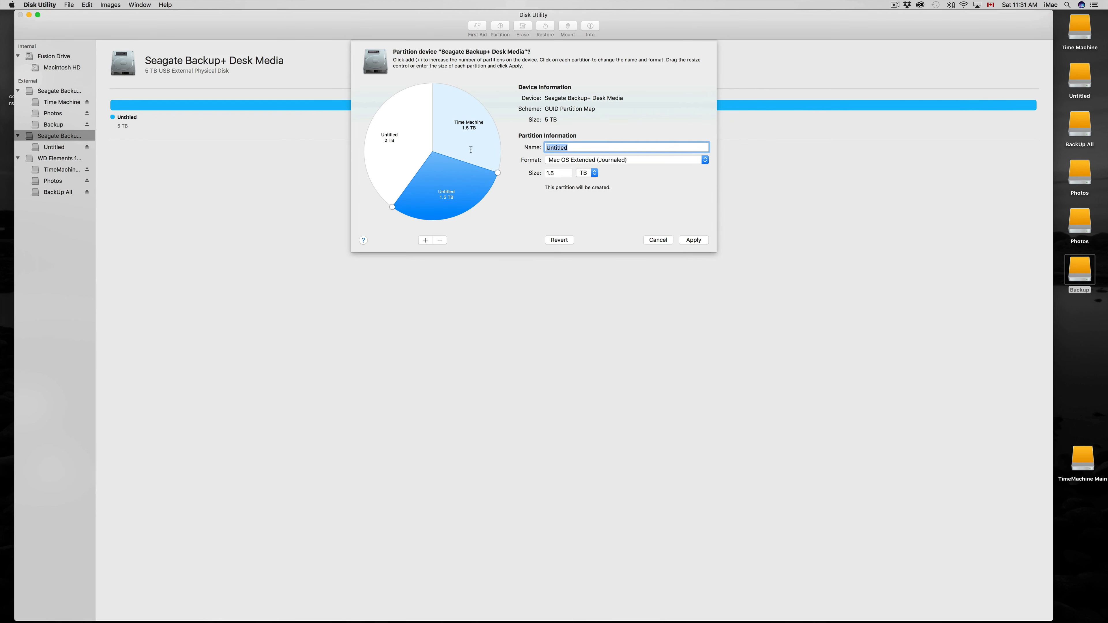
click(409, 140)
click(483, 141)
click(457, 181)
key(Tab)
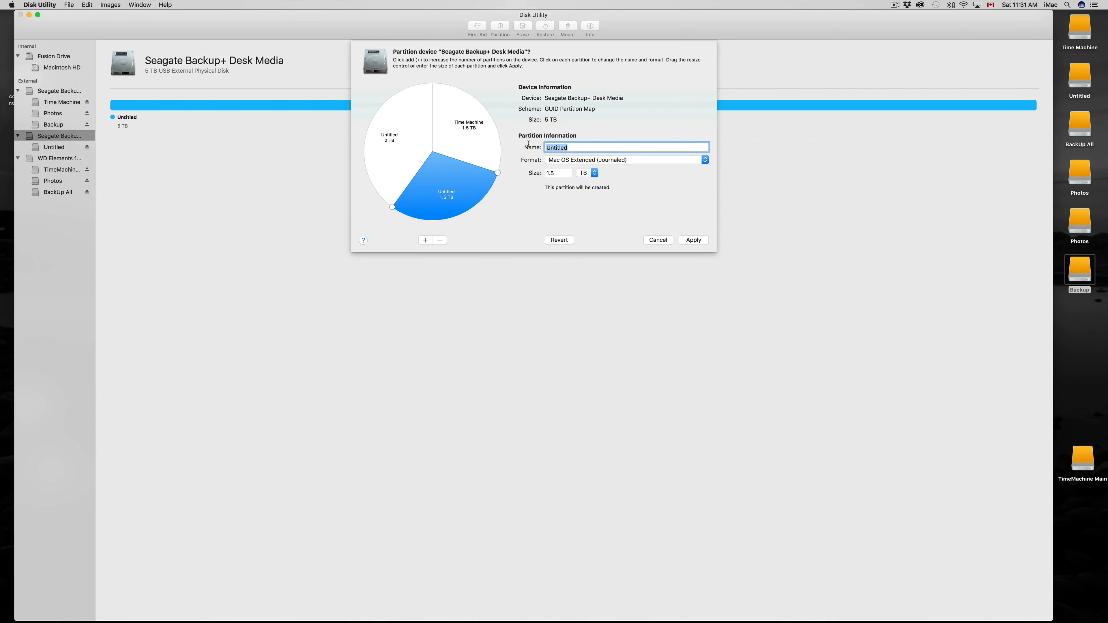
text(BAck)
key(BackSpace)
key(BackSpace)
key(BackSpace)
text(acbkup)
Name the remaining 2 TB Untitled partition Photos.
click(411, 158)
click(587, 147)
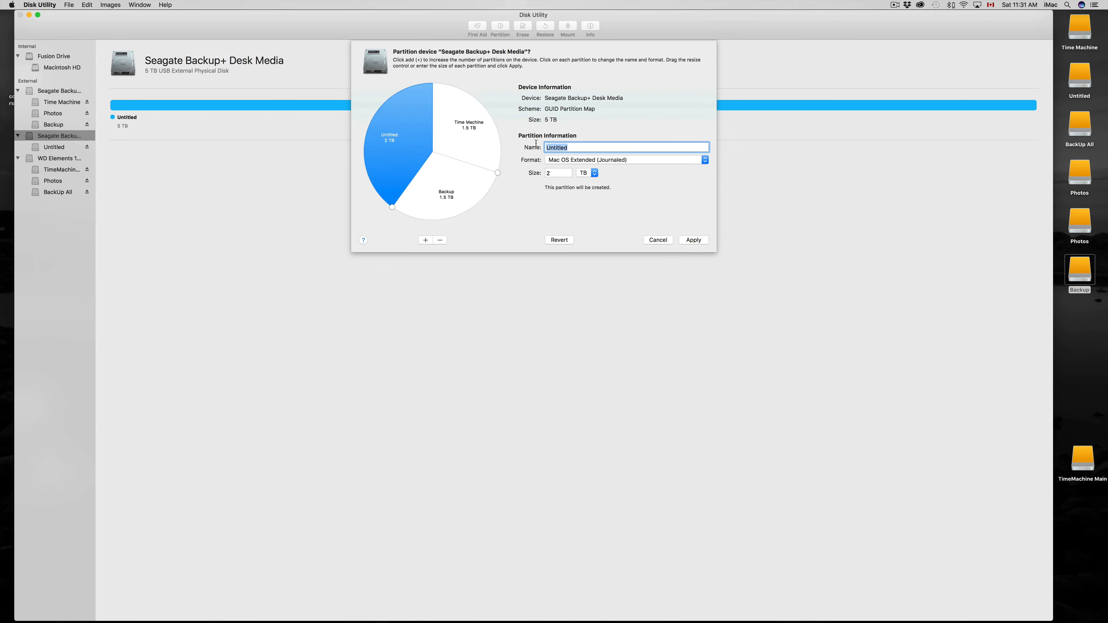
text(Photos)
Resize the partitions to 400 GB for Photos, 3 TB for Time Machine and 1.6 TB for Backup.
click(496, 176)
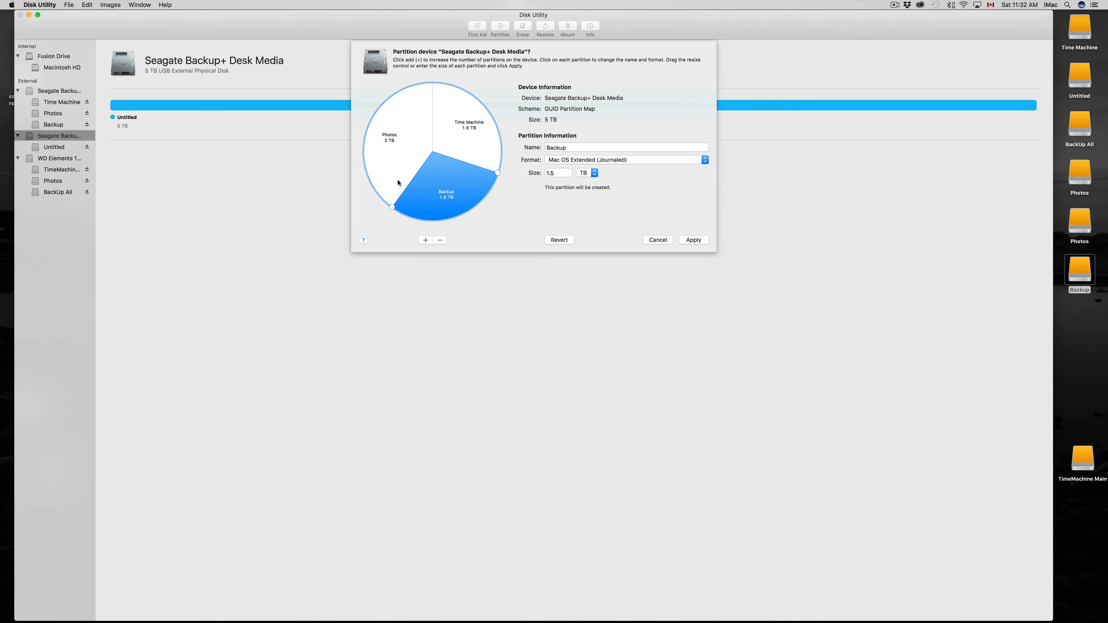
drag(392, 207, 397, 90)
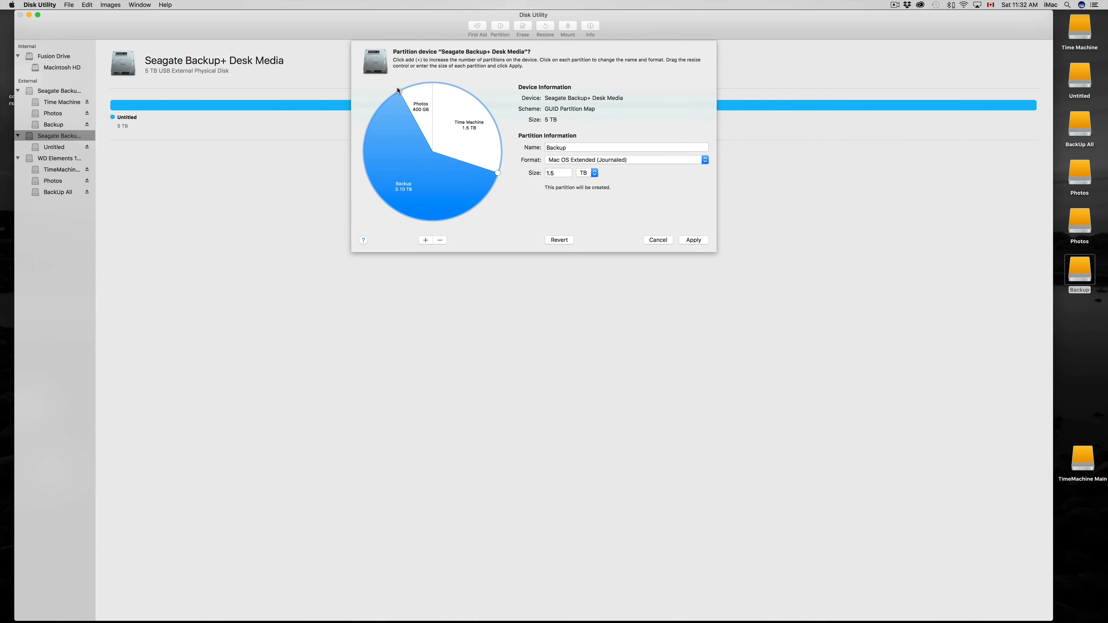
click(486, 127)
click(482, 187)
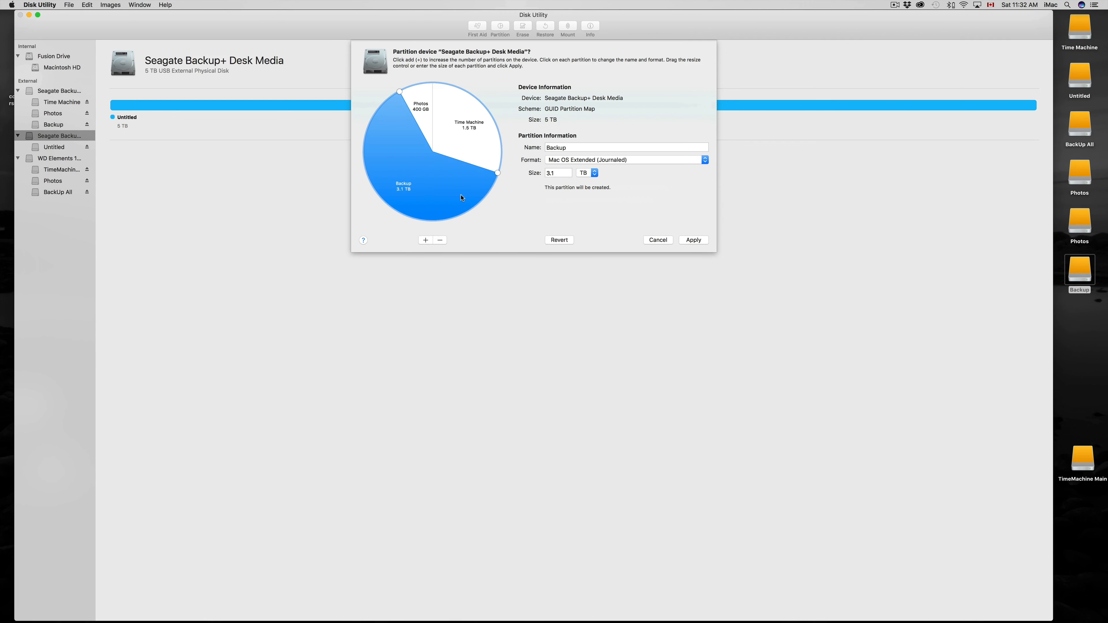
click(481, 131)
drag(498, 173, 387, 211)
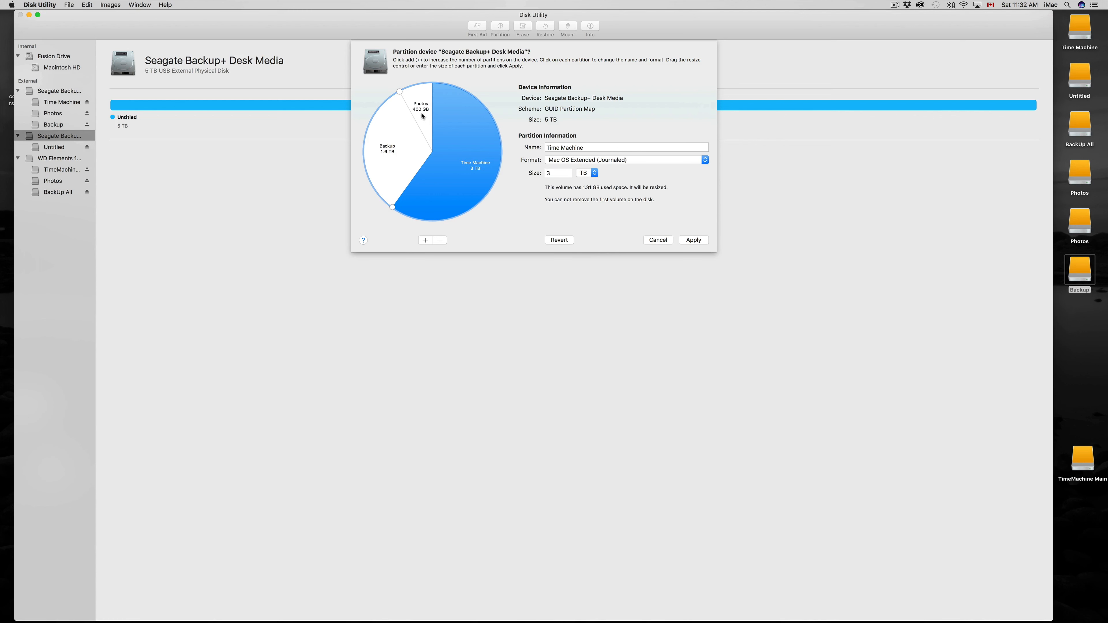
Apply the layout of 3 TB Time Machine, 1.6 TB Backup and 400 GB Photos partitions to the second Seagate disk.
click(422, 122)
click(410, 166)
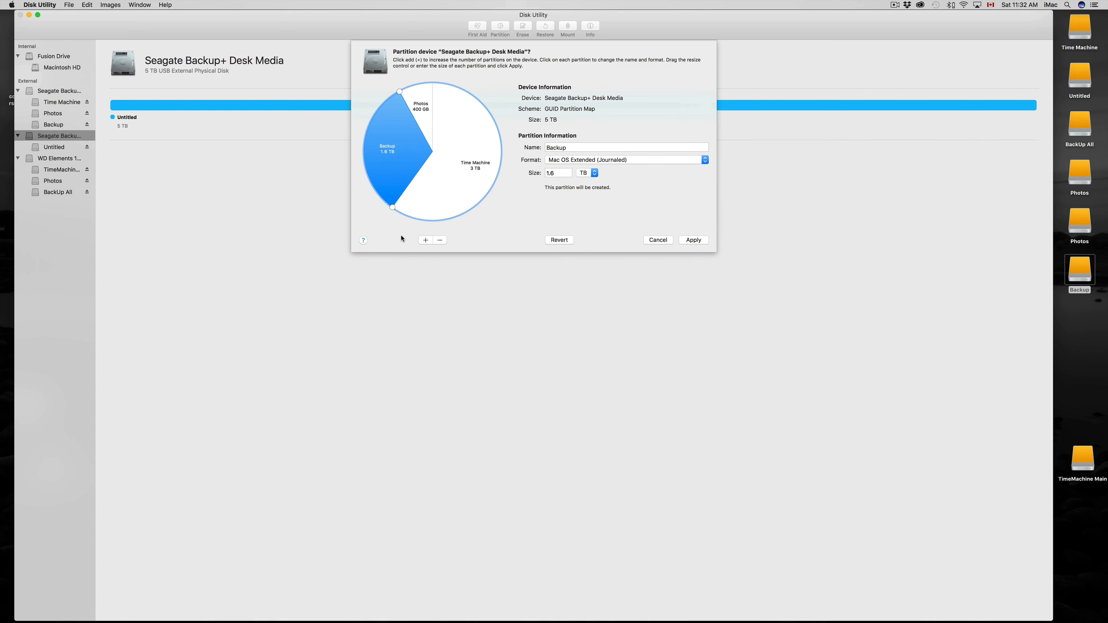
mouse_move(393, 208)
mouse_down()
mouse_move(437, 219)
mouse_move(486, 193)
mouse_move(454, 217)
mouse_move(391, 218)
mouse_up()
drag(390, 219, 385, 217)
click(420, 105)
click(457, 110)
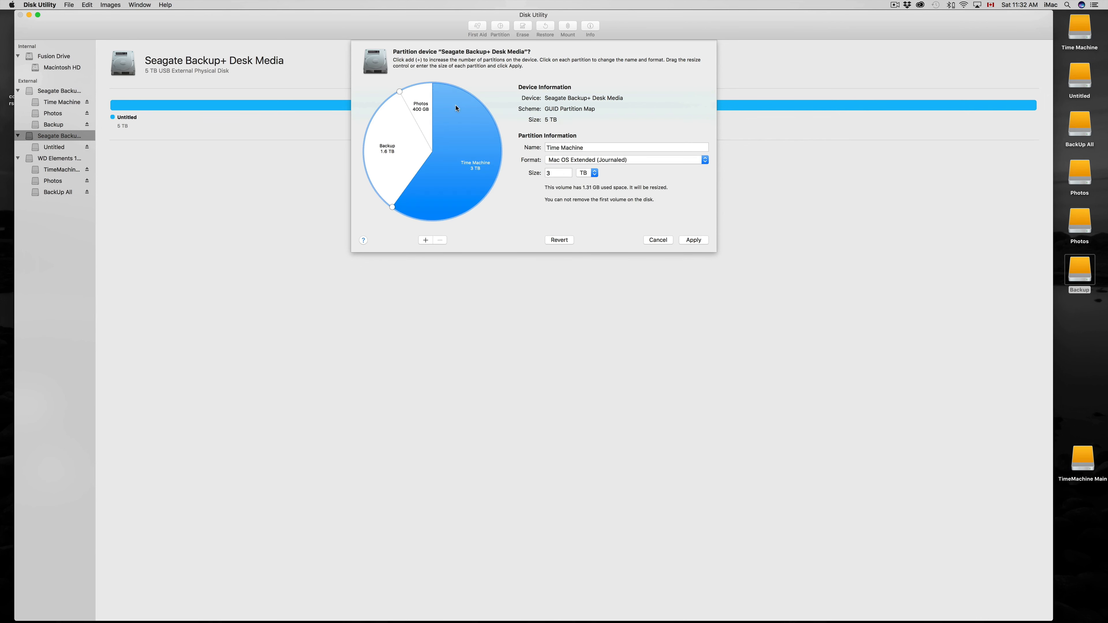
click(409, 157)
click(694, 240)
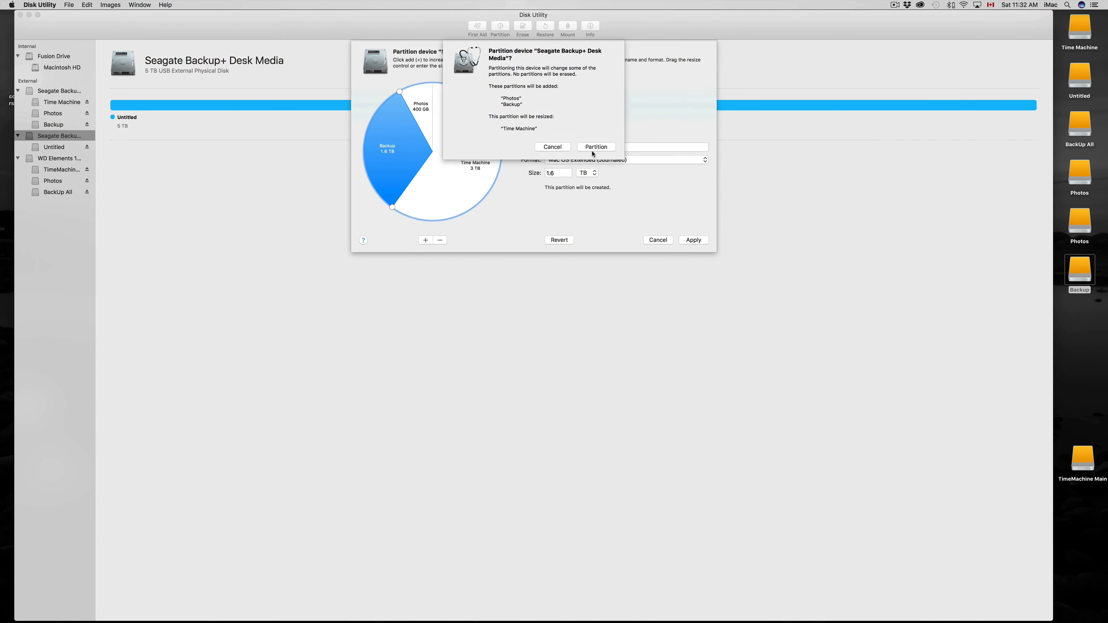
click(596, 147)
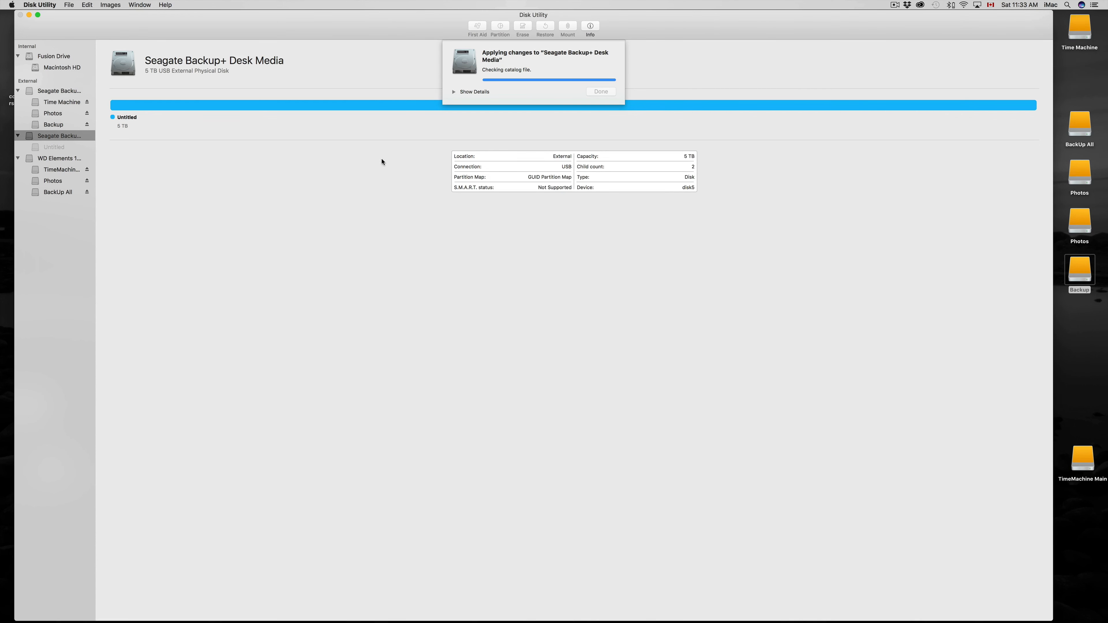
Follow the detailed log of the partitioning operation on the second Seagate disk and close the report when it finishes.
click(455, 93)
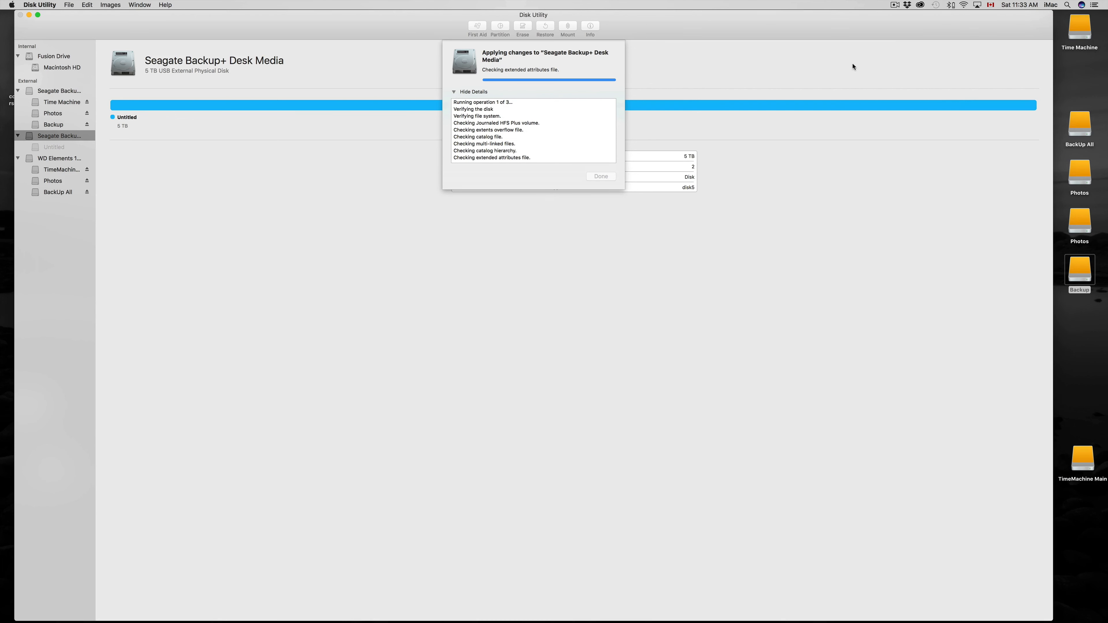
click(936, 4)
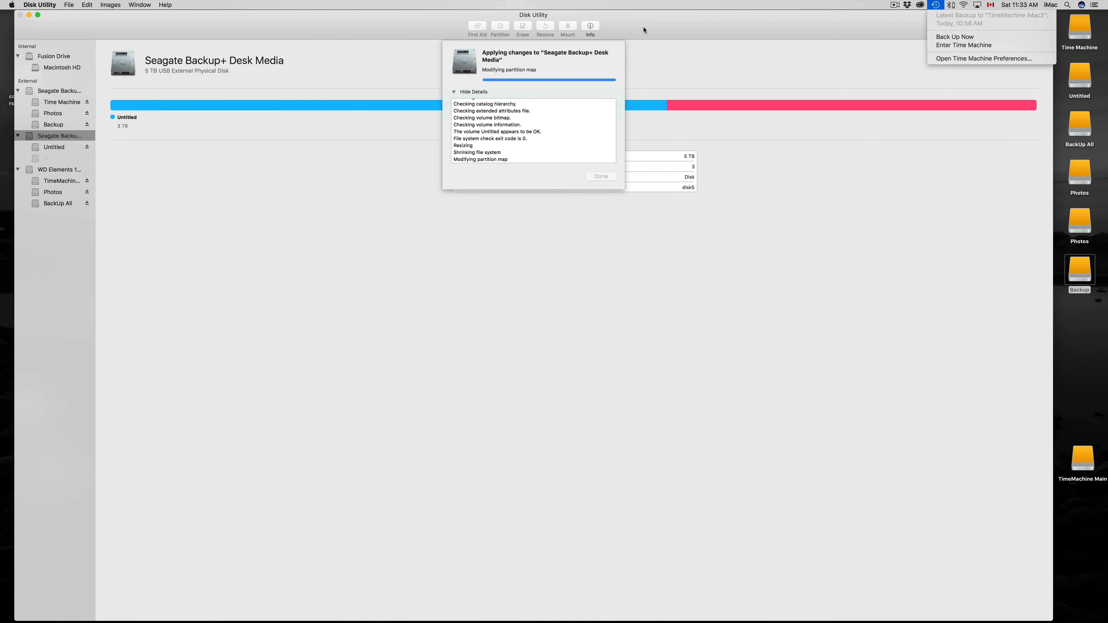
click(637, 30)
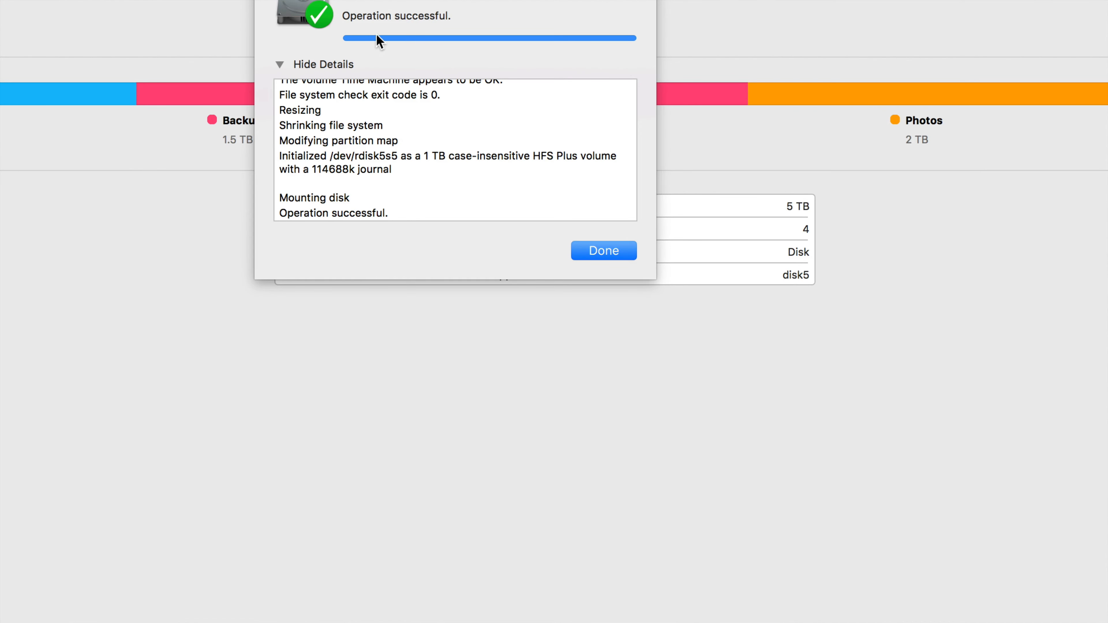
click(612, 255)
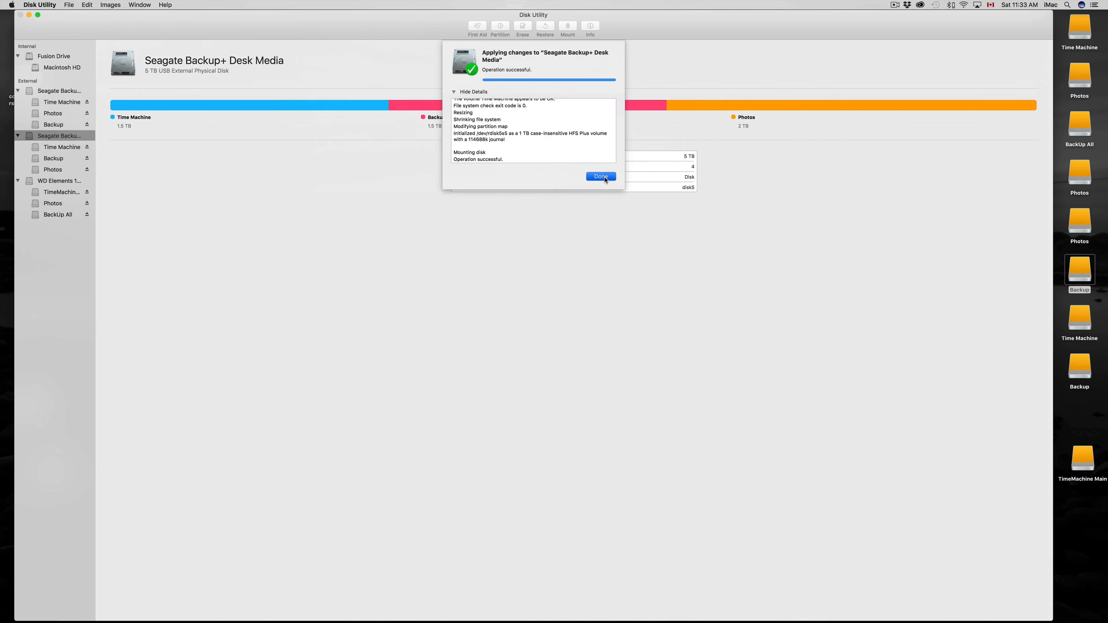
Compare the capacities of the Time Machine, Photos and Backup volumes on the two Seagate disks.
click(62, 148)
click(58, 160)
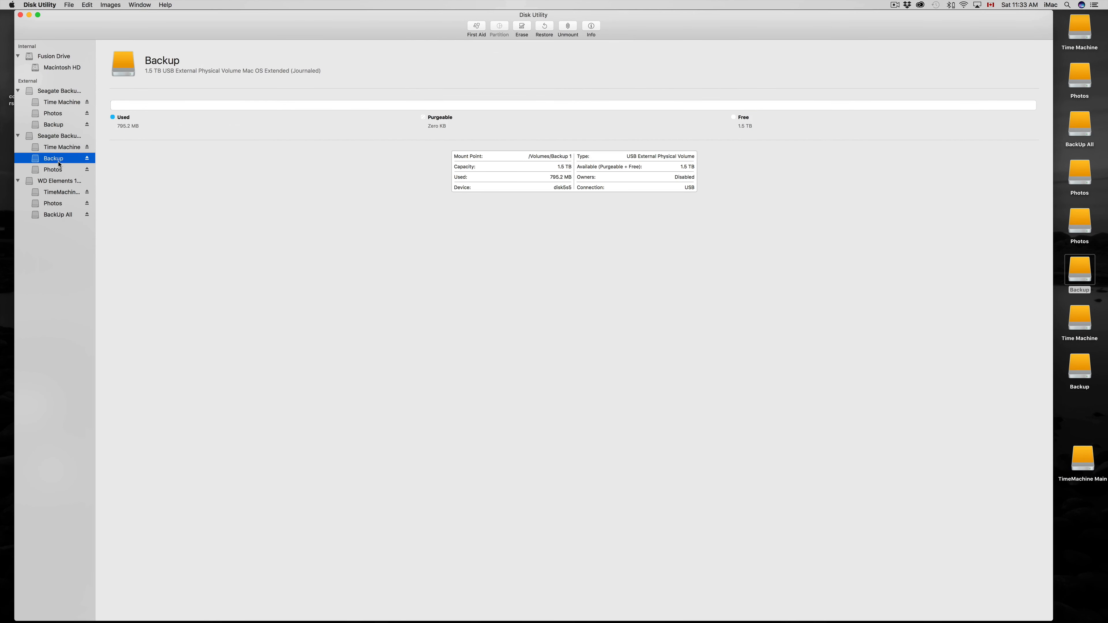
click(59, 170)
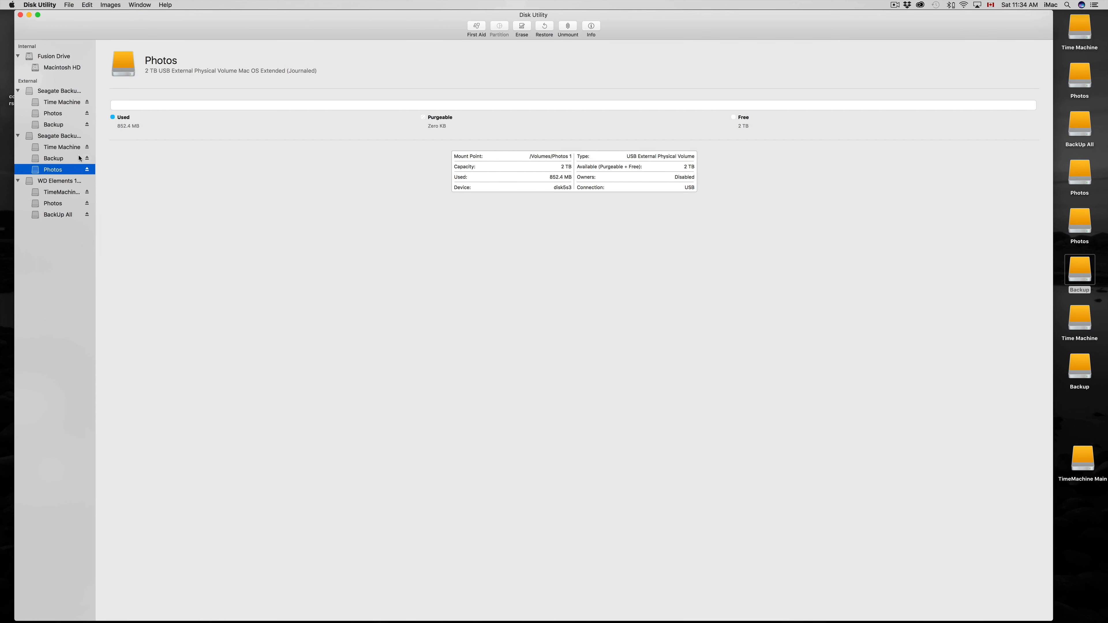
click(59, 160)
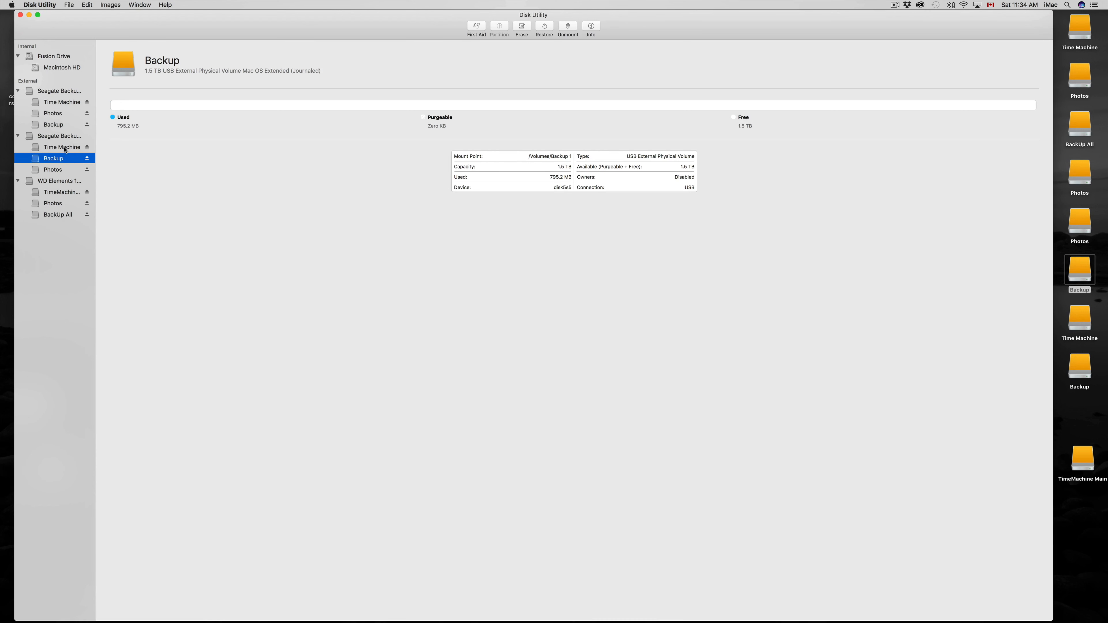
click(64, 149)
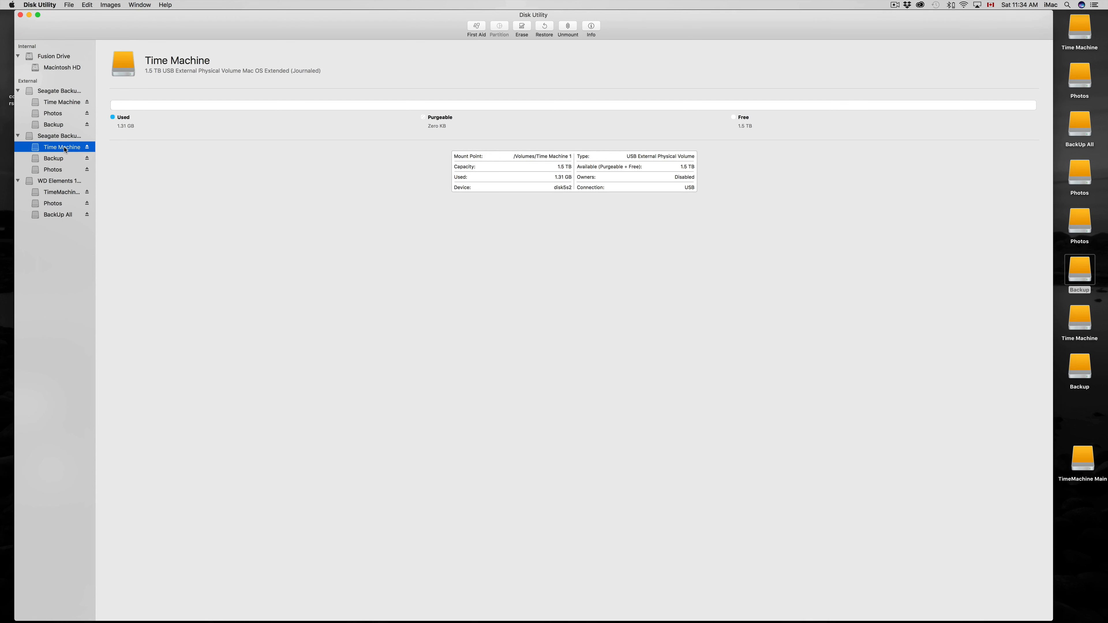
click(60, 138)
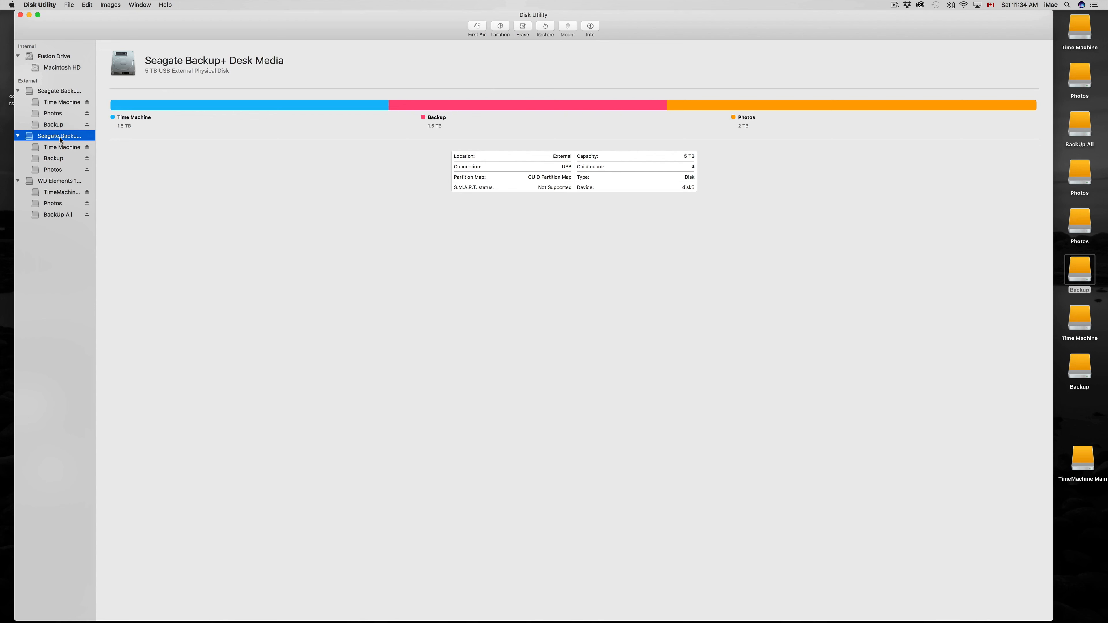
click(59, 91)
click(59, 103)
click(53, 113)
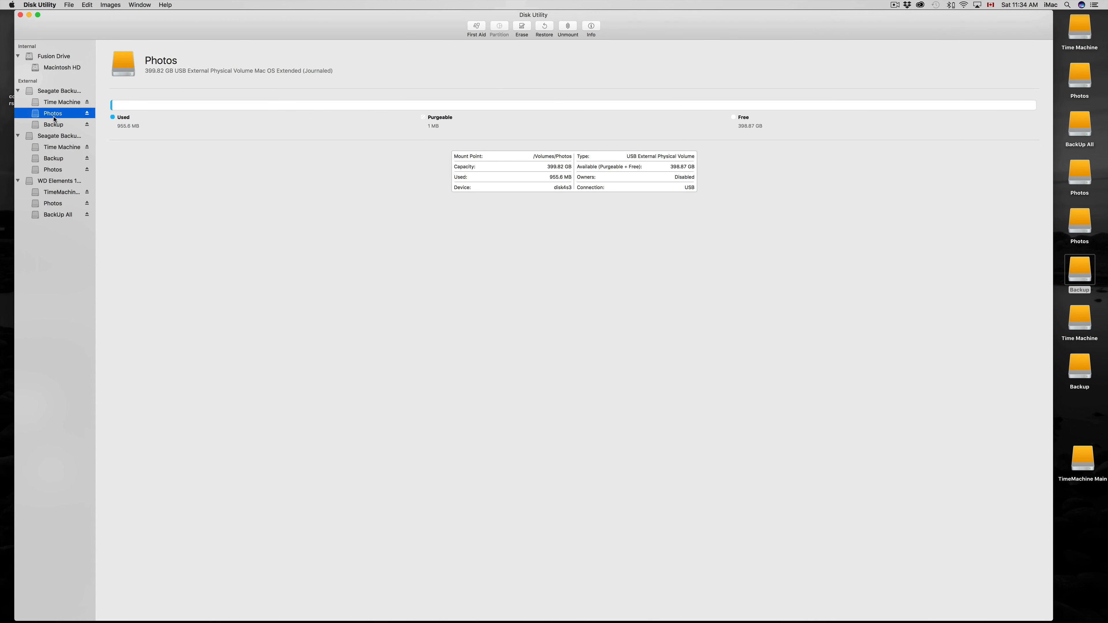
click(52, 125)
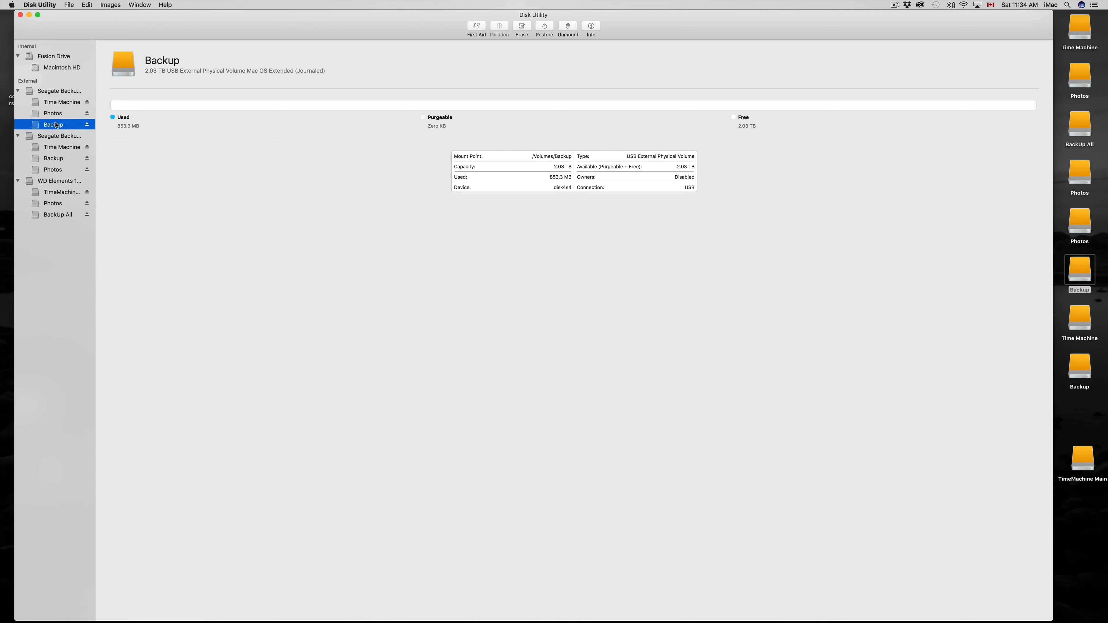
click(56, 138)
click(59, 148)
Erase the whole second Seagate Backup+ disk under the name Untitled, running the erase twice.
click(57, 136)
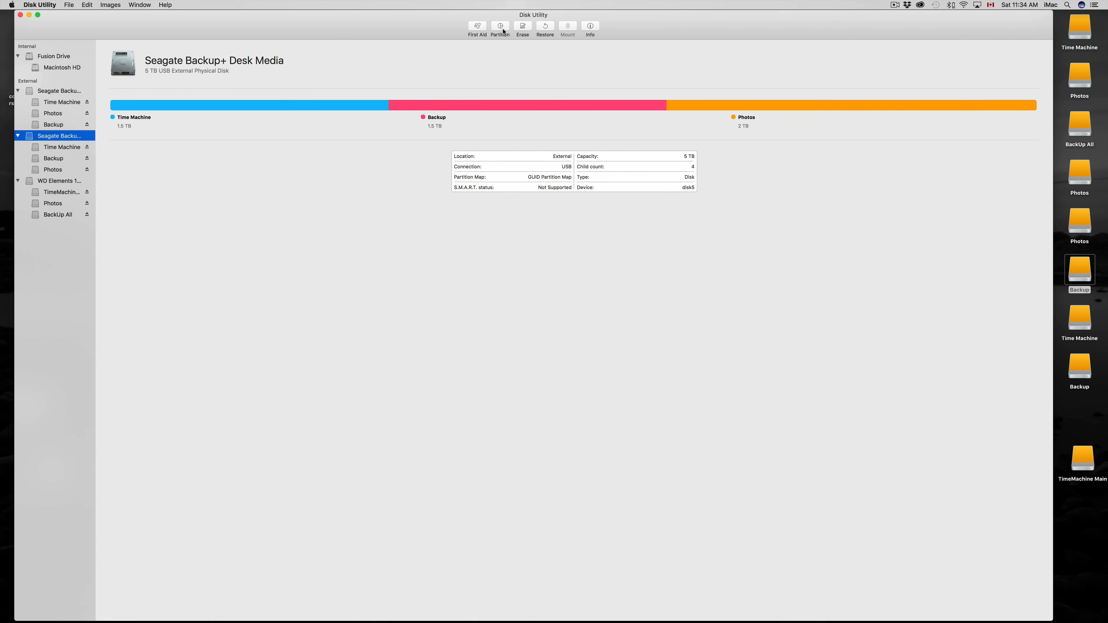
click(523, 28)
click(601, 140)
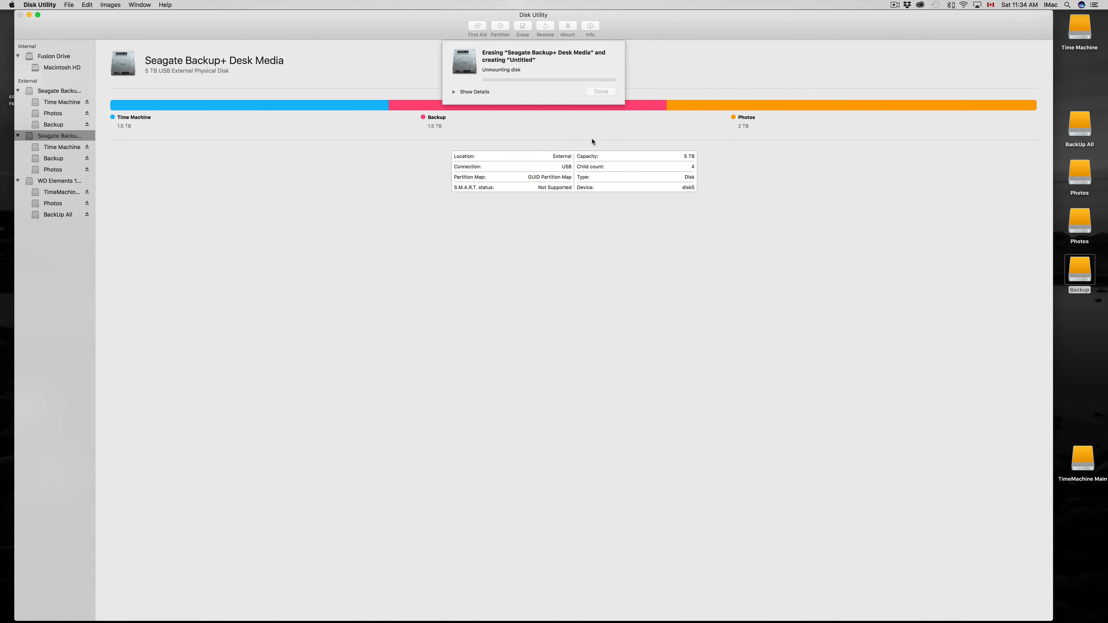
click(601, 92)
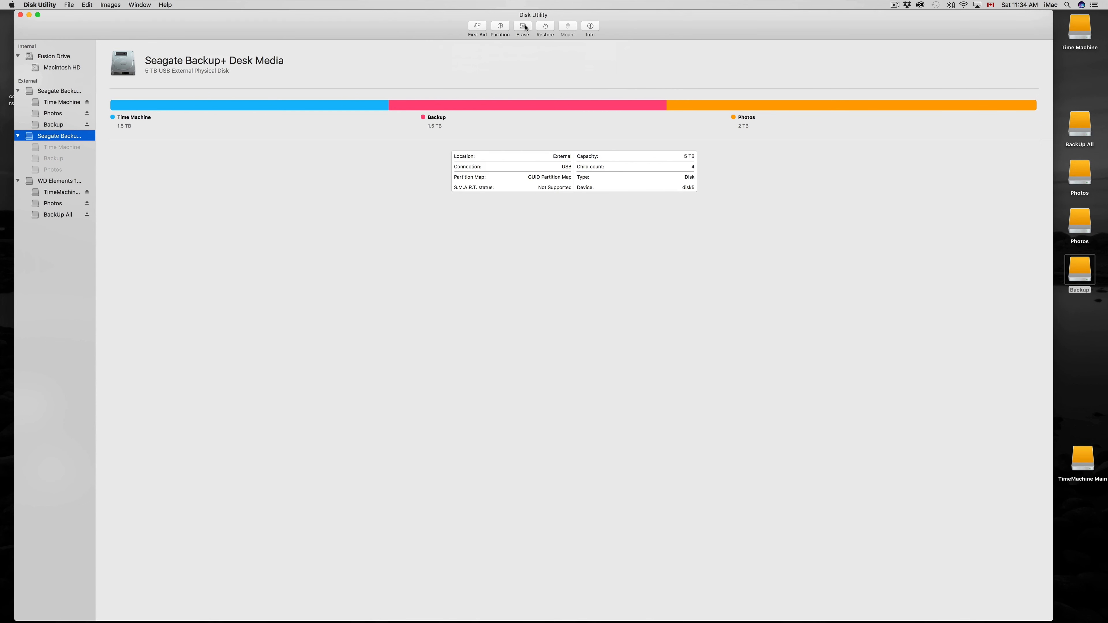
click(525, 29)
key(Return)
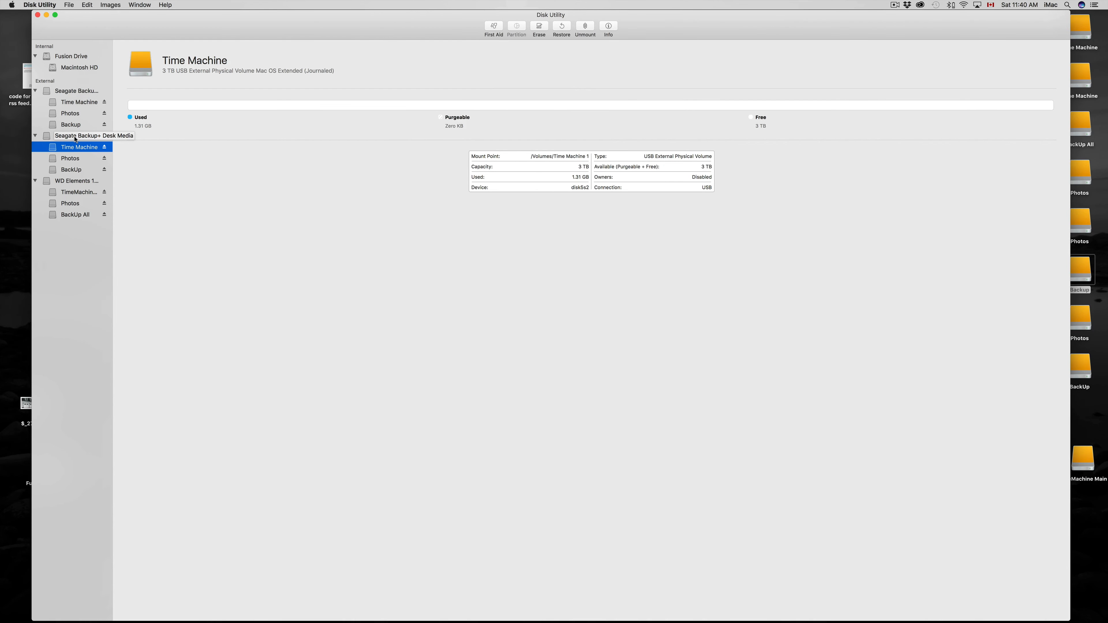
Check the capacity and used space of the Time Machine, Photos and BackUp volumes on the second Seagate disk.
click(75, 139)
click(77, 149)
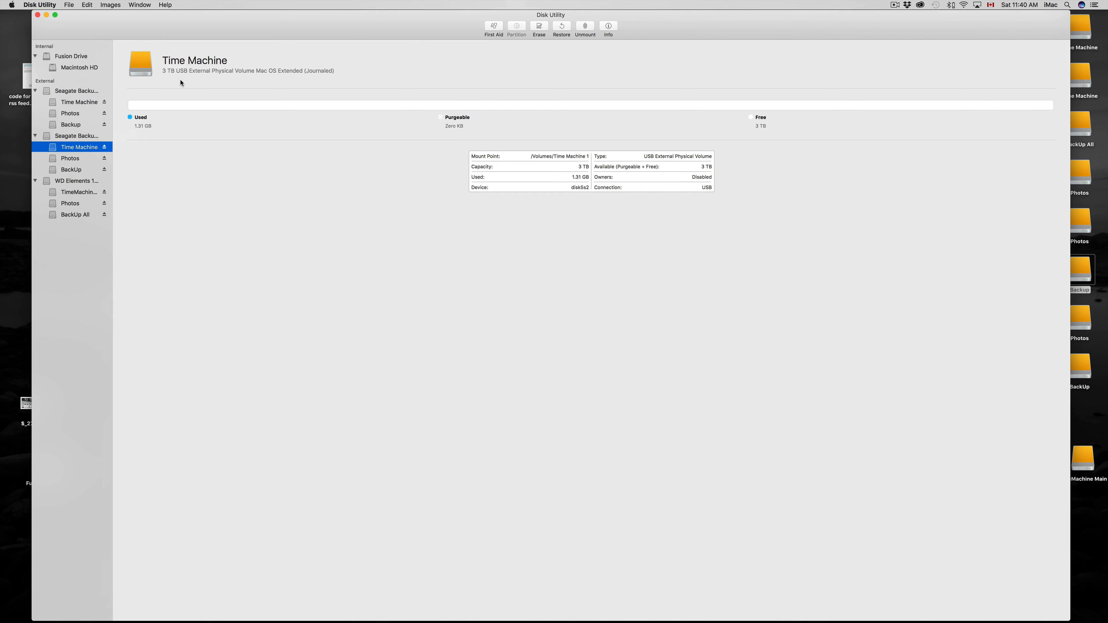
drag(156, 127, 133, 129)
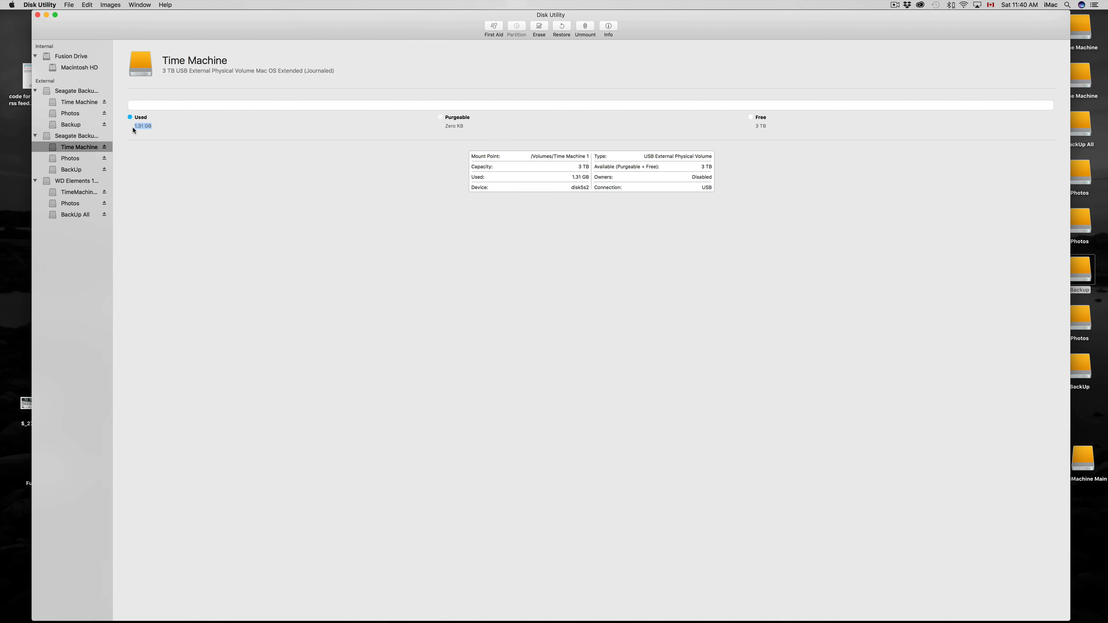
click(73, 163)
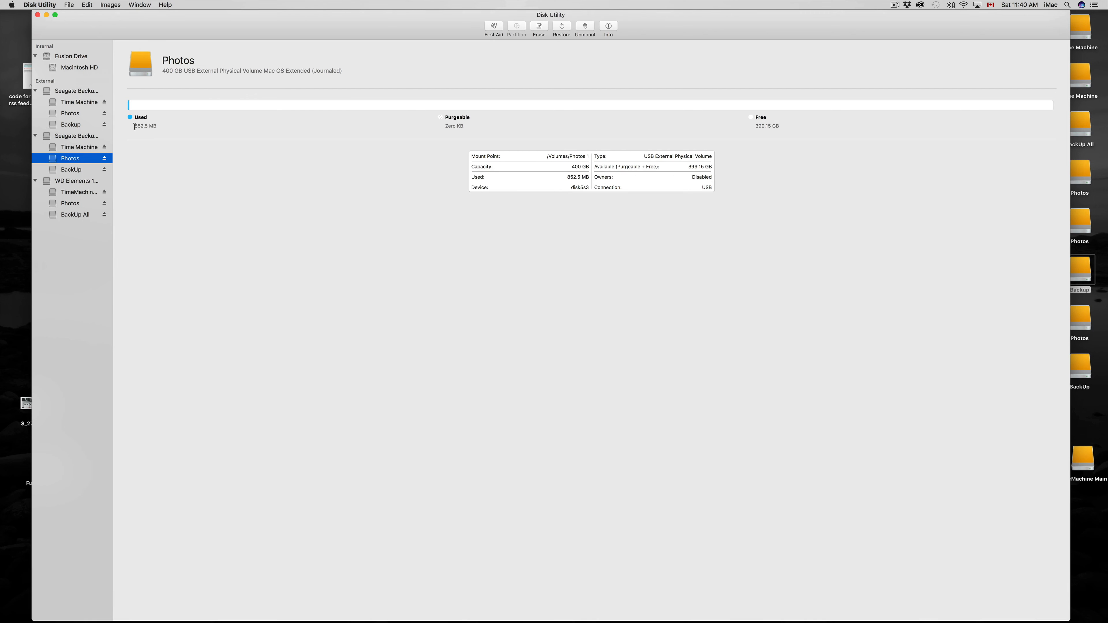
drag(134, 127, 158, 127)
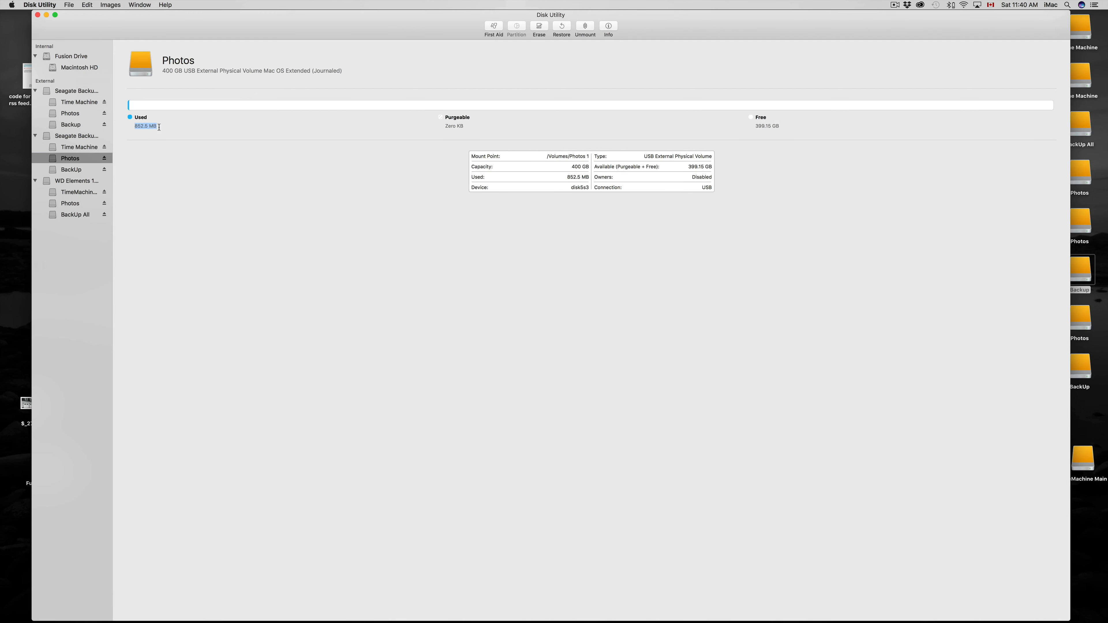
click(75, 171)
drag(137, 126, 176, 125)
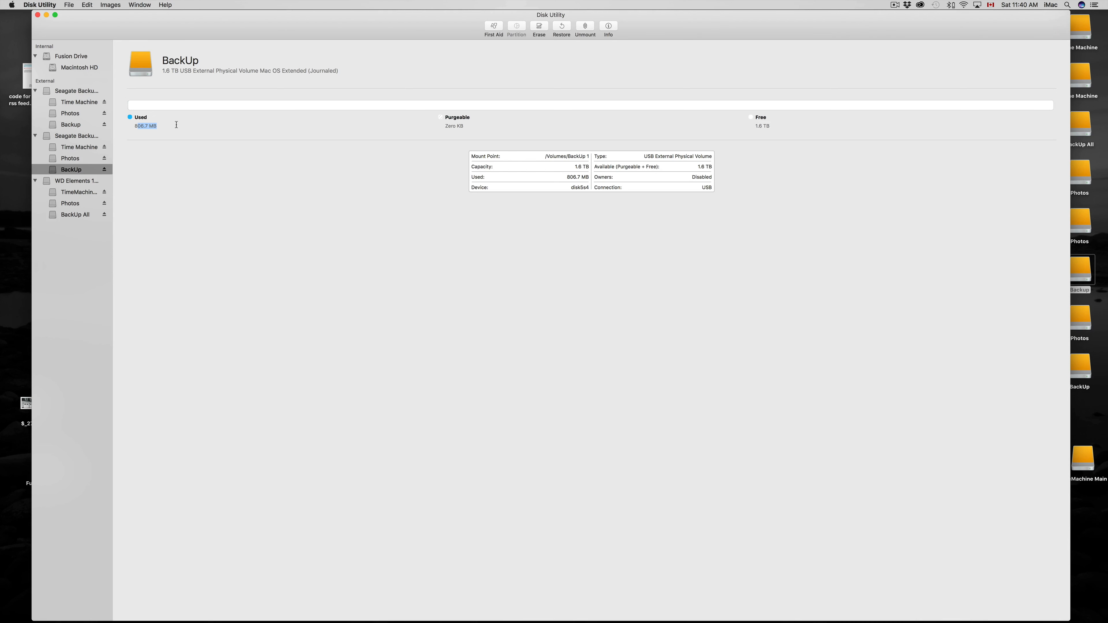
click(74, 160)
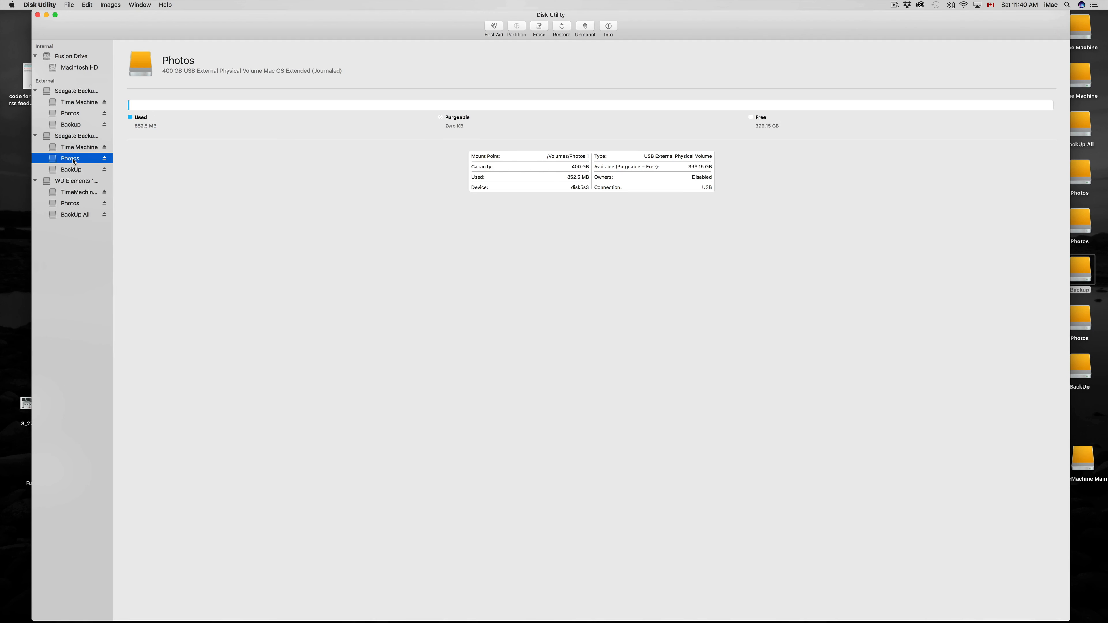
click(80, 147)
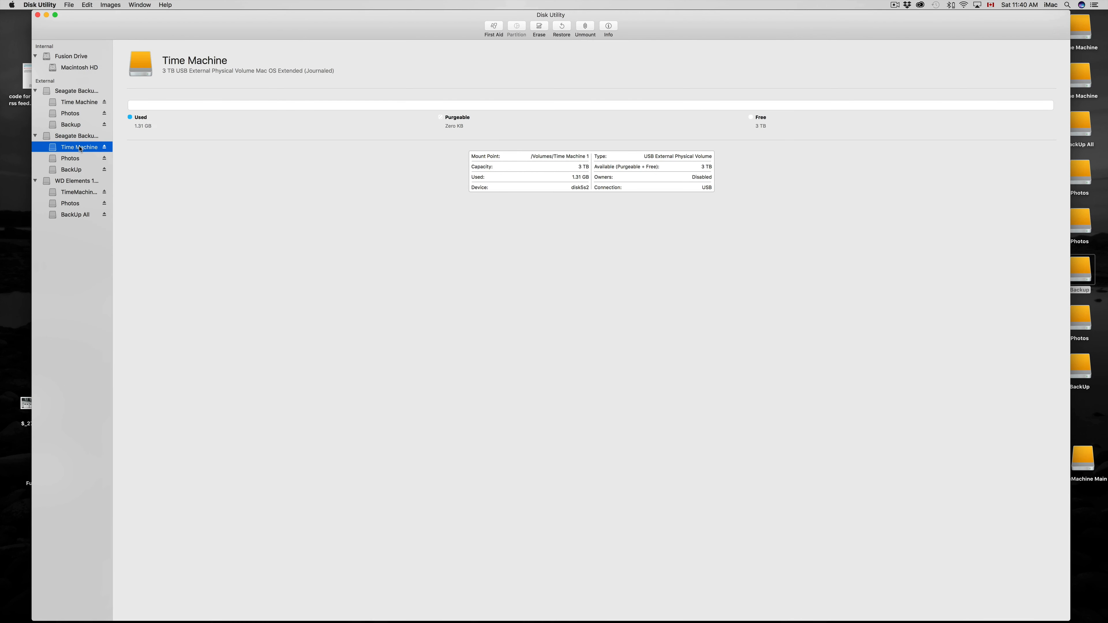
click(76, 159)
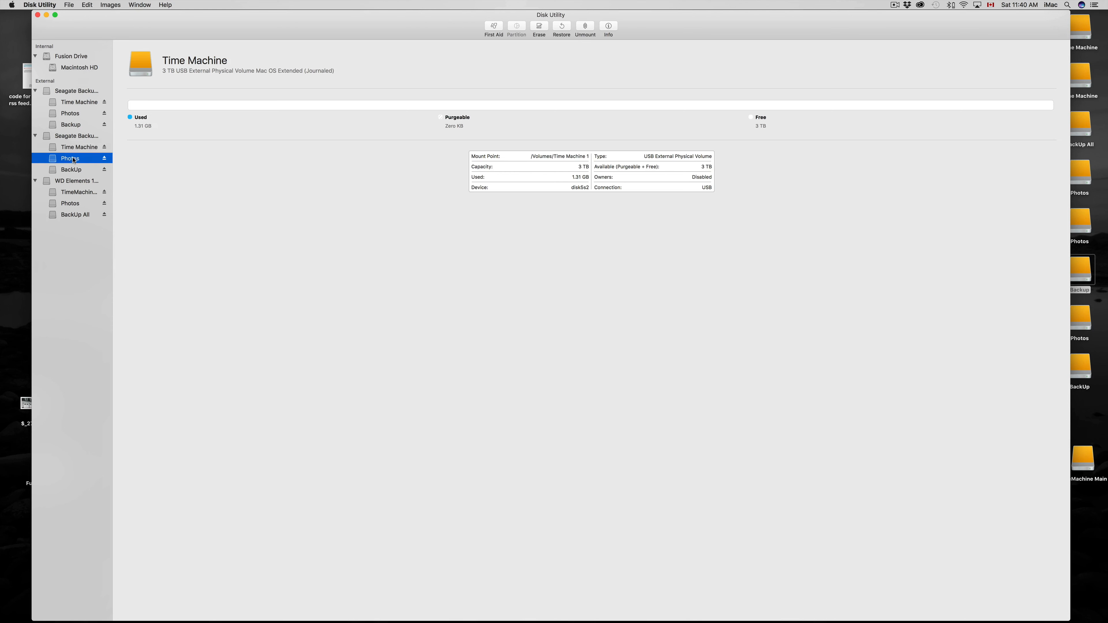
click(72, 169)
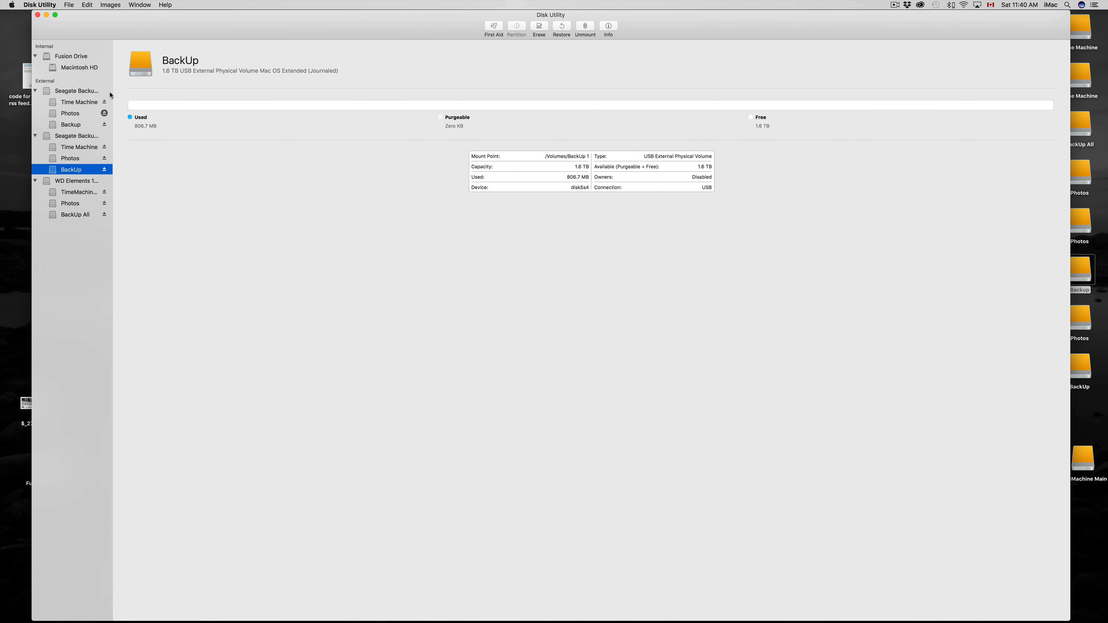
drag(122, 29, 114, 29)
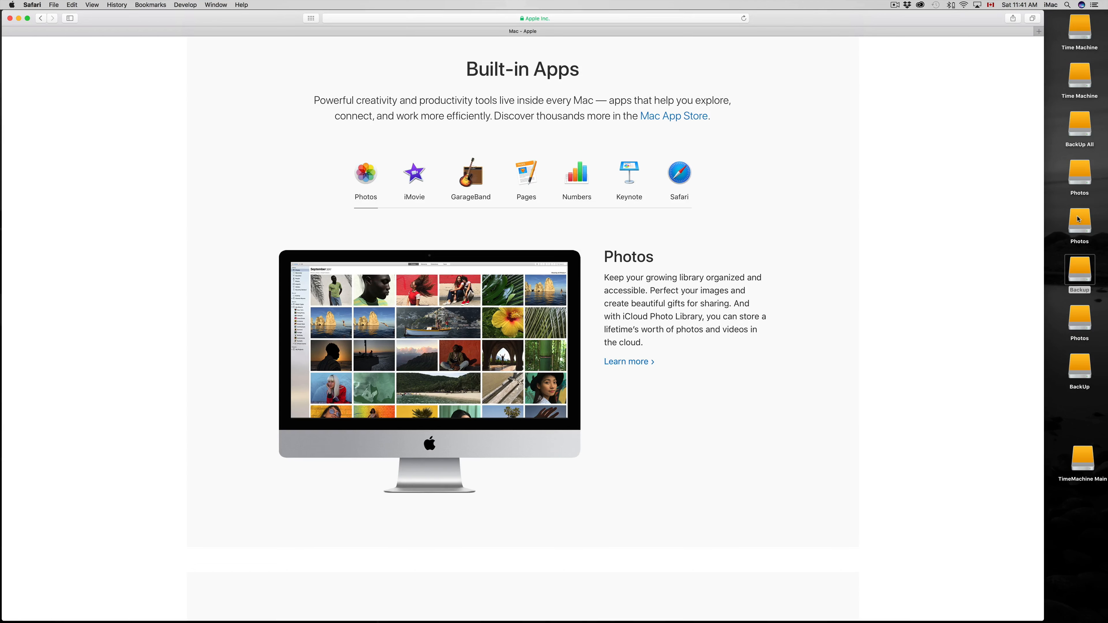
Open the BackUp All drive and move its window to a free corner of the desktop.
mouse_move(173, 616)
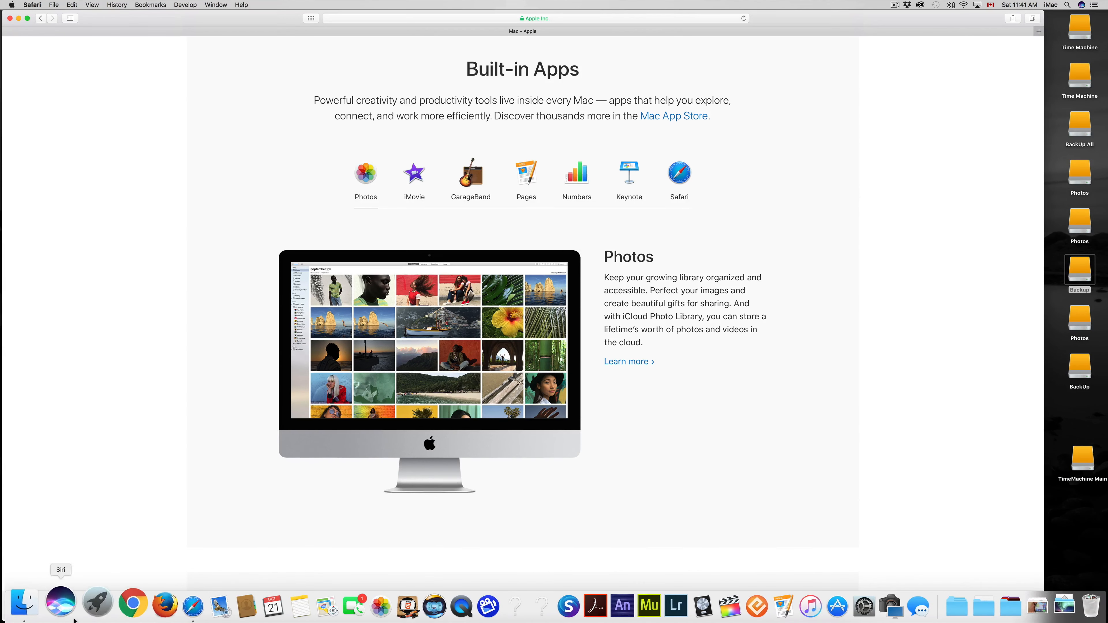
click(1084, 136)
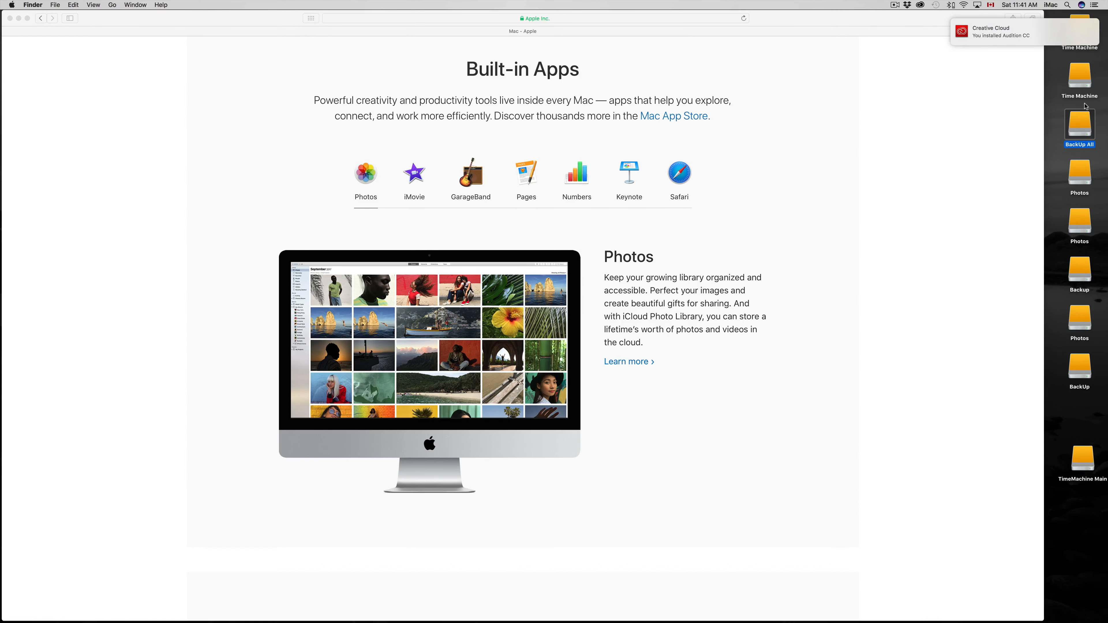
double_click(1086, 128)
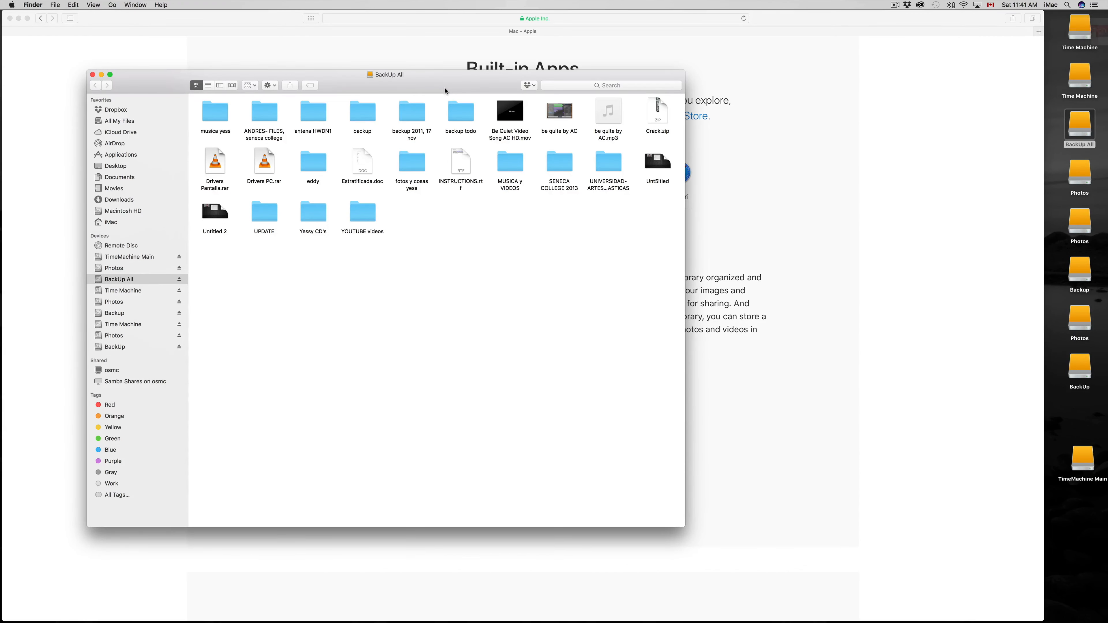
mouse_move(447, 89)
mouse_down()
mouse_move(418, 85)
mouse_move(439, 103)
mouse_up()
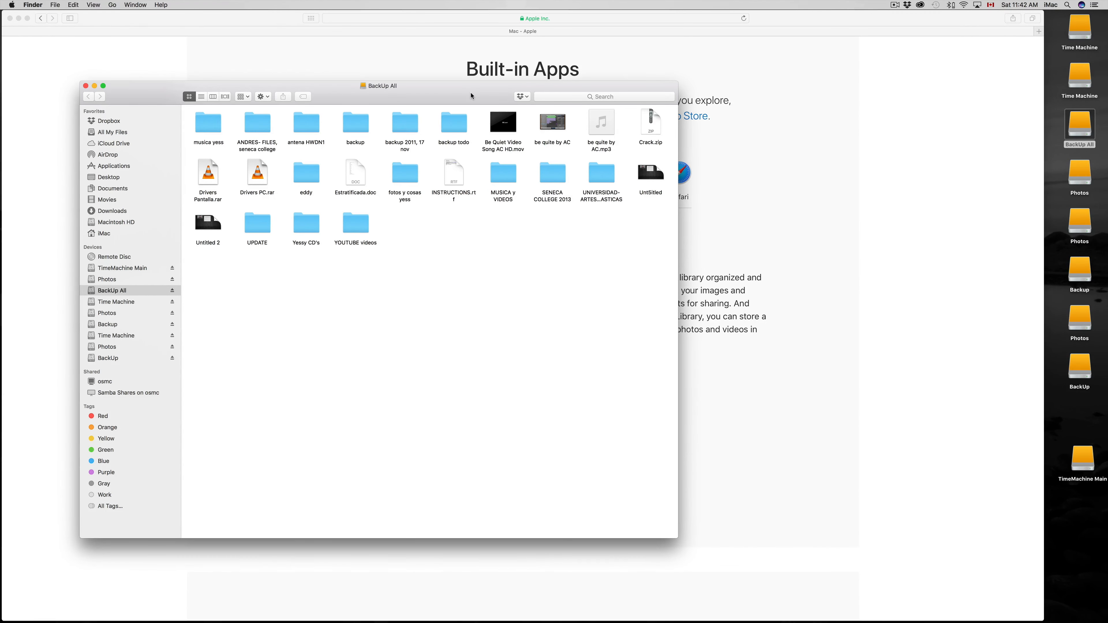
drag(471, 96, 399, 32)
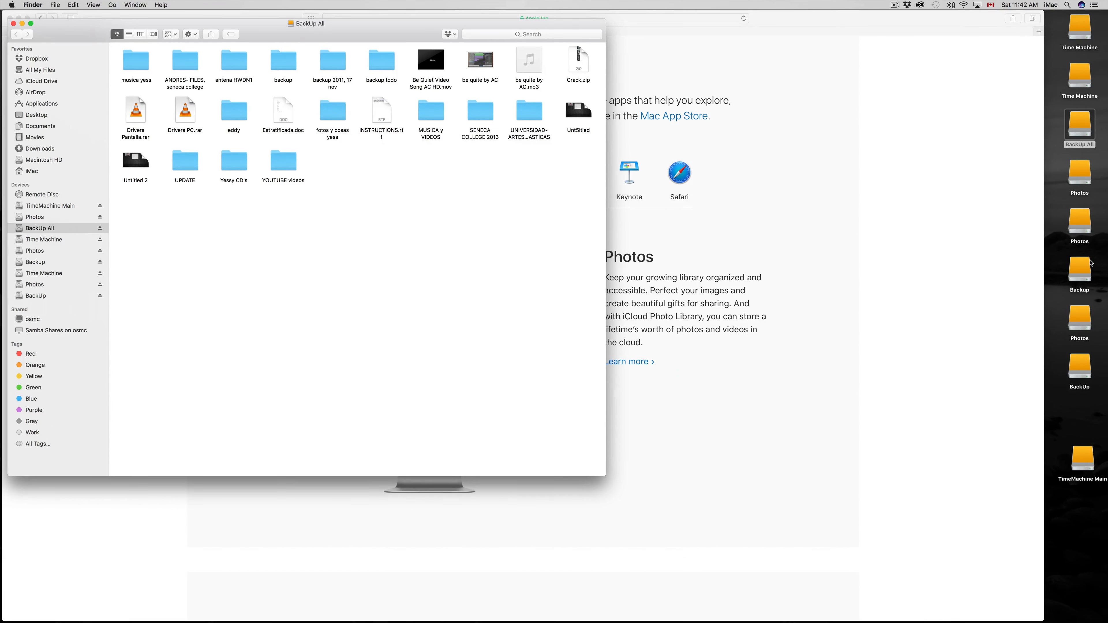
Open the empty Backup drive, place its window beside the BackUp All window and enlarge it.
click(1086, 279)
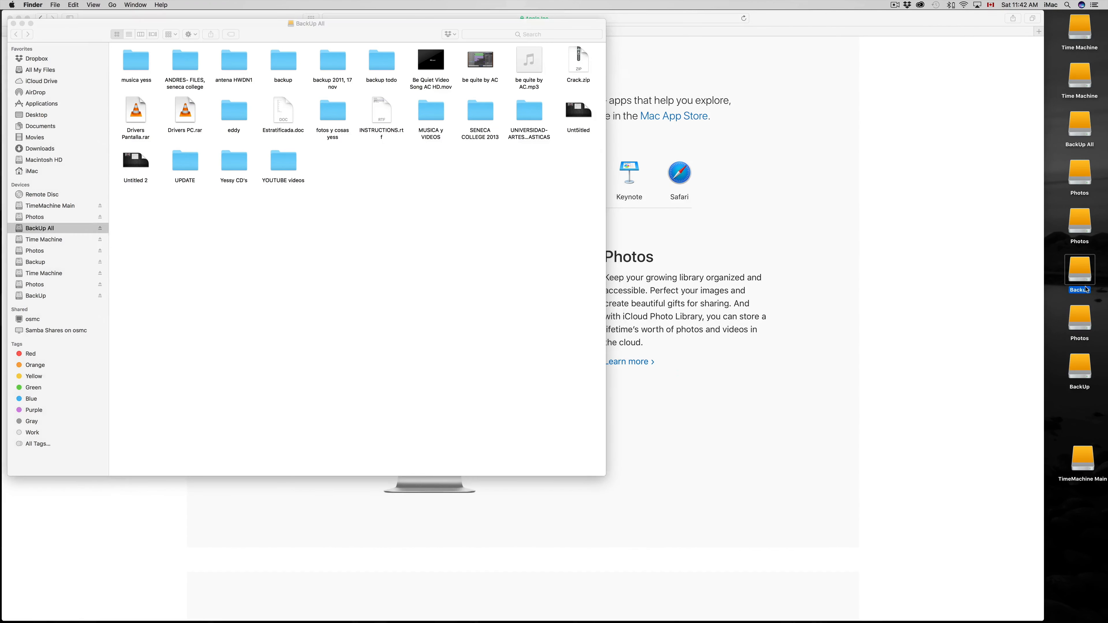
double_click(1082, 276)
drag(204, 34, 795, 23)
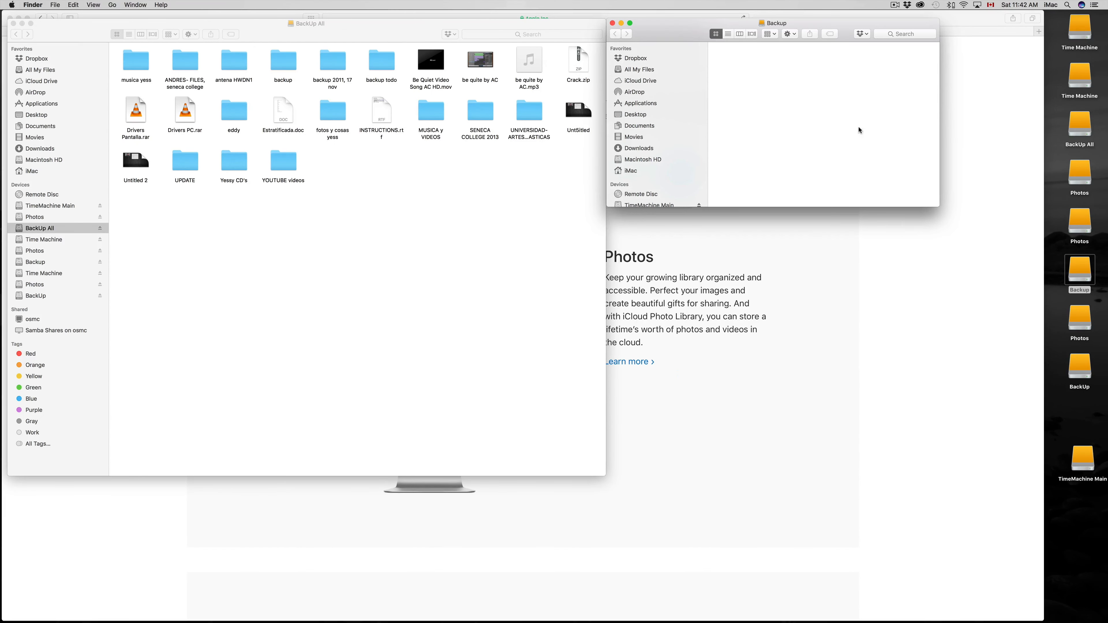
drag(937, 207, 1017, 454)
Open the second new drive, BackUp, enlarge its window and place it below the Backup window.
double_click(1081, 371)
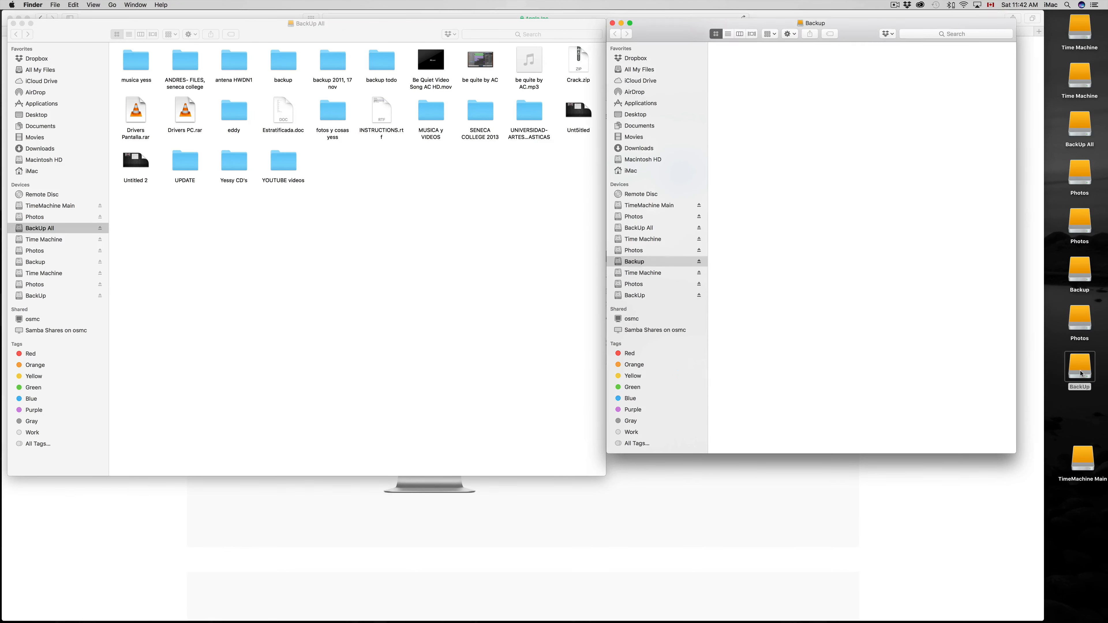
drag(692, 42, 311, 227)
drag(565, 399, 691, 528)
drag(506, 220, 880, 280)
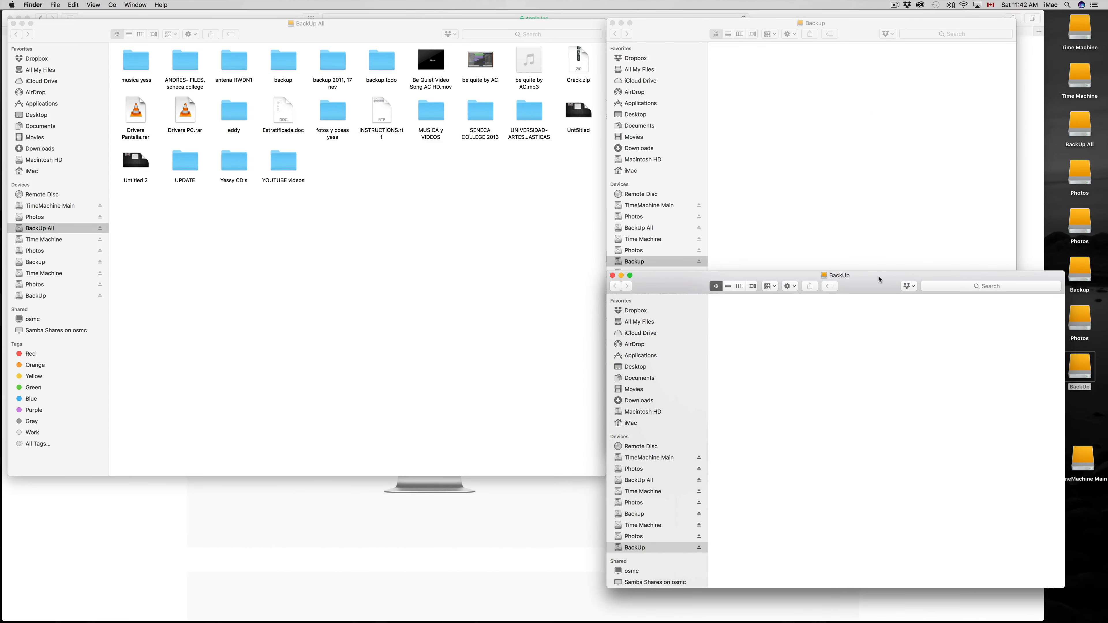
Select all 24 items on the BackUp All drive and copy them.
click(517, 189)
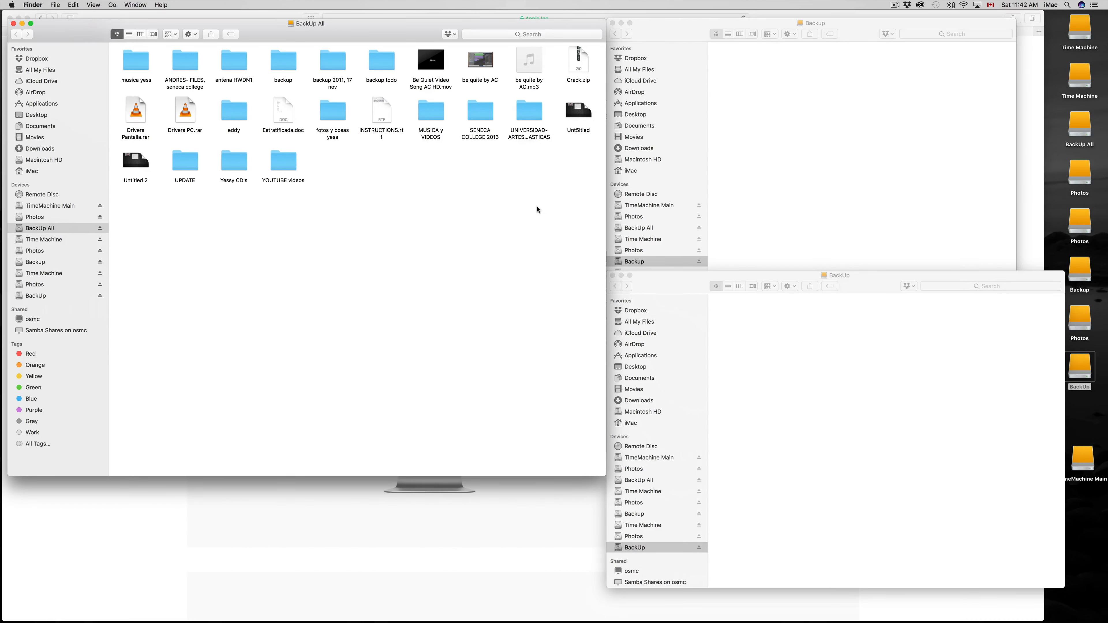
drag(531, 273, 139, 61)
right_click(142, 69)
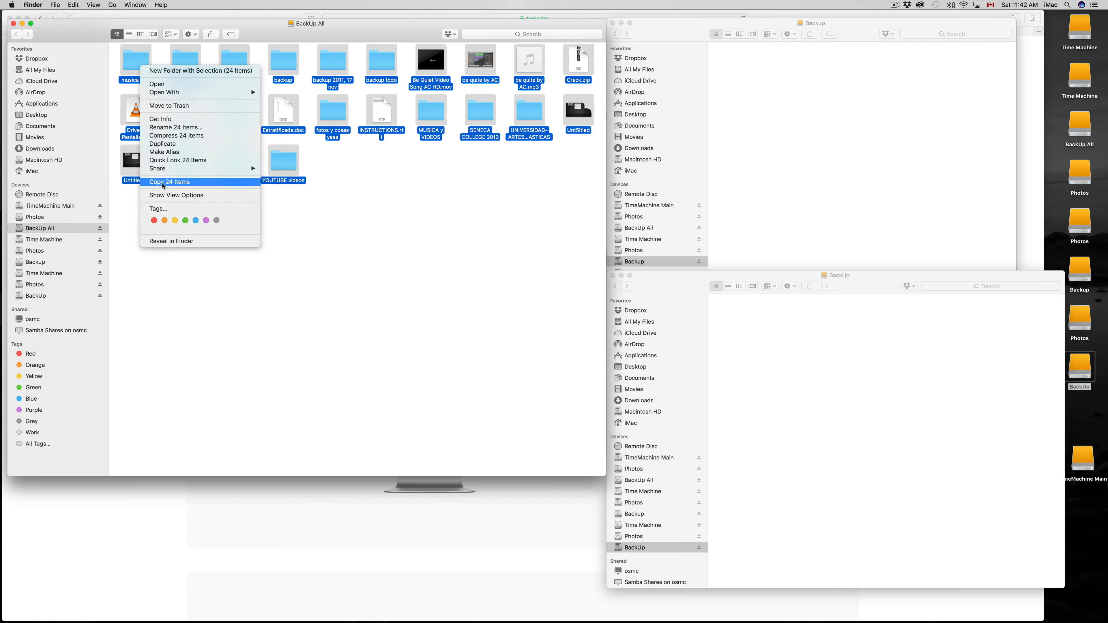
scroll(169, 184, up, 5)
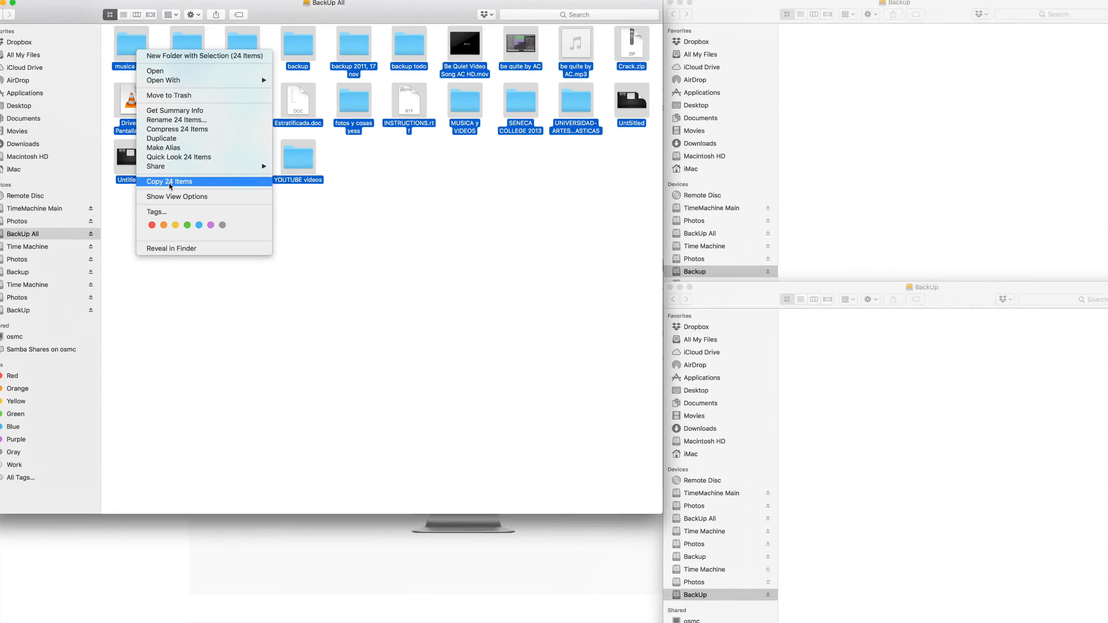
scroll(169, 184, down, 5)
click(400, 191)
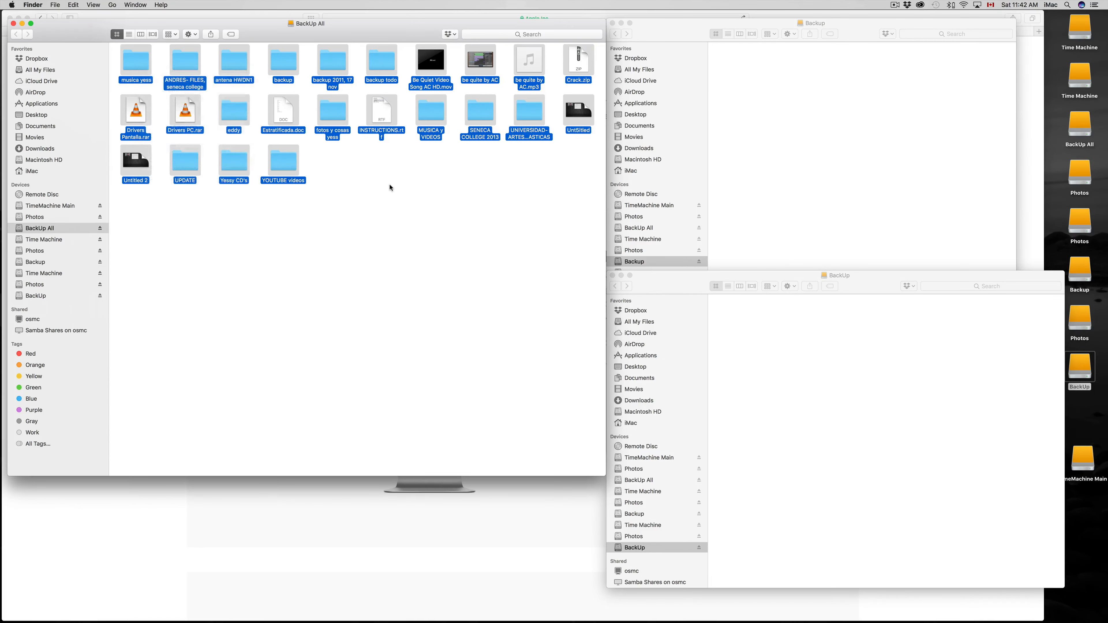
click(386, 187)
key(super+a)
Paste the 24 copied items into both the Backup and BackUp drives, and close the BackUp All window.
click(815, 120)
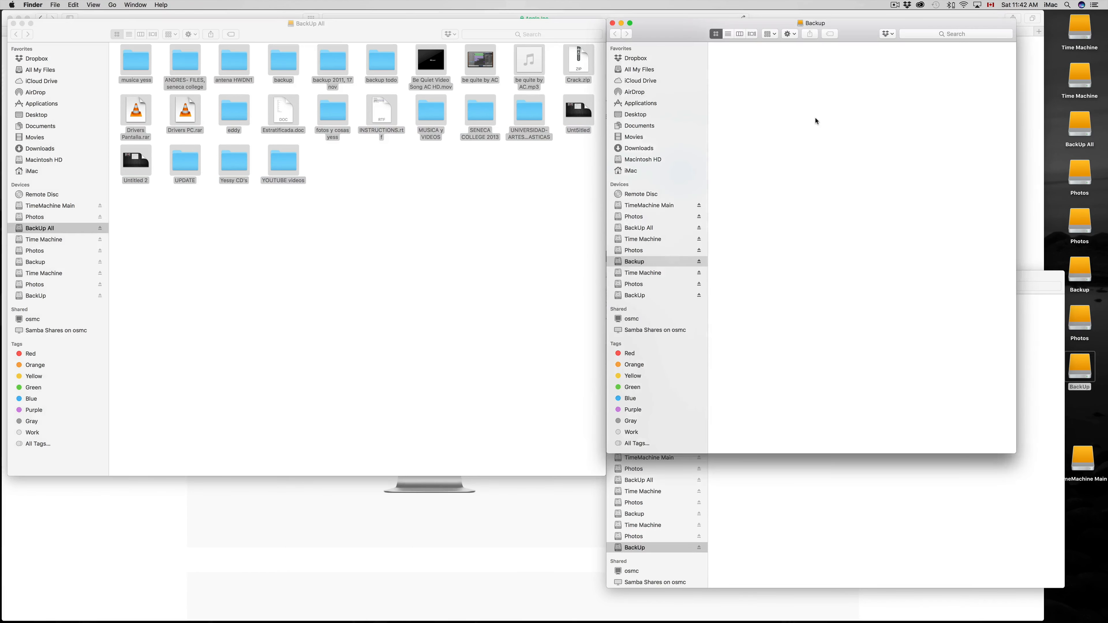
right_click(798, 95)
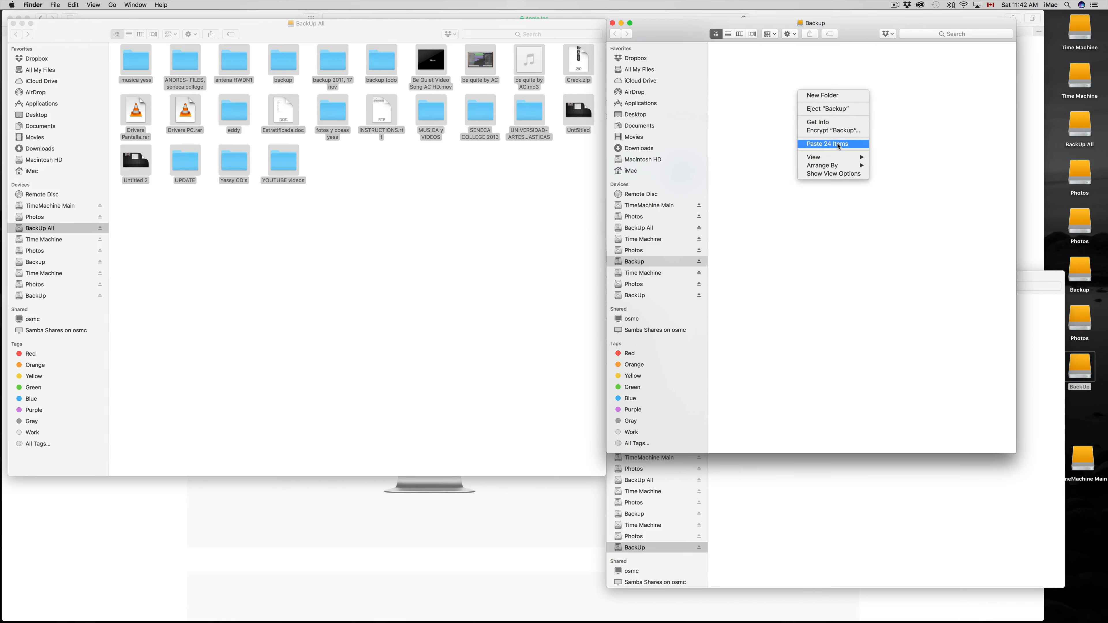
click(763, 151)
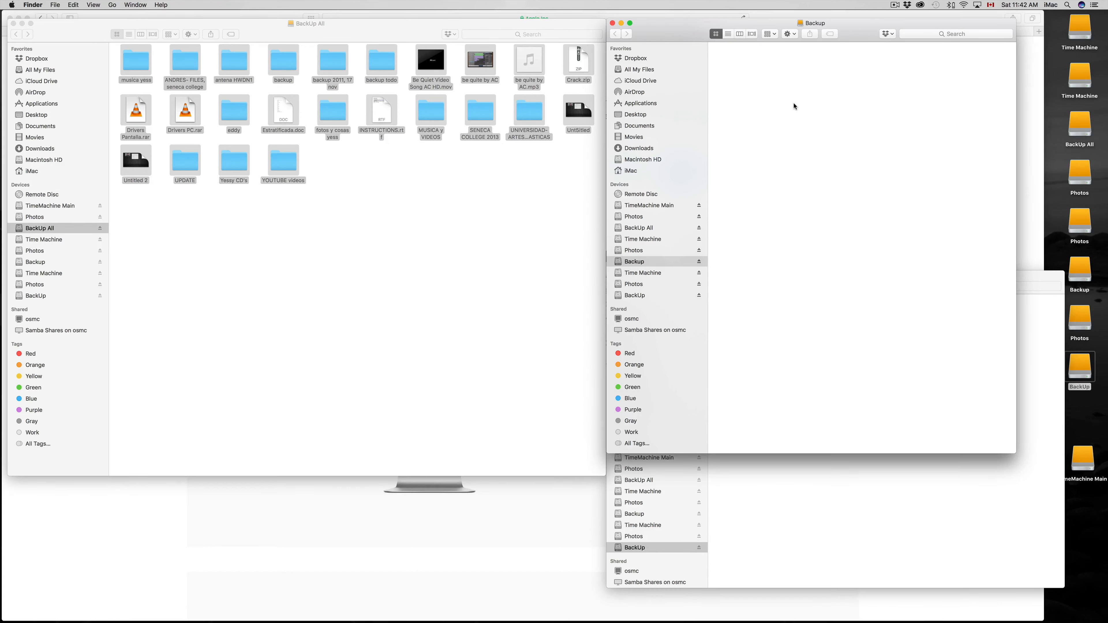
click(824, 523)
key(super+v)
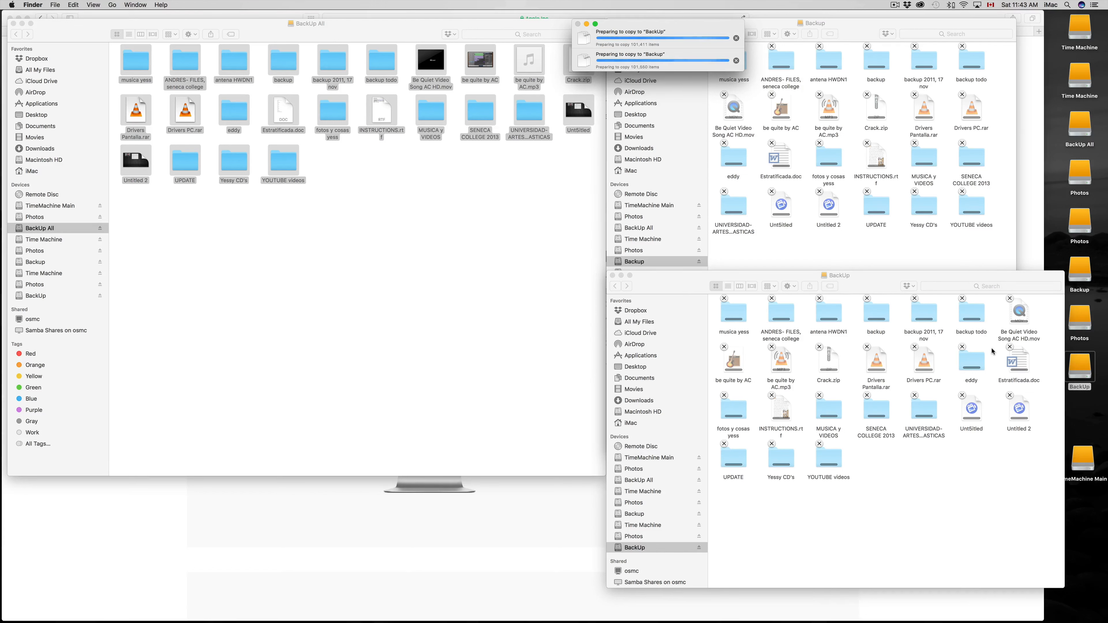
click(13, 24)
drag(670, 27, 227, 57)
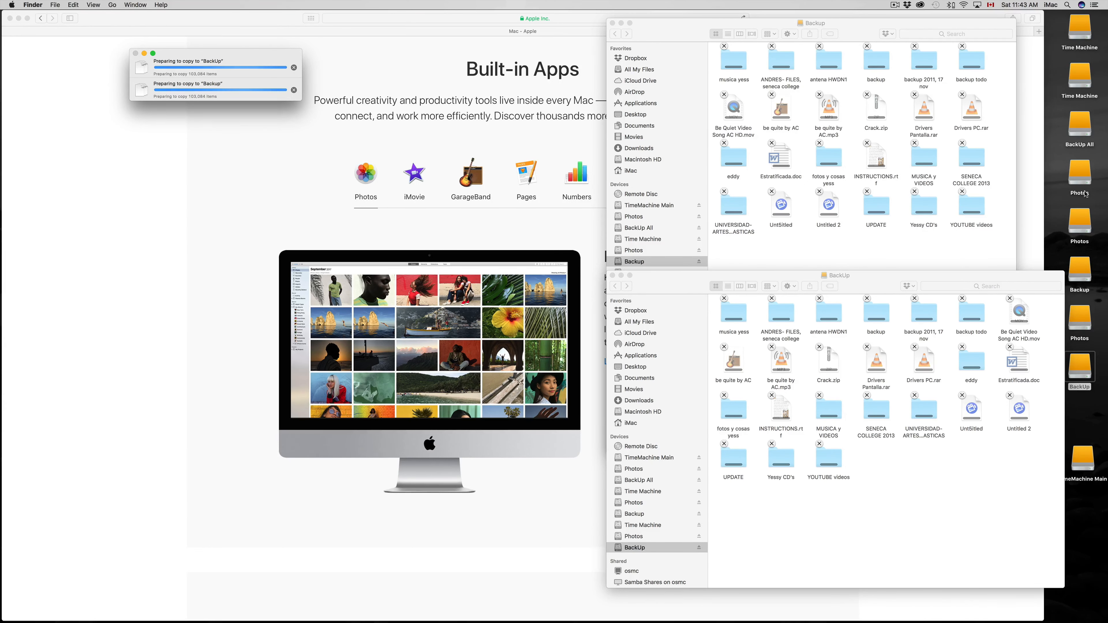
Open the old Photos drive, move its window clear of the backup windows and select the FOTOS folder.
click(1079, 180)
double_click(1079, 180)
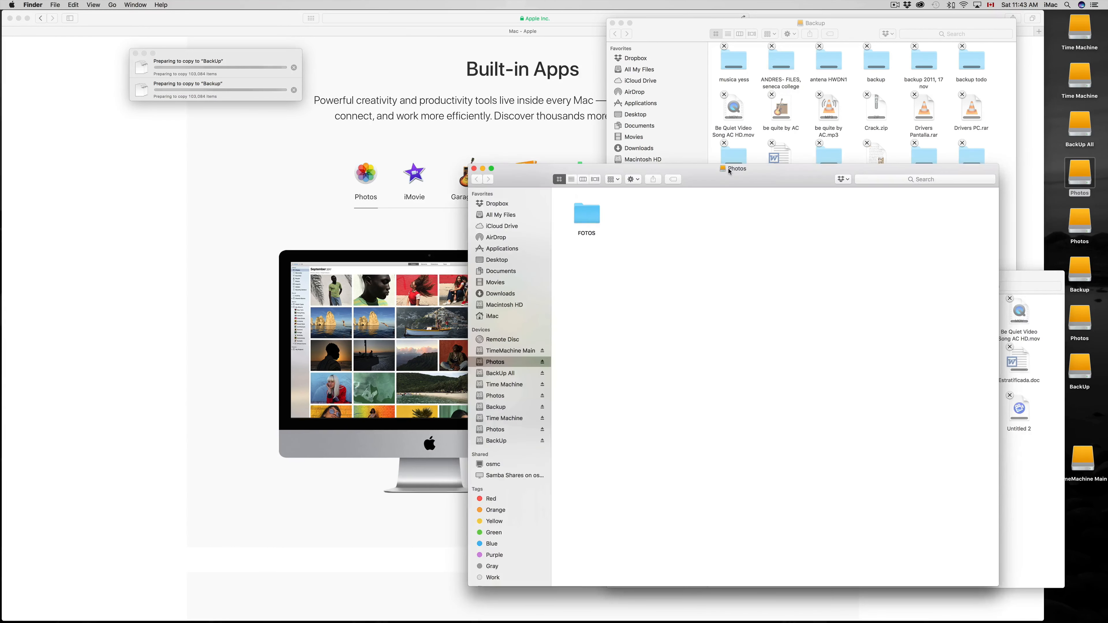
drag(731, 159, 304, 159)
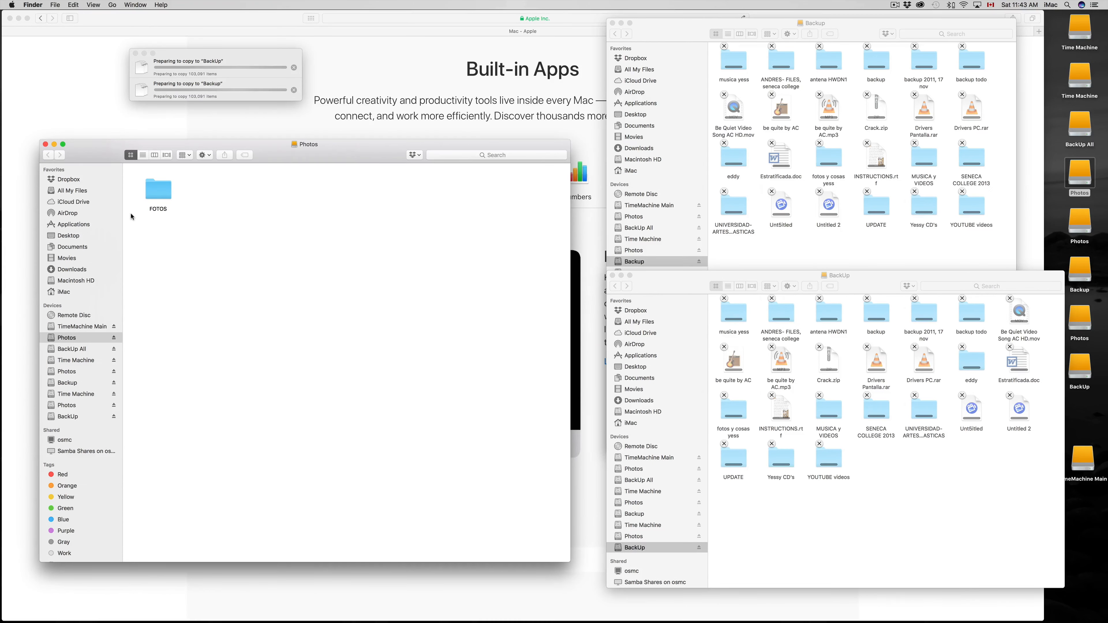
click(158, 205)
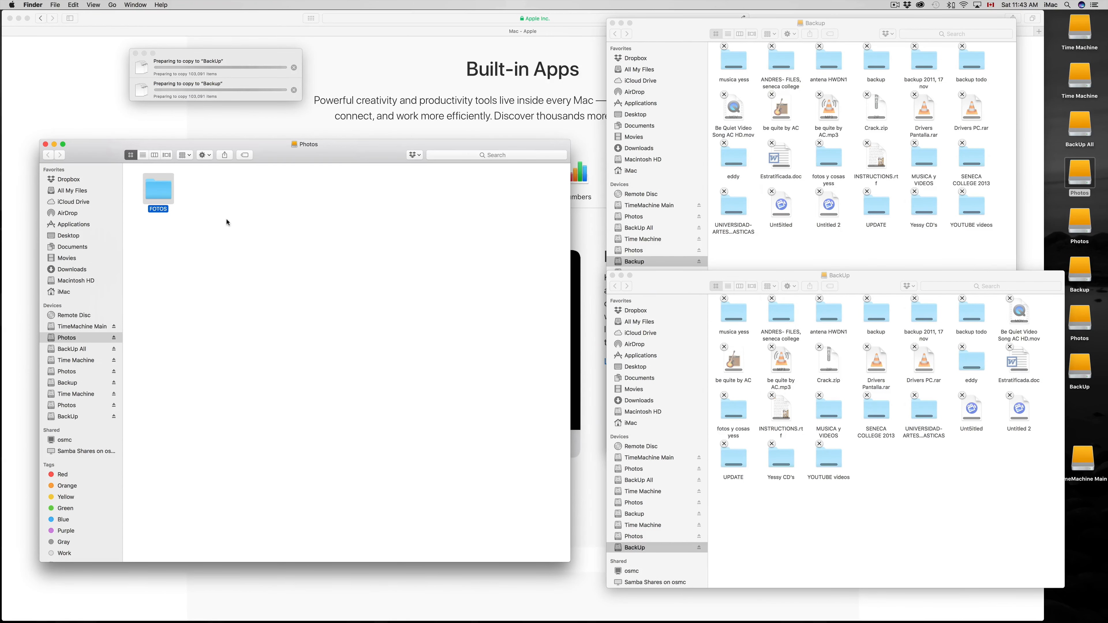
Open the two new empty Photos drives and arrange their windows one above the other beside the old Photos window.
click(1082, 233)
double_click(1082, 231)
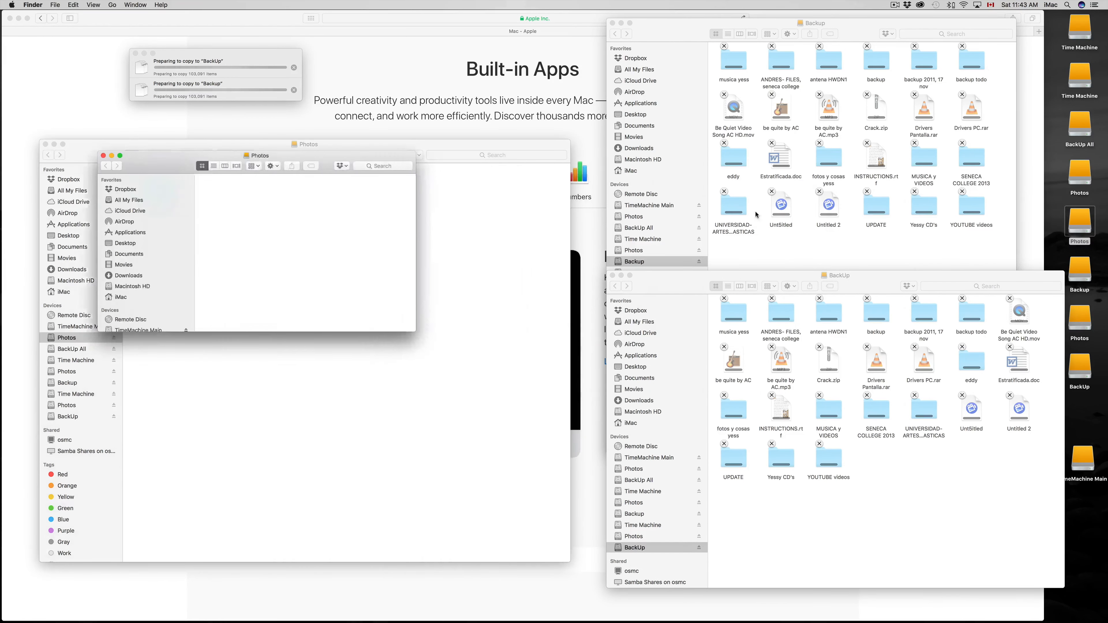
drag(260, 154, 674, 95)
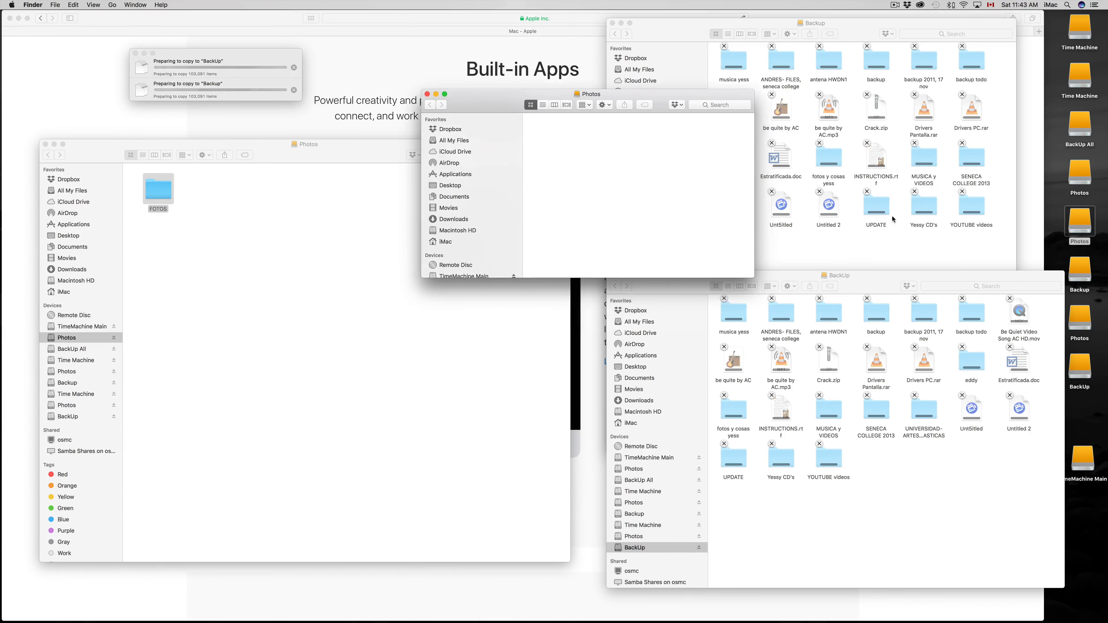
click(1083, 324)
double_click(1084, 325)
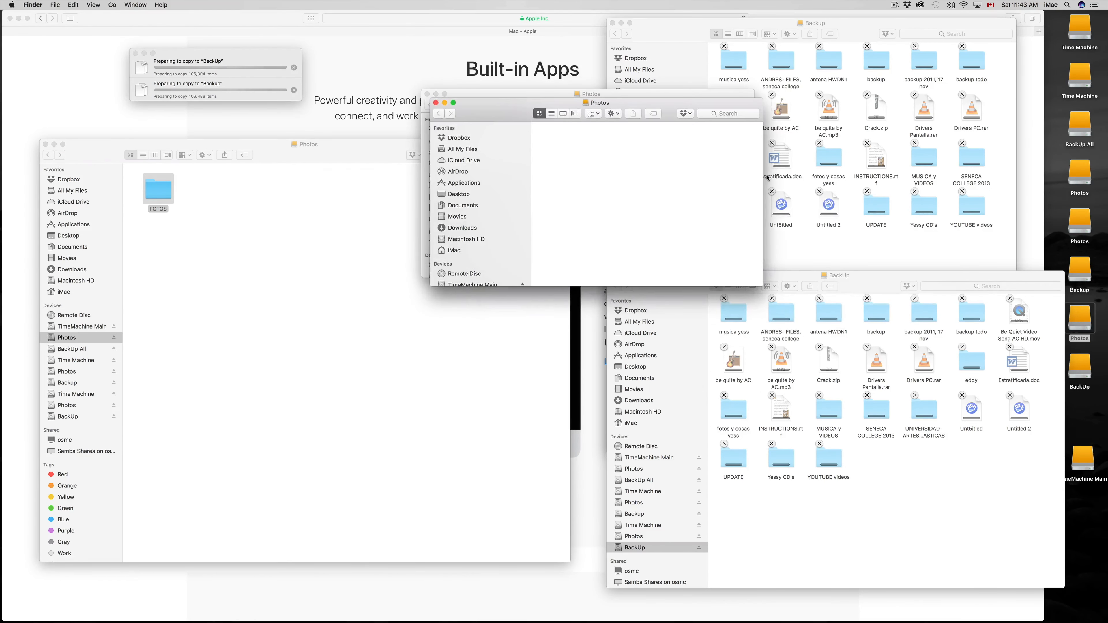
drag(482, 107, 473, 302)
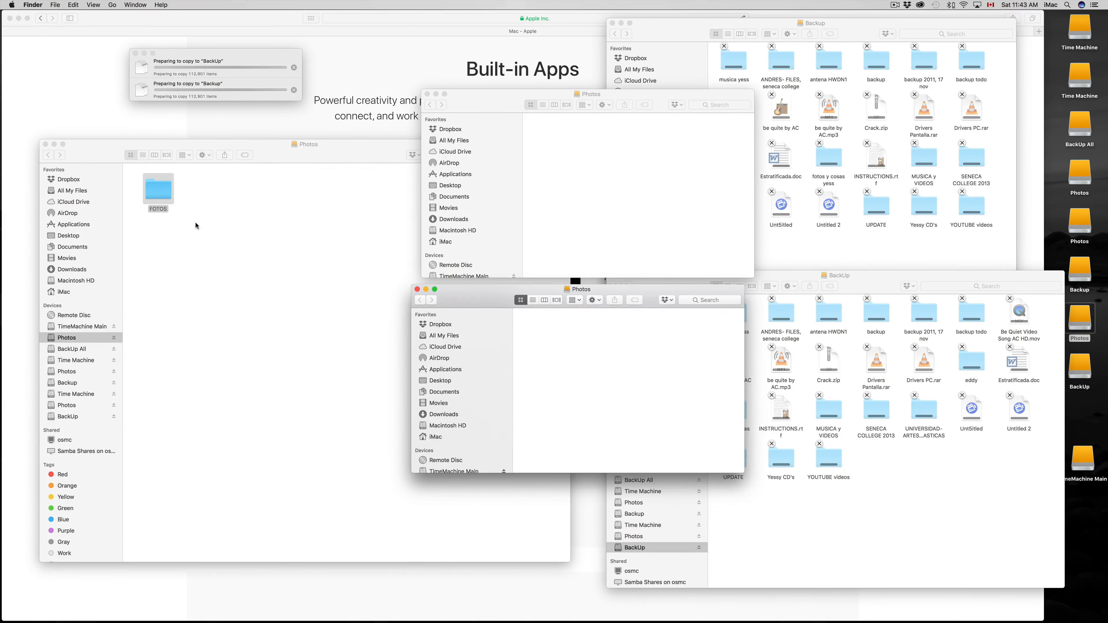
Copy the FOTOS folder from the old Photos drive to both new Photos drives.
click(181, 194)
click(162, 193)
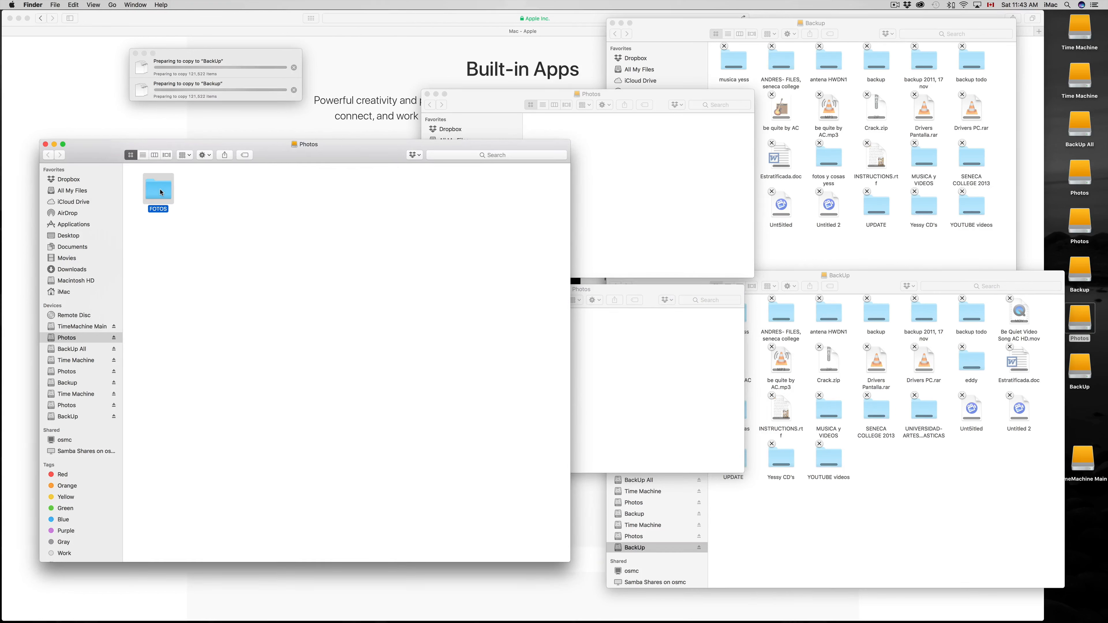
click(623, 178)
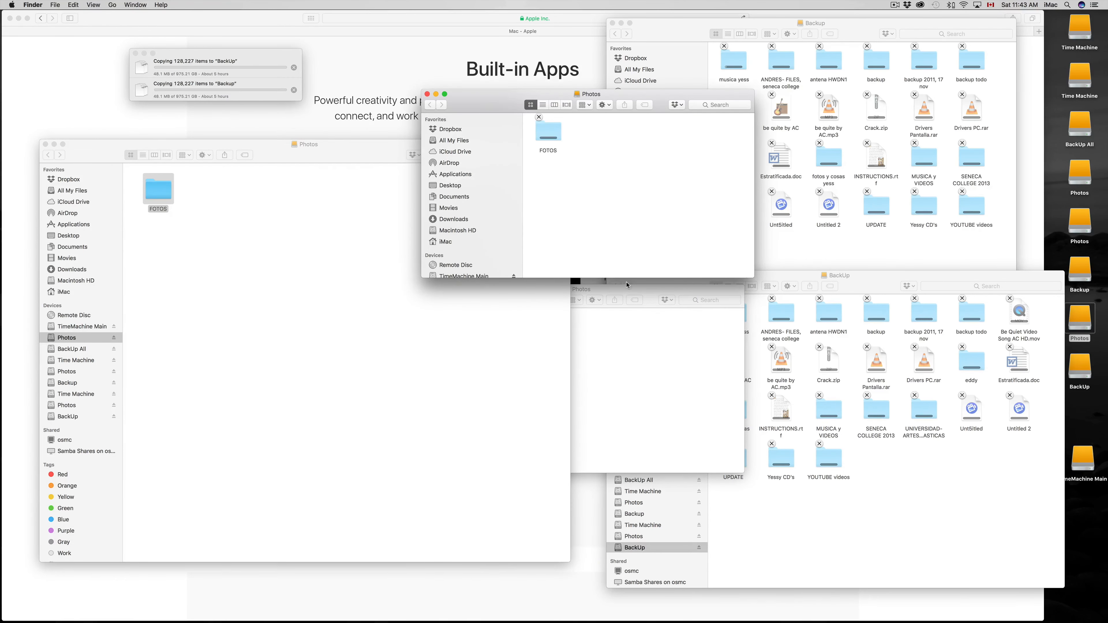
click(639, 392)
drag(159, 192, 559, 344)
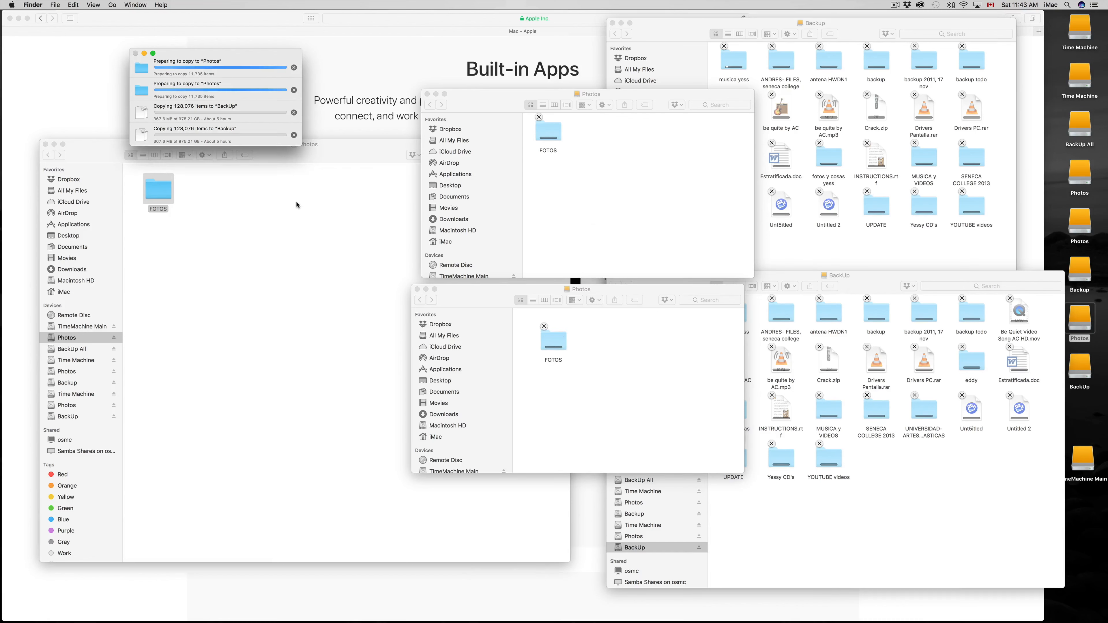
Check the copy progress and review the backup disks in the Time Machine preferences, closing them without changes.
drag(231, 56, 309, 51)
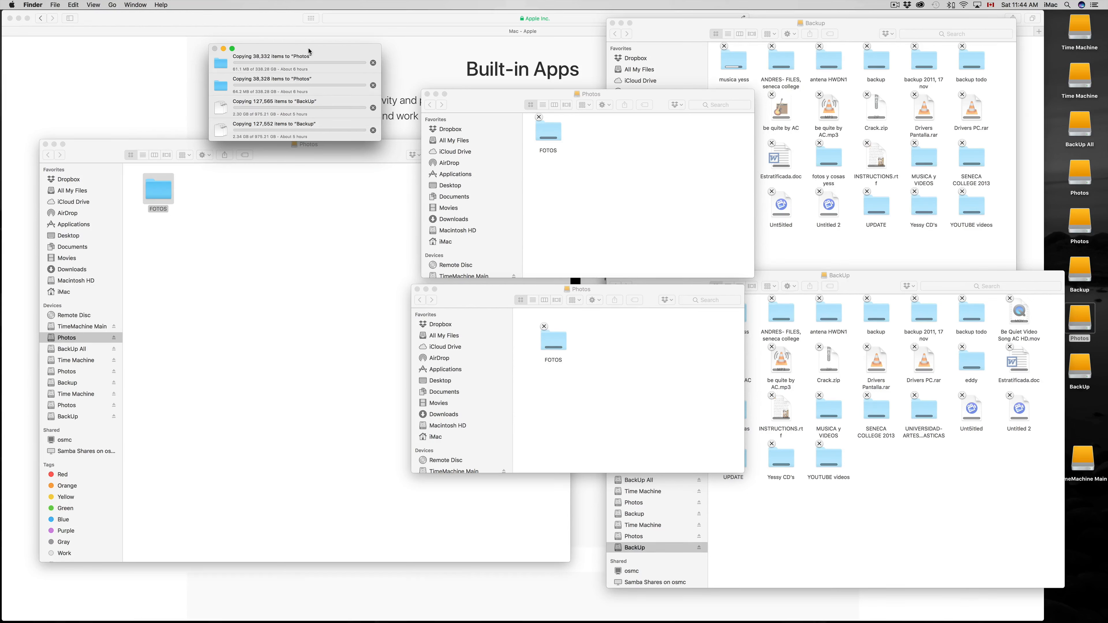
click(936, 6)
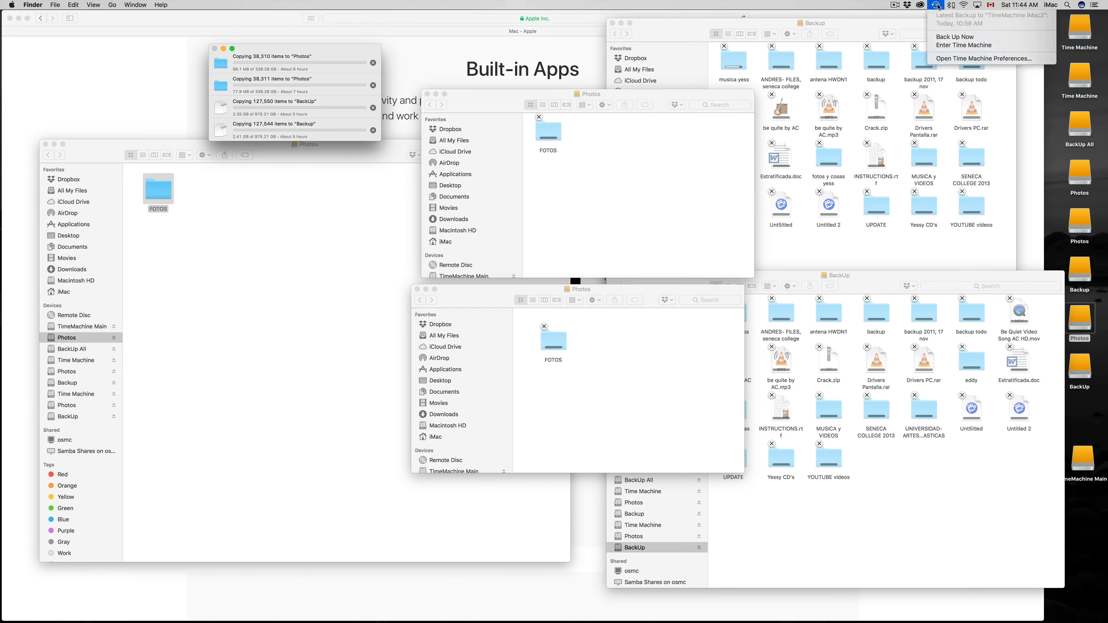
click(852, 547)
mouse_move(698, 616)
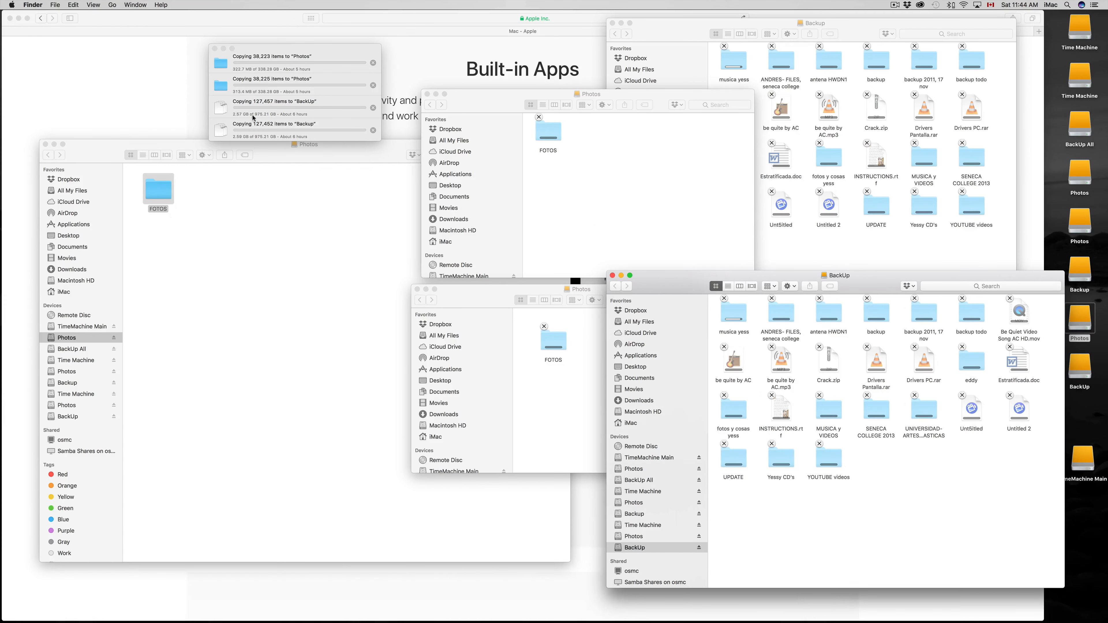
click(325, 50)
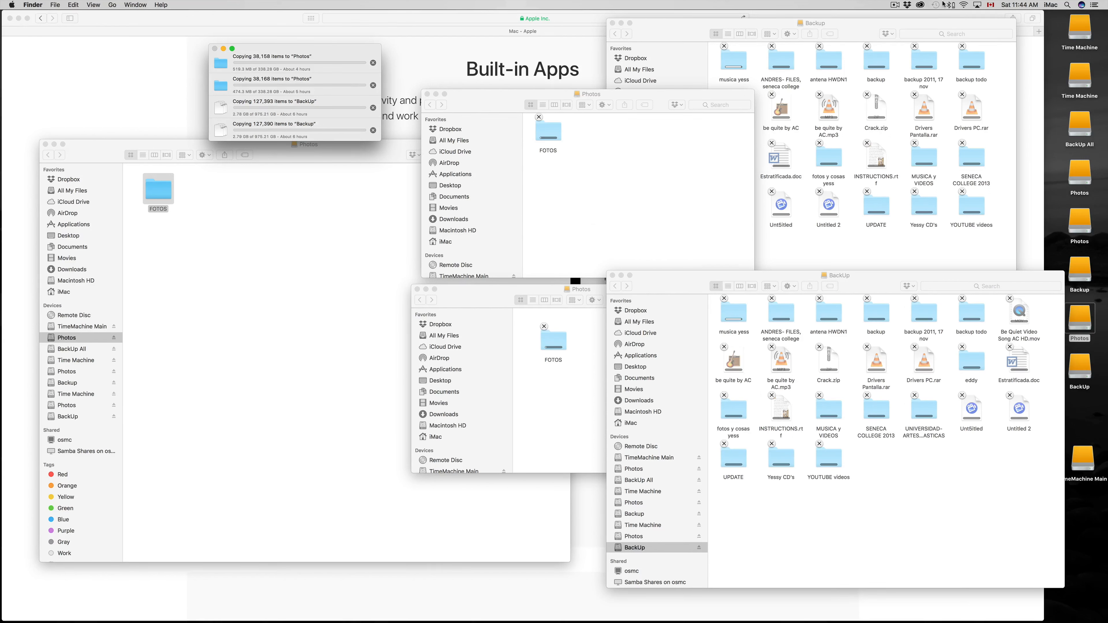
click(934, 4)
click(986, 60)
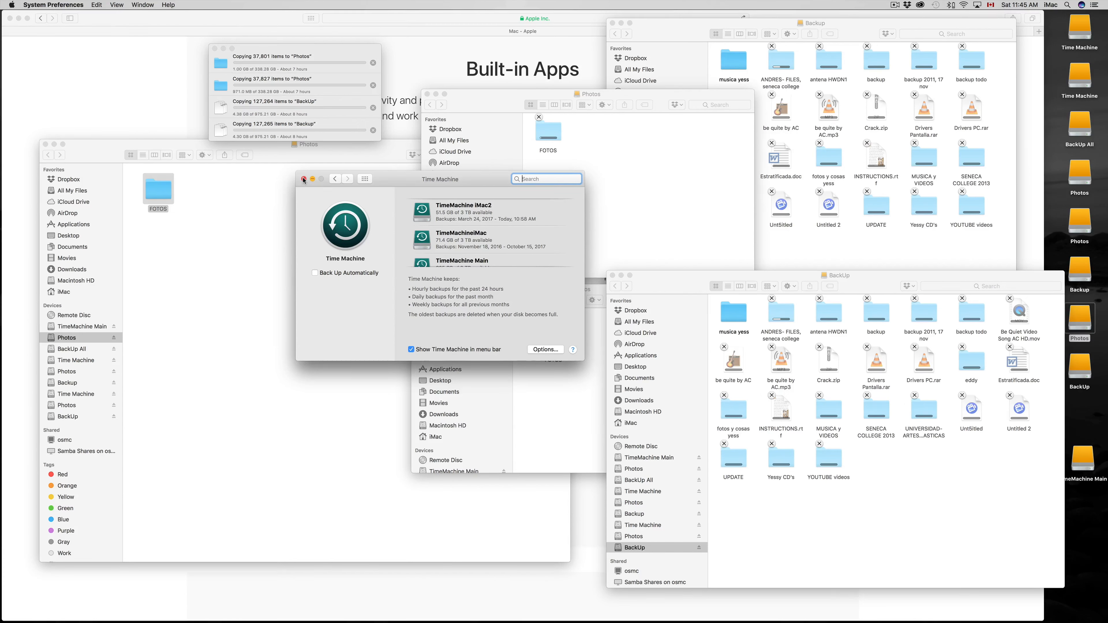
click(304, 179)
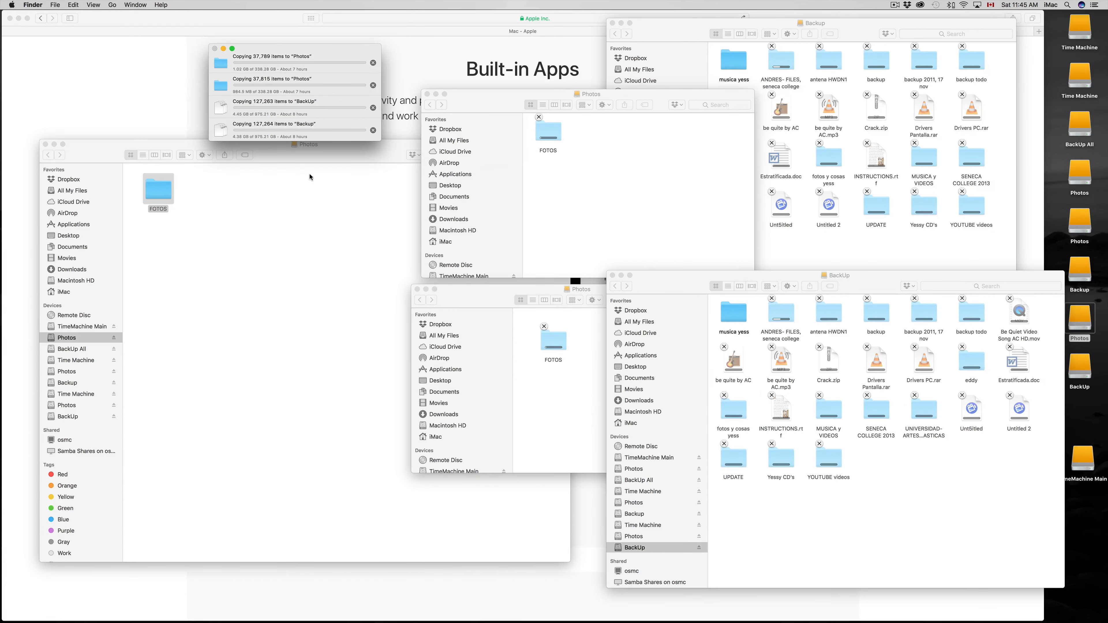
drag(315, 48, 335, 46)
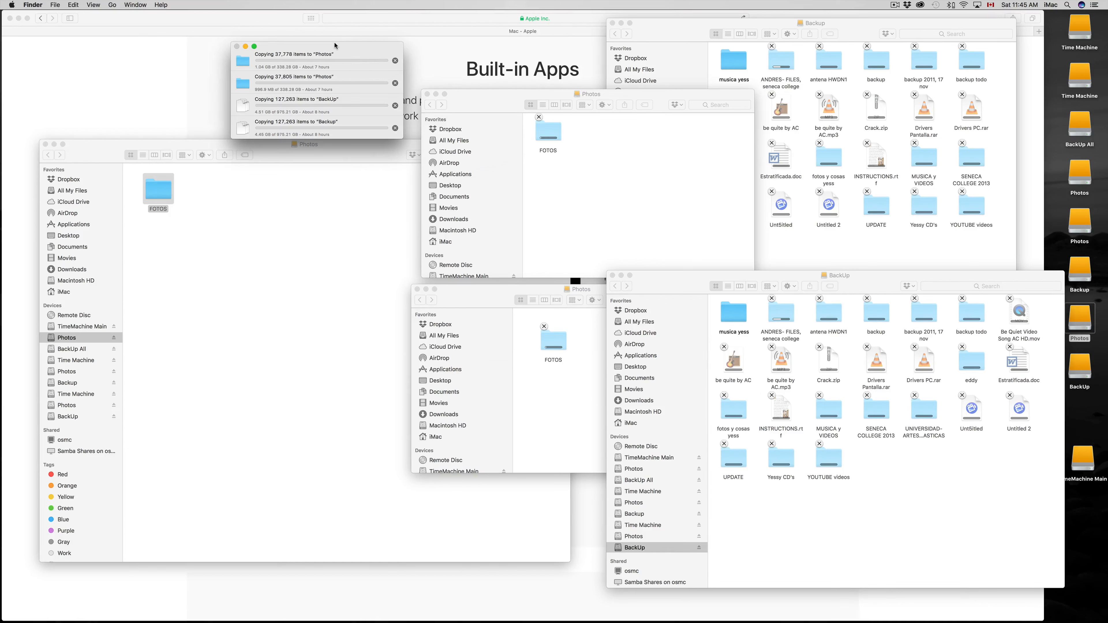